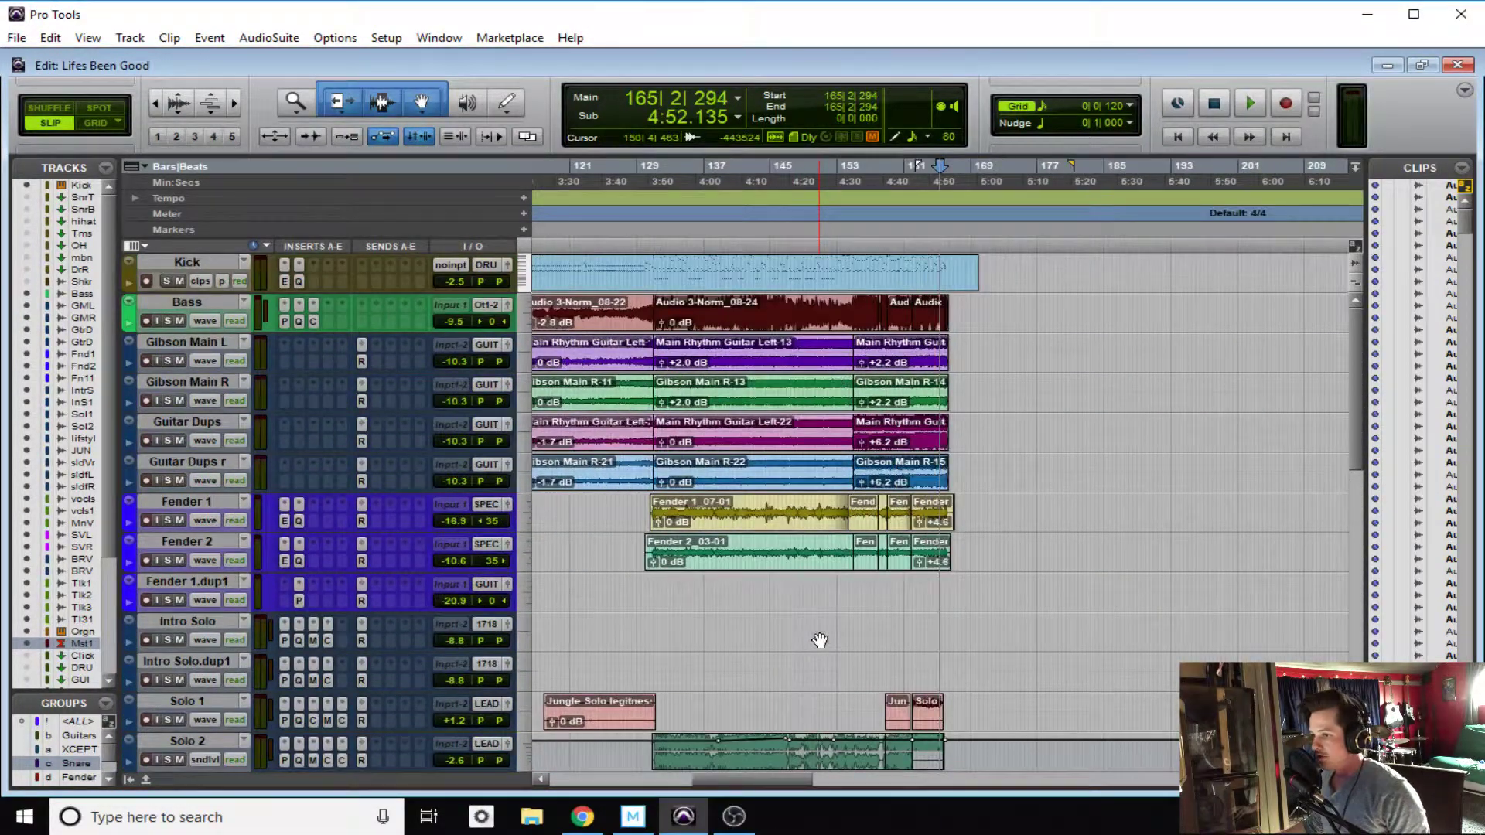
# - Examine where the clips on all tracks end, zooming closely around bar 166 at the end of the song
pyautogui.scroll(-20, 1032, 526)
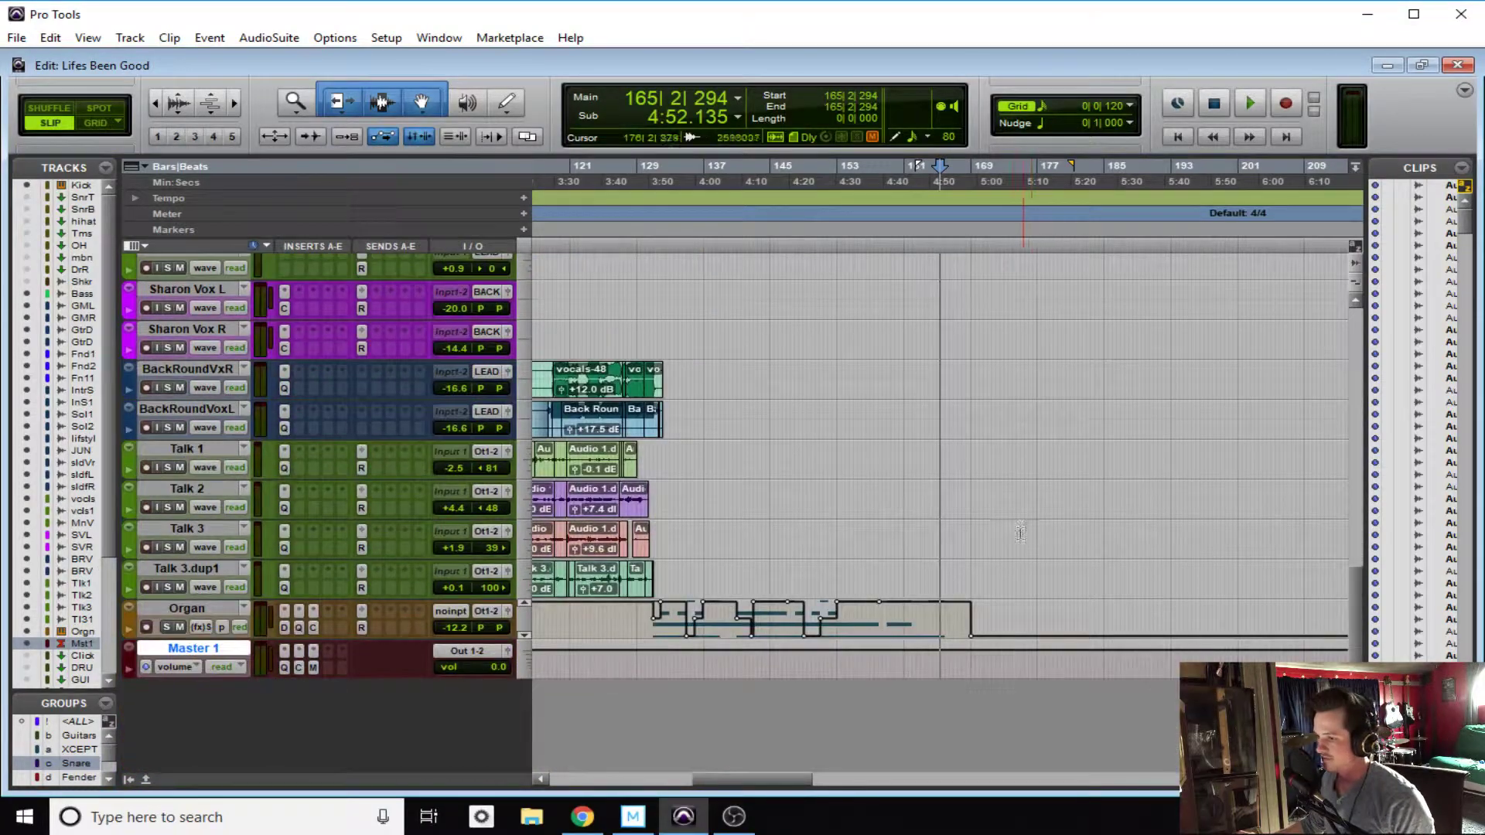
pyautogui.scroll(20, 1014, 549)
pyautogui.scroll(4, 1012, 552)
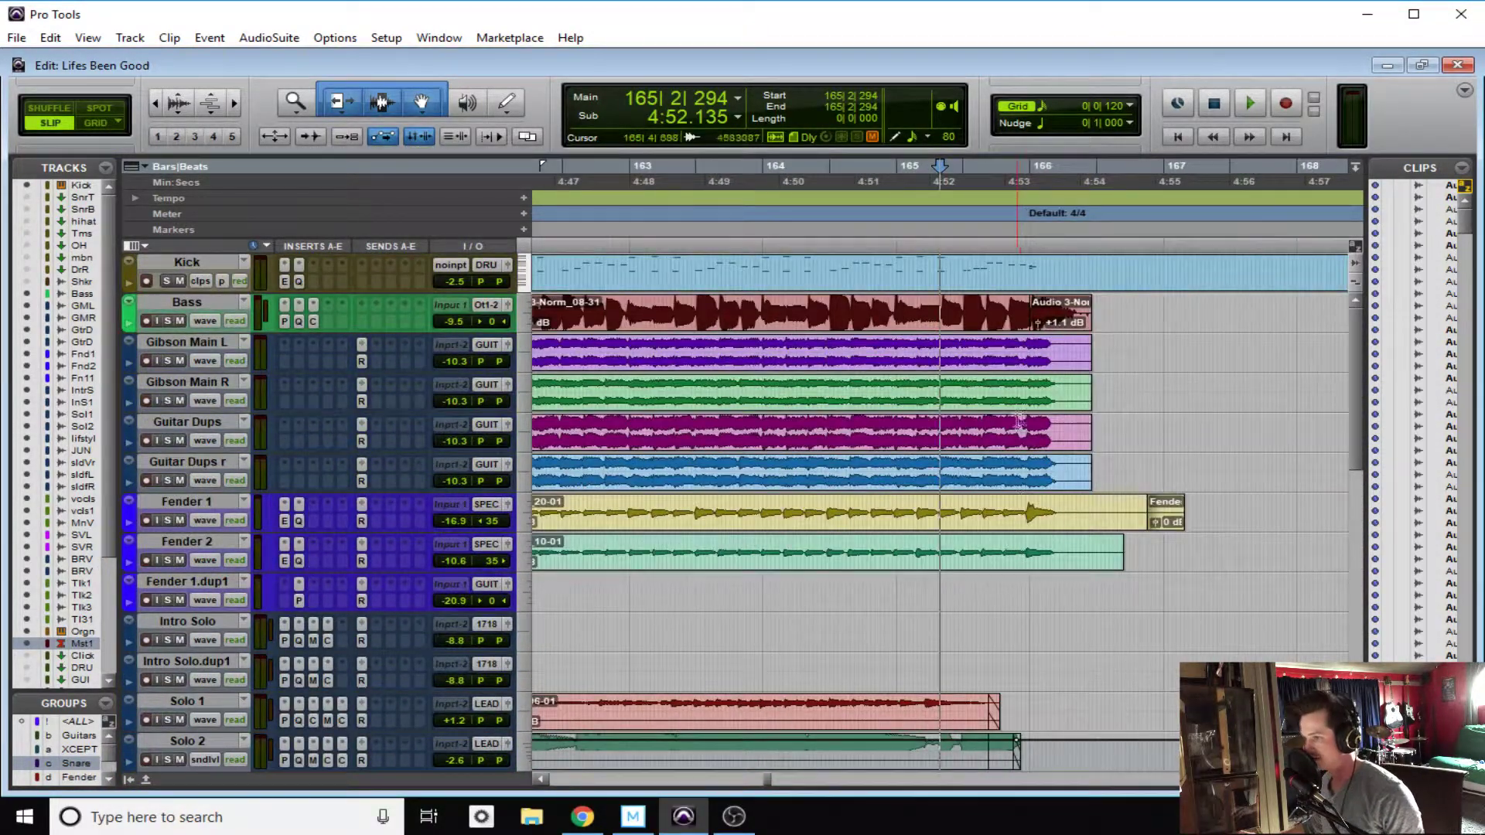
pyautogui.scroll(3, 1160, 325)
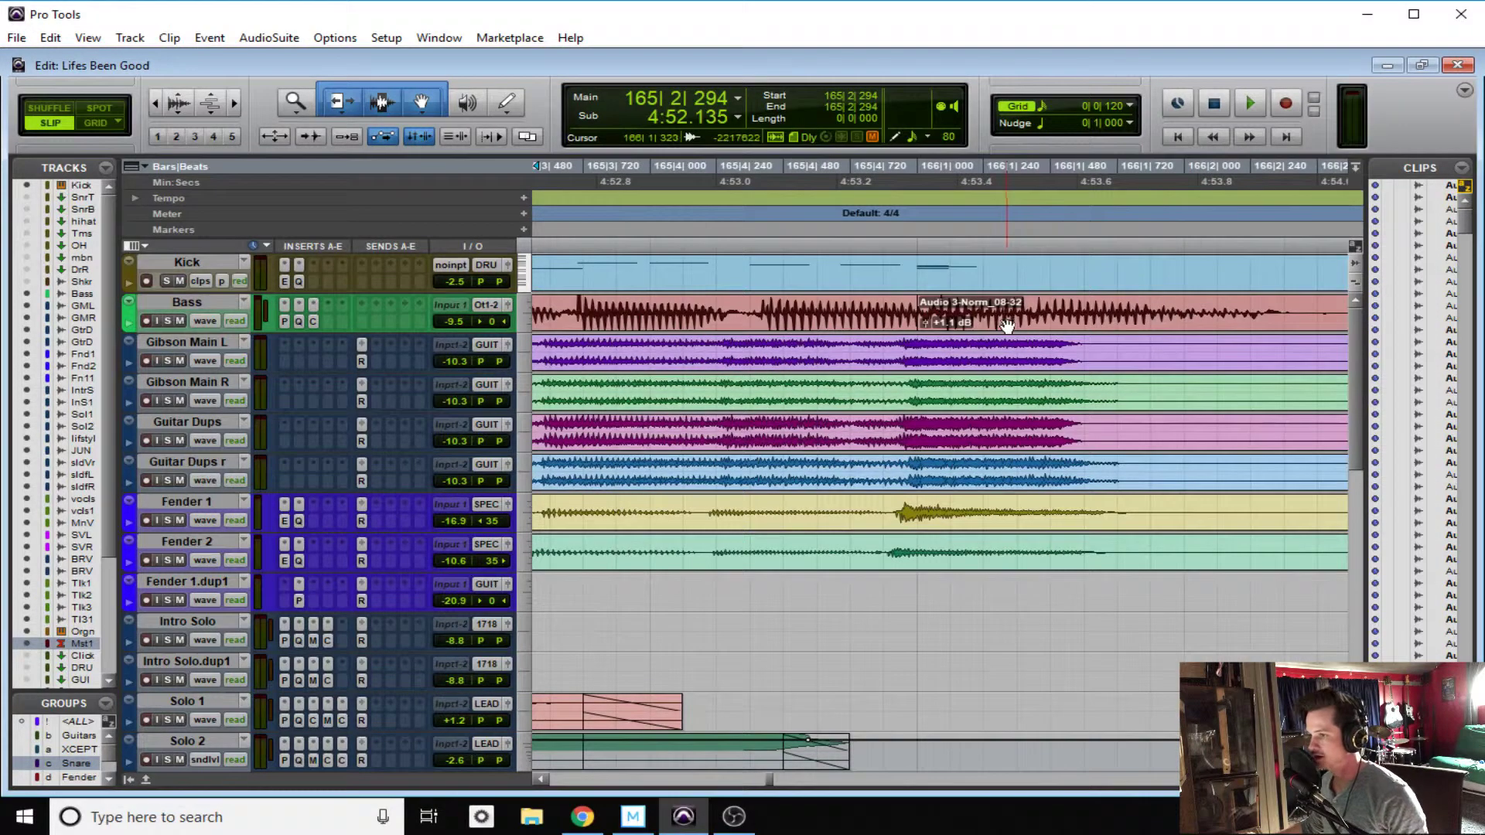
pyautogui.scroll(-2, 1006, 325)
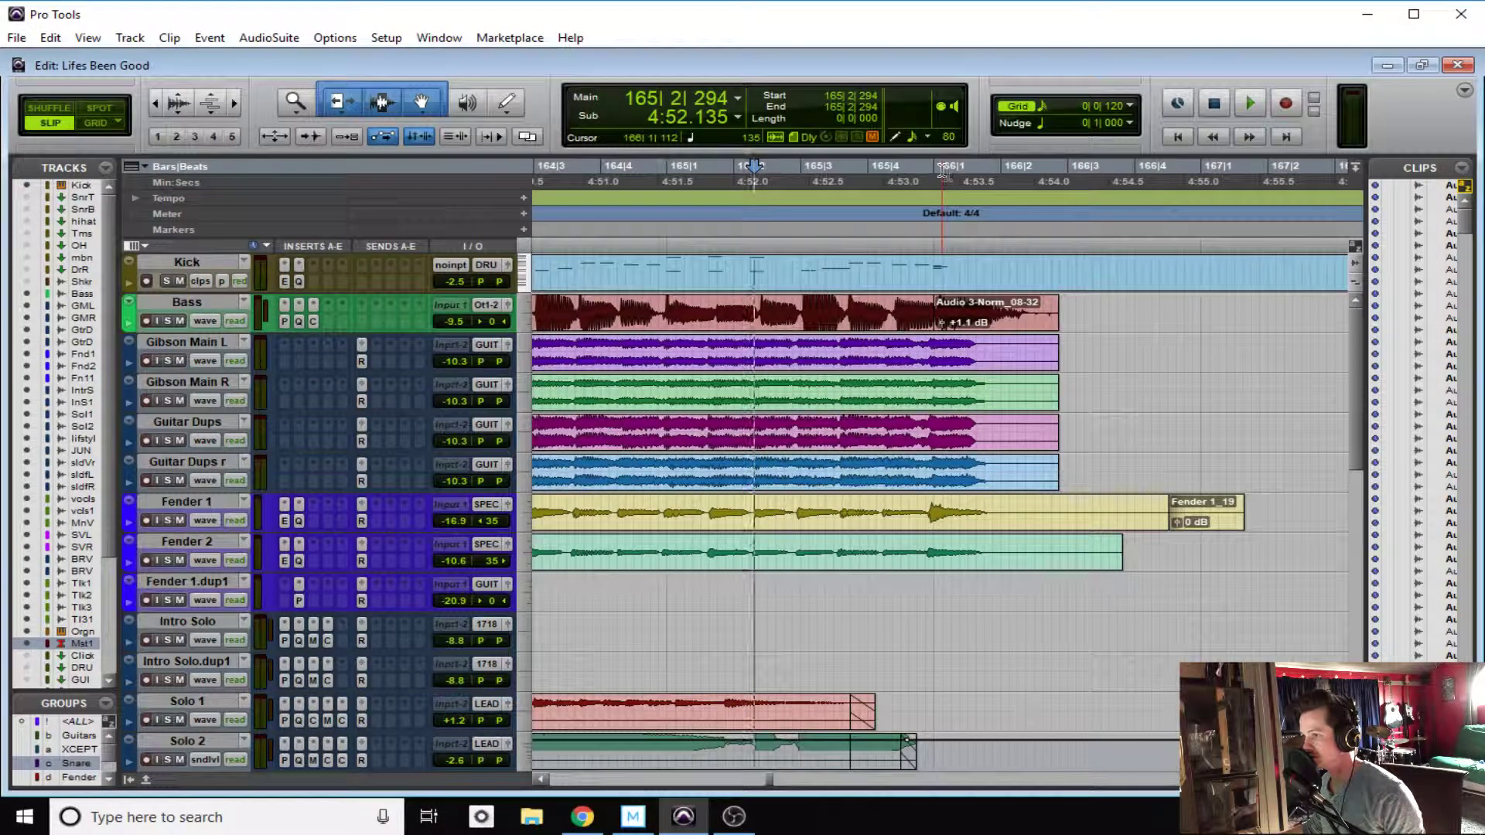
pyautogui.hotkey('ctrl', ']')
pyautogui.hotkey('ctrl', '[')
pyautogui.hotkey('ctrl', '[')
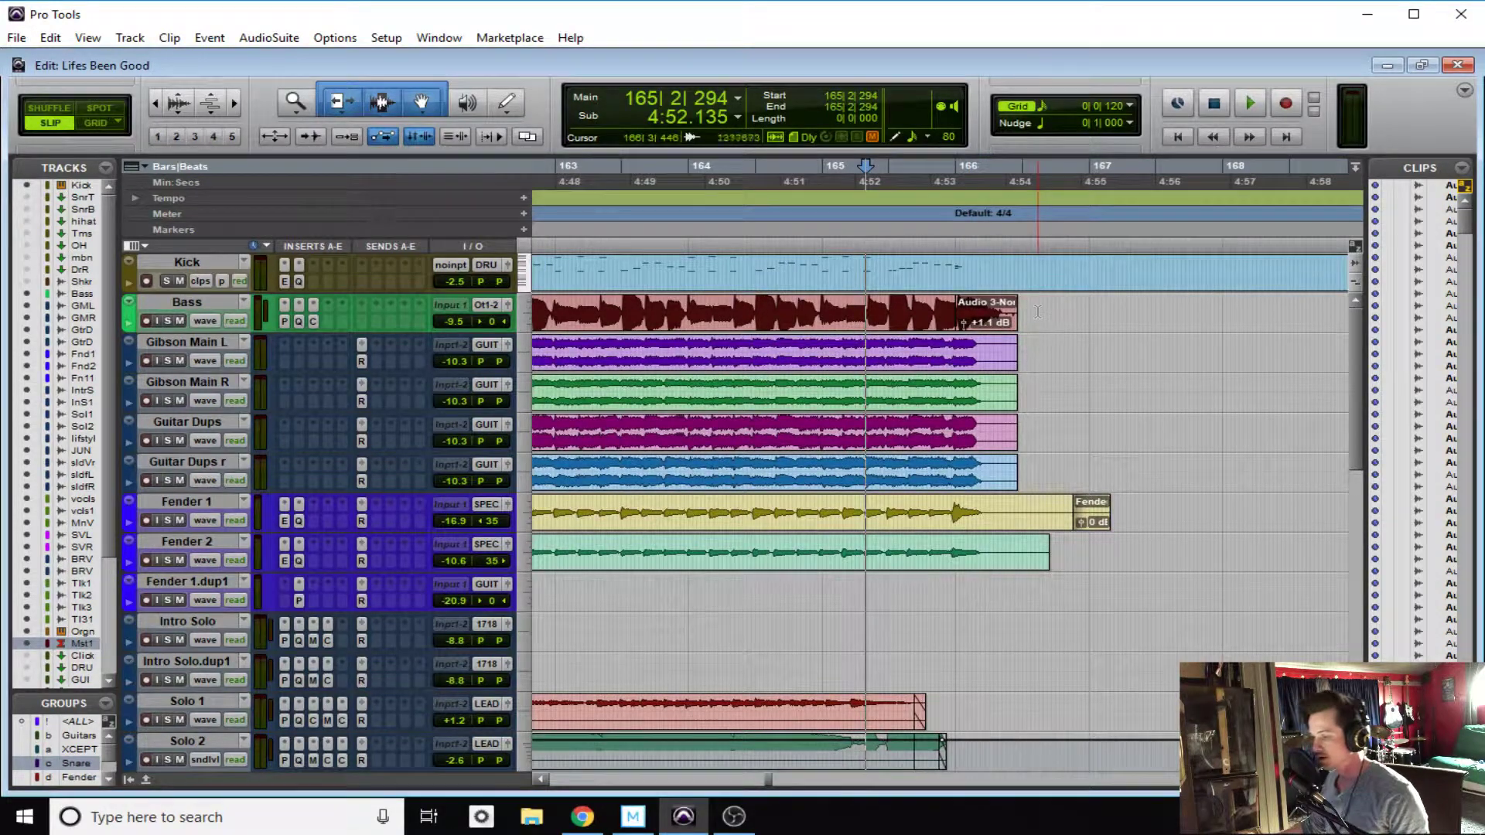
pyautogui.hscroll(2, 893, 611)
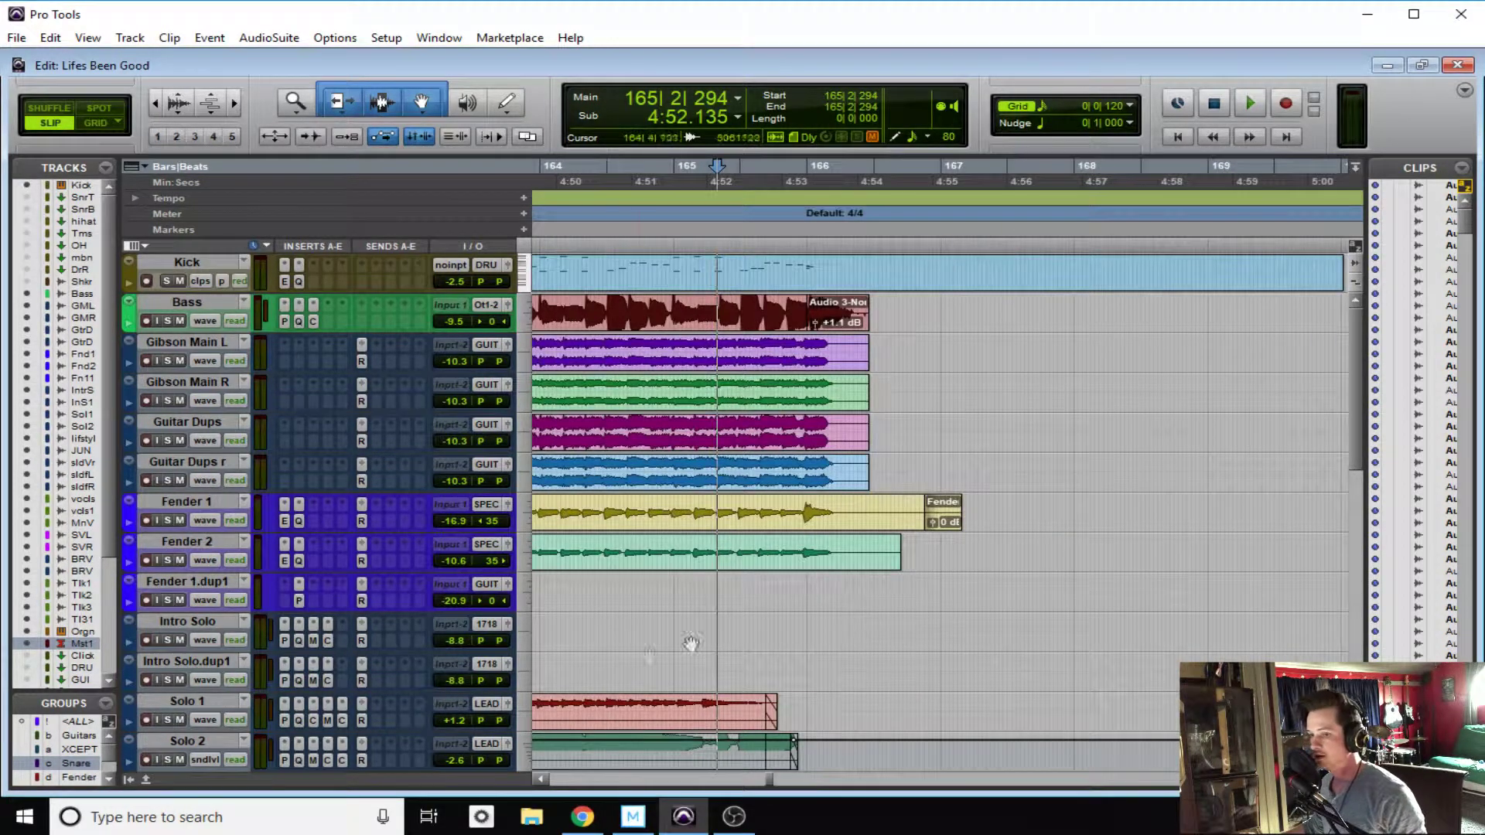
# - Move the Master 1 track up the track list to directly below the Fender 2 track
pyautogui.scroll(-12, 891, 612)
pyautogui.scroll(-4, 860, 643)
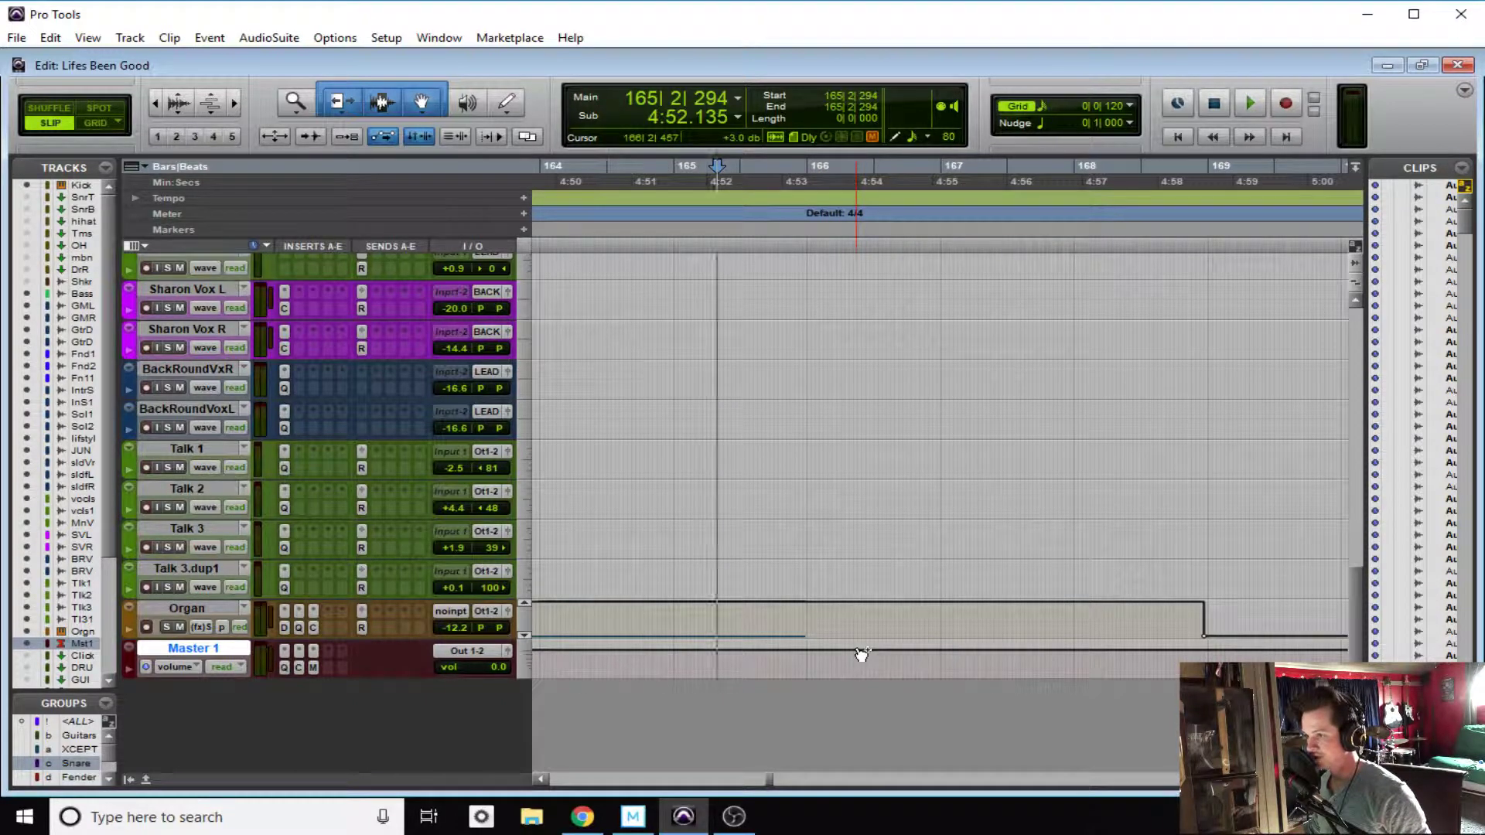
pyautogui.moveTo(236, 653); pyautogui.dragTo(263, 587)
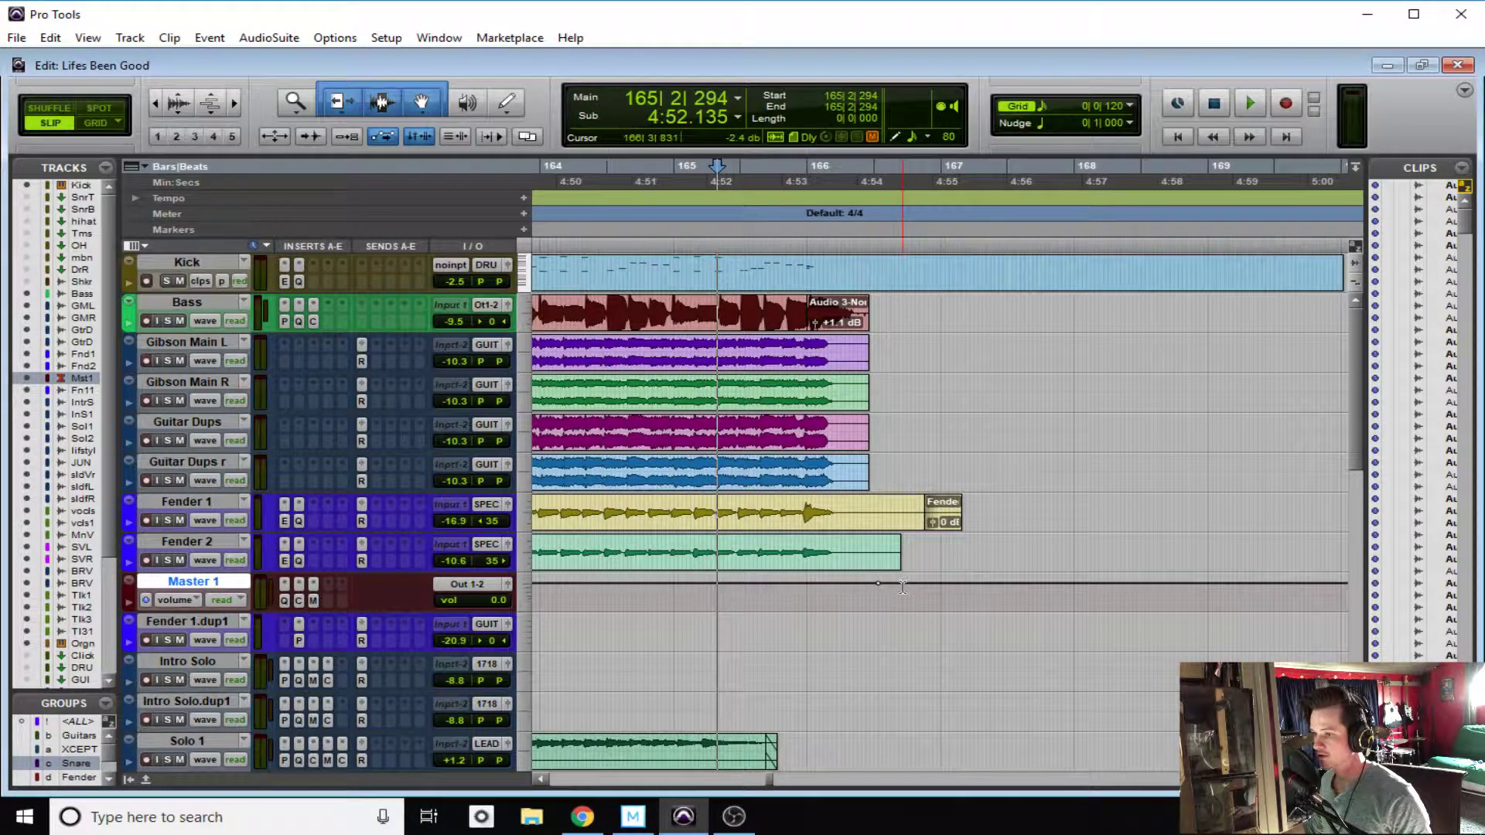
# - Fade Master 1's volume automation to silence between breakpoints at about bar 166 beat 3 and bar 167 beat 3, keeping the volume view
pyautogui.click(879, 584)
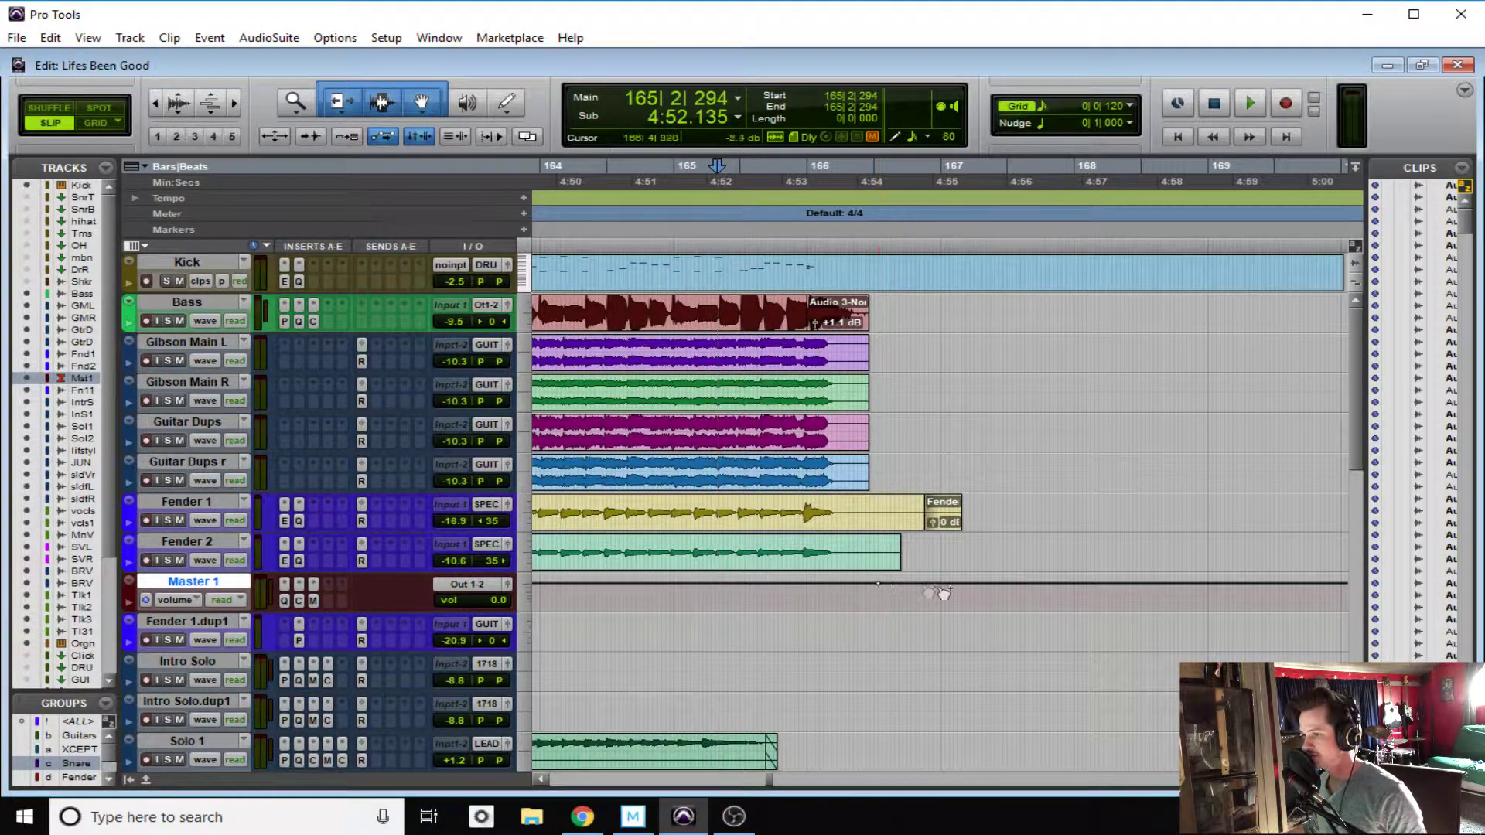
pyautogui.click(1014, 584)
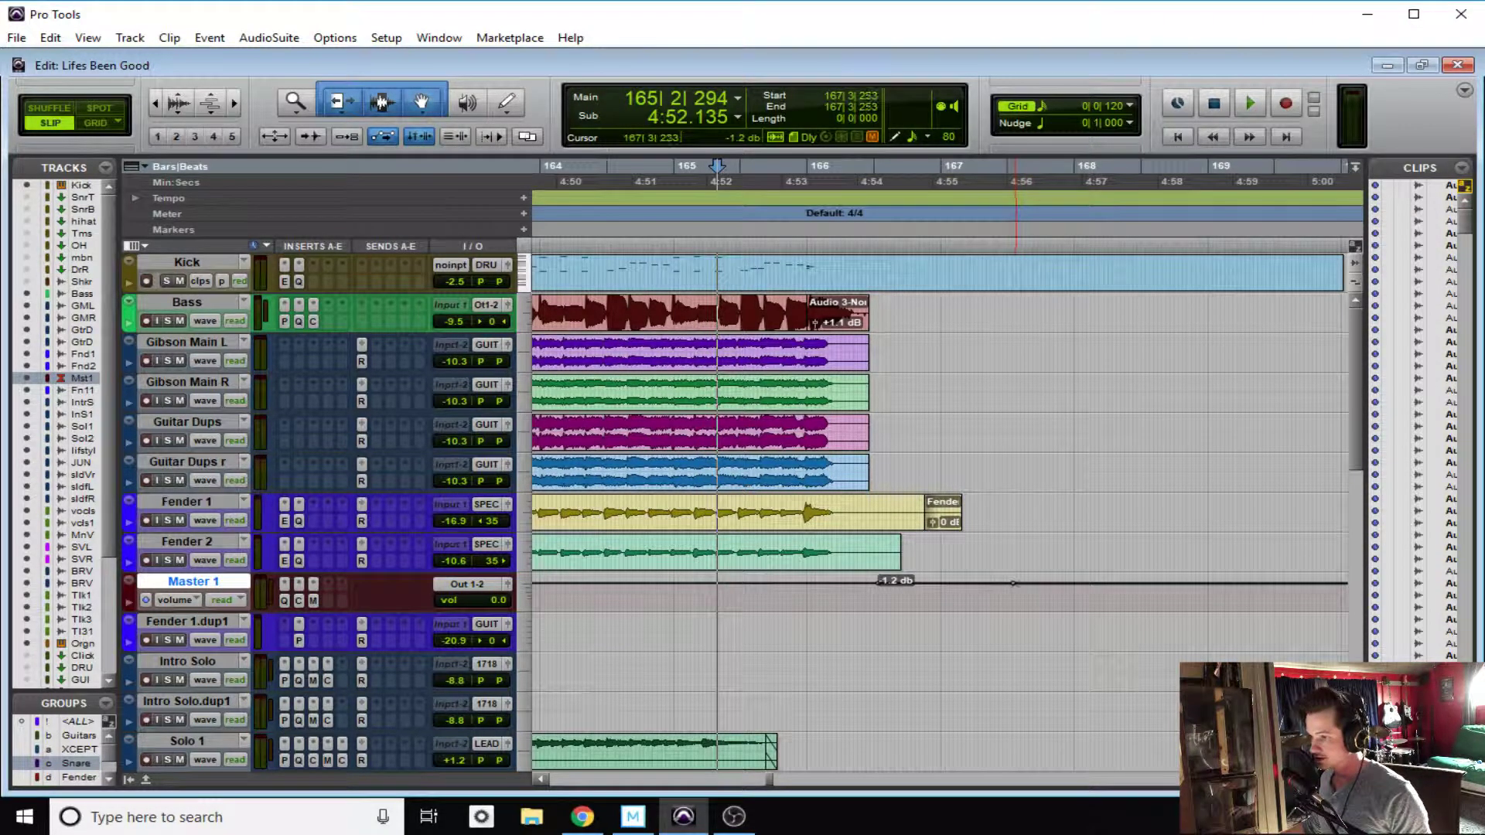
pyautogui.moveTo(1013, 584); pyautogui.dragTo(1011, 611)
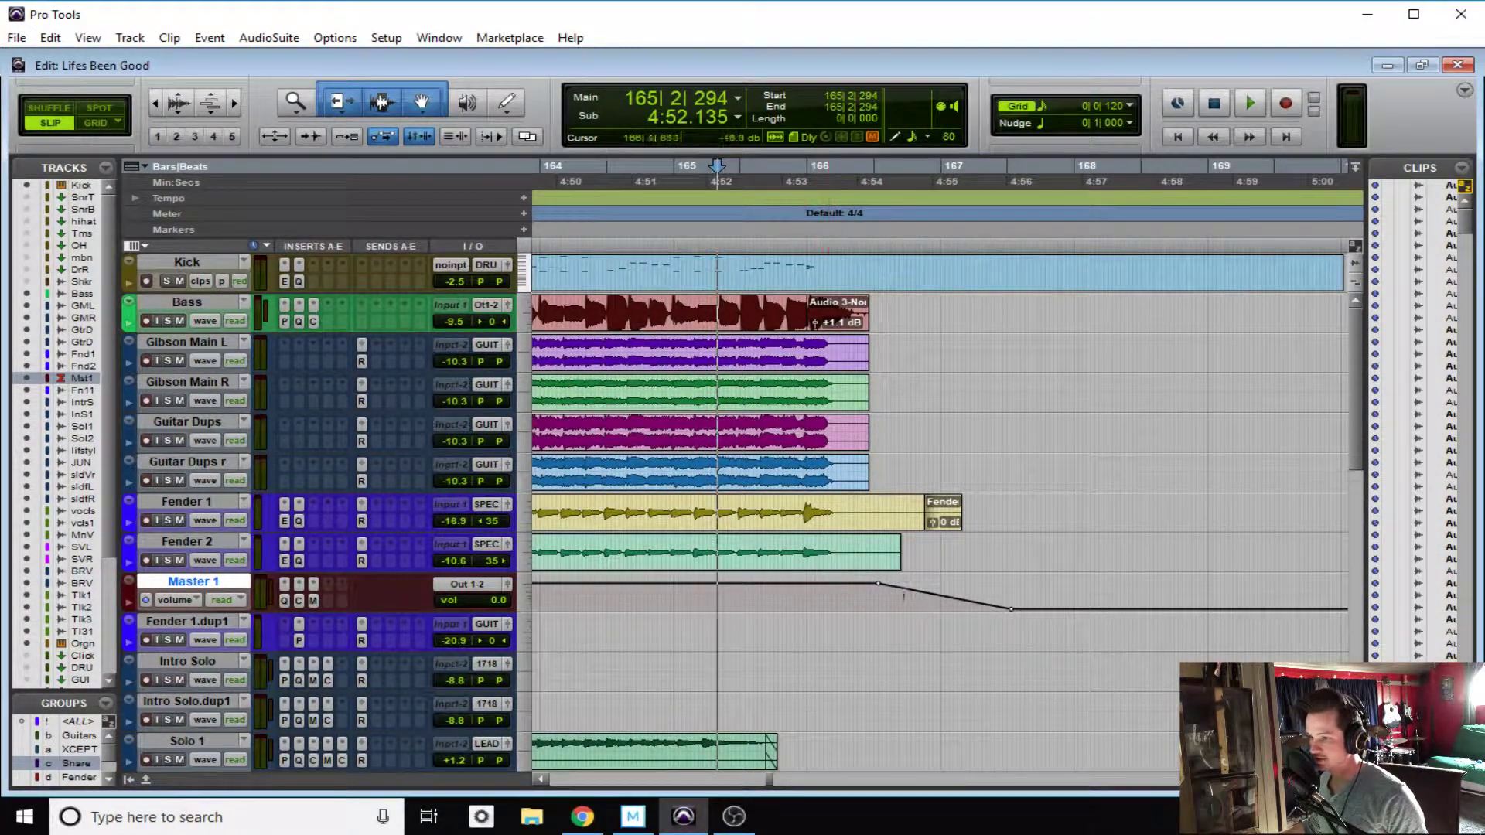
pyautogui.click(172, 602)
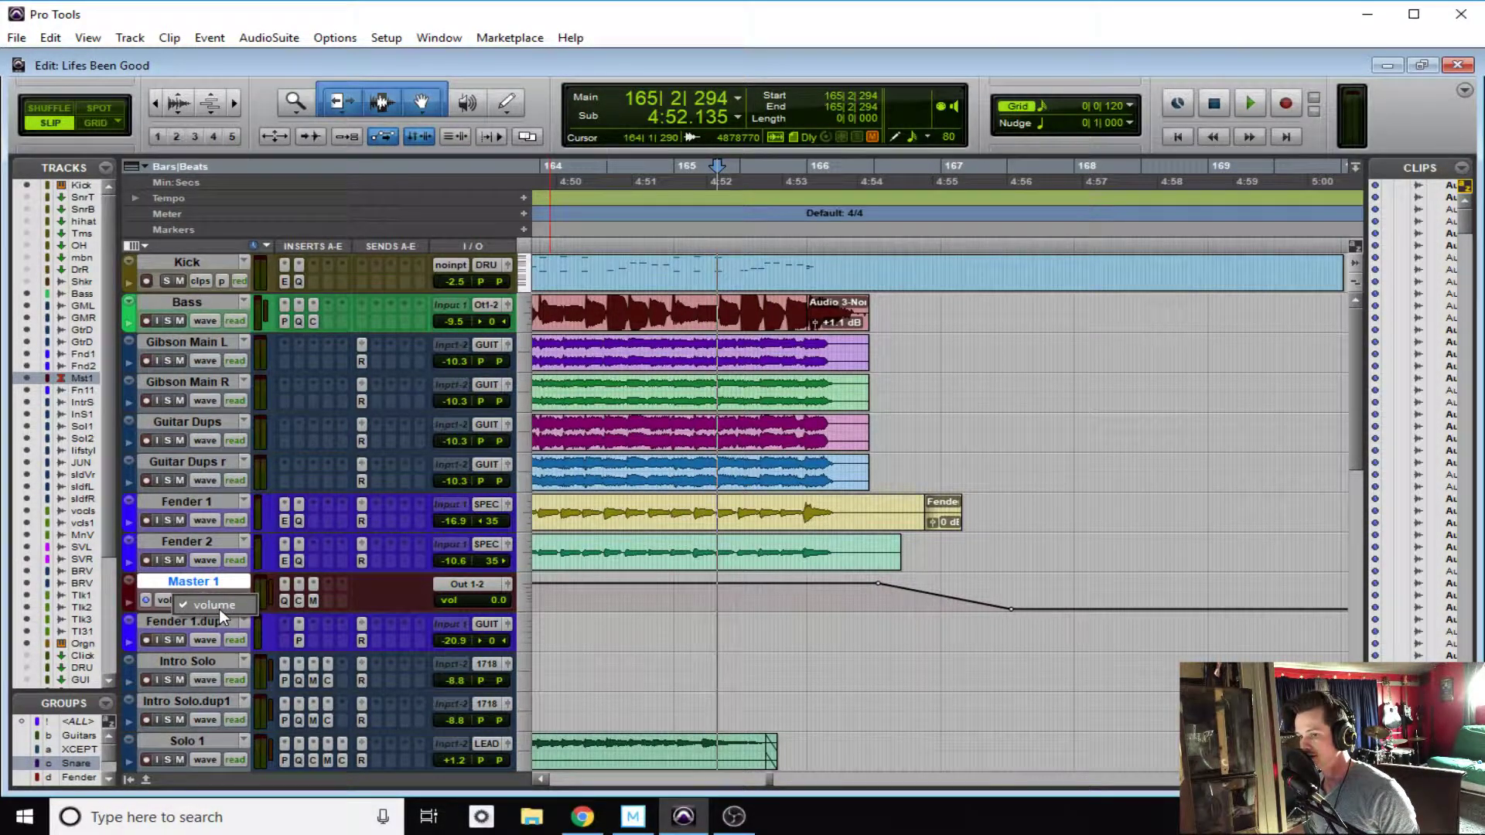
pyautogui.click(219, 610)
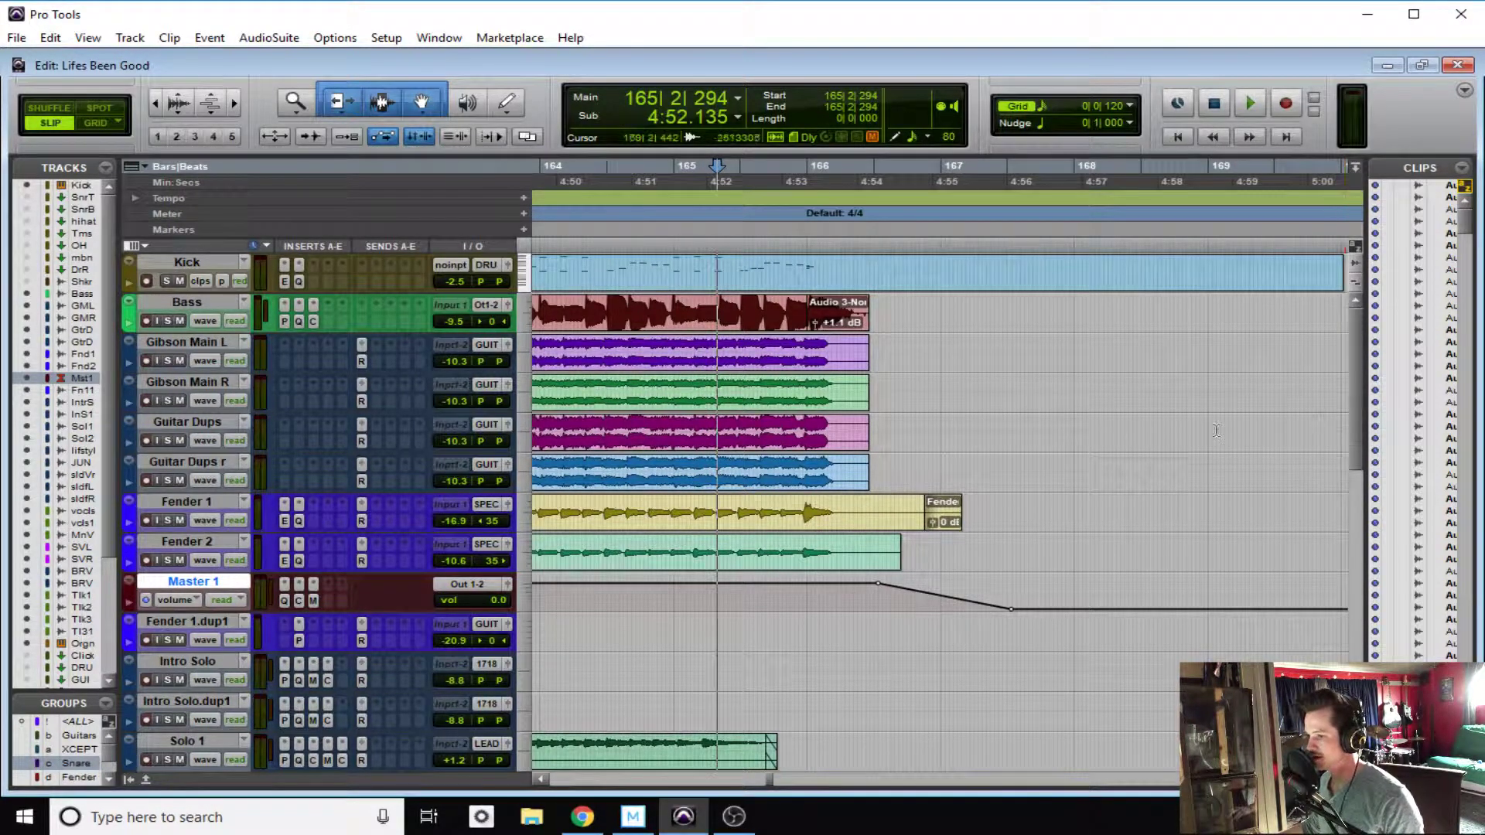
# - Return the Master 1 track to the end of the track list, directly below the Organ track
pyautogui.moveTo(192, 585); pyautogui.dragTo(175, 665)
pyautogui.hotkey('ctrl', '[')
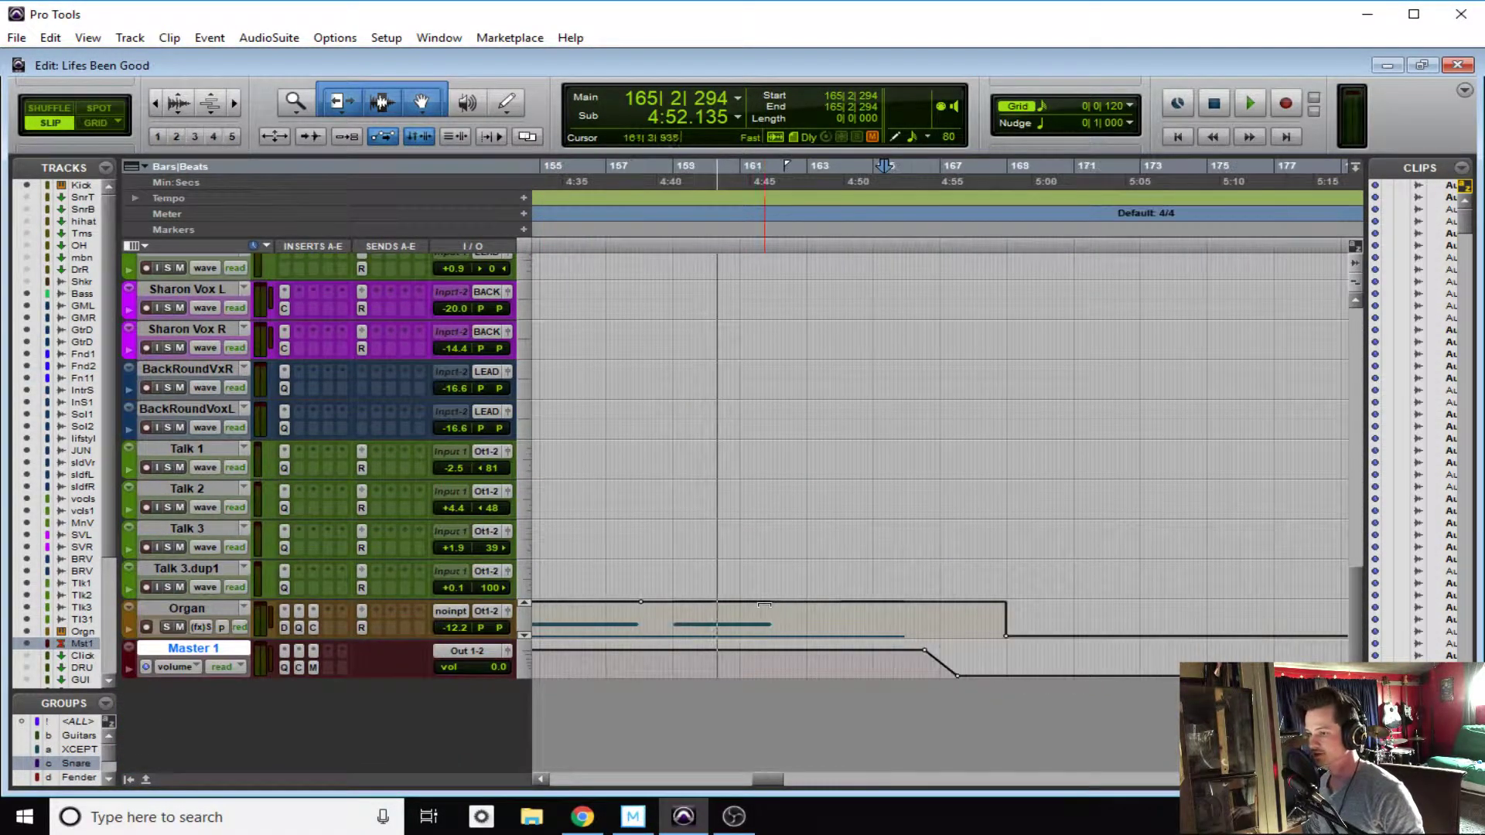
pyautogui.hotkey('ctrl', '[')
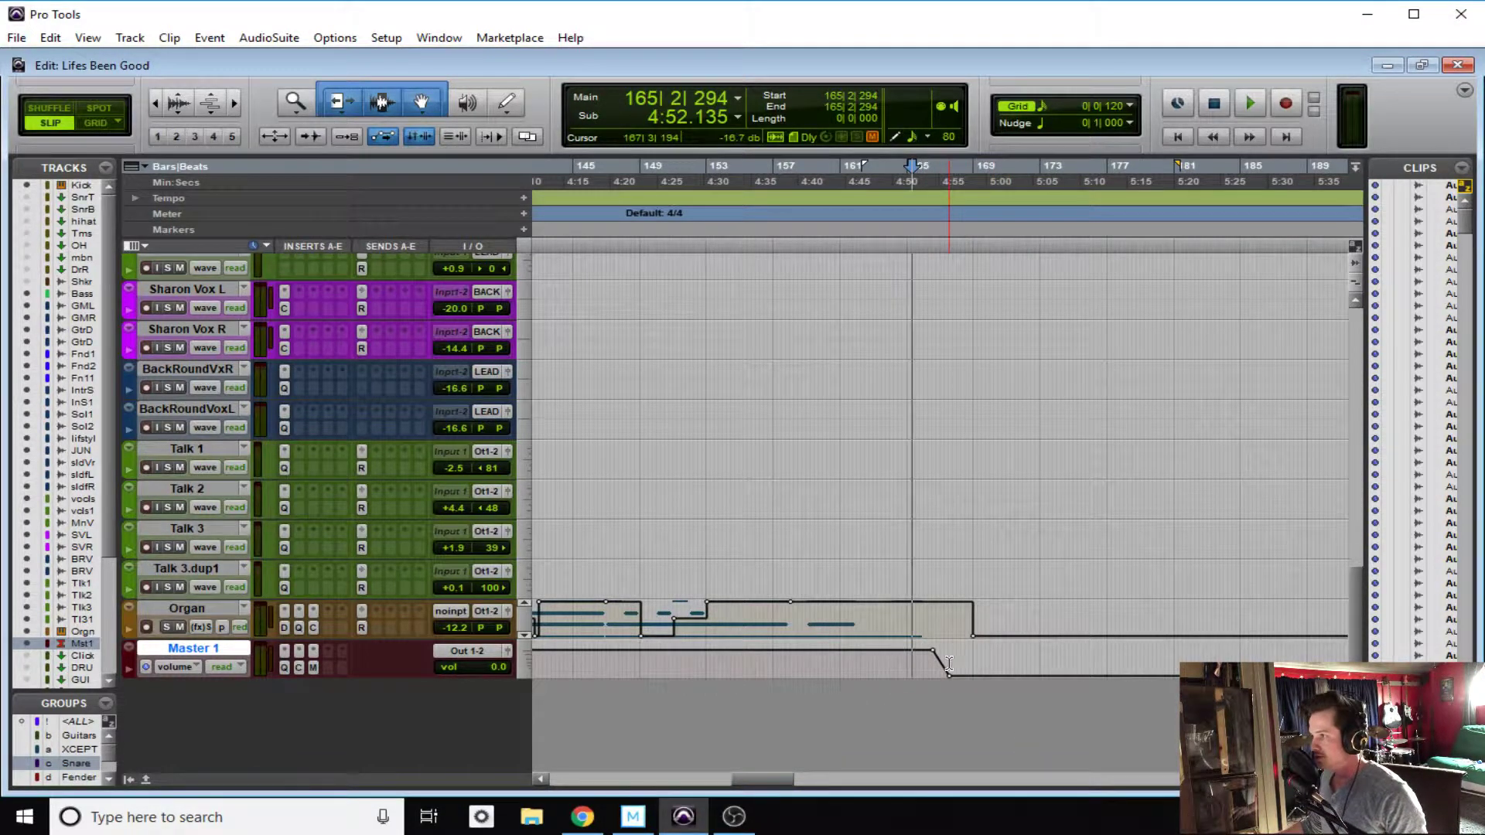
# - Examine the Master 1 volume automation over the full length of the song and around its ending
pyautogui.hotkey('ctrl', ']')
pyautogui.hotkey('ctrl', '[')
pyautogui.hotkey('ctrl', '[')
pyautogui.hotkey('ctrl', '[')
pyautogui.hotkey('ctrl', '[')
pyautogui.hotkey('ctrl', '[')
pyautogui.hotkey('ctrl', '[')
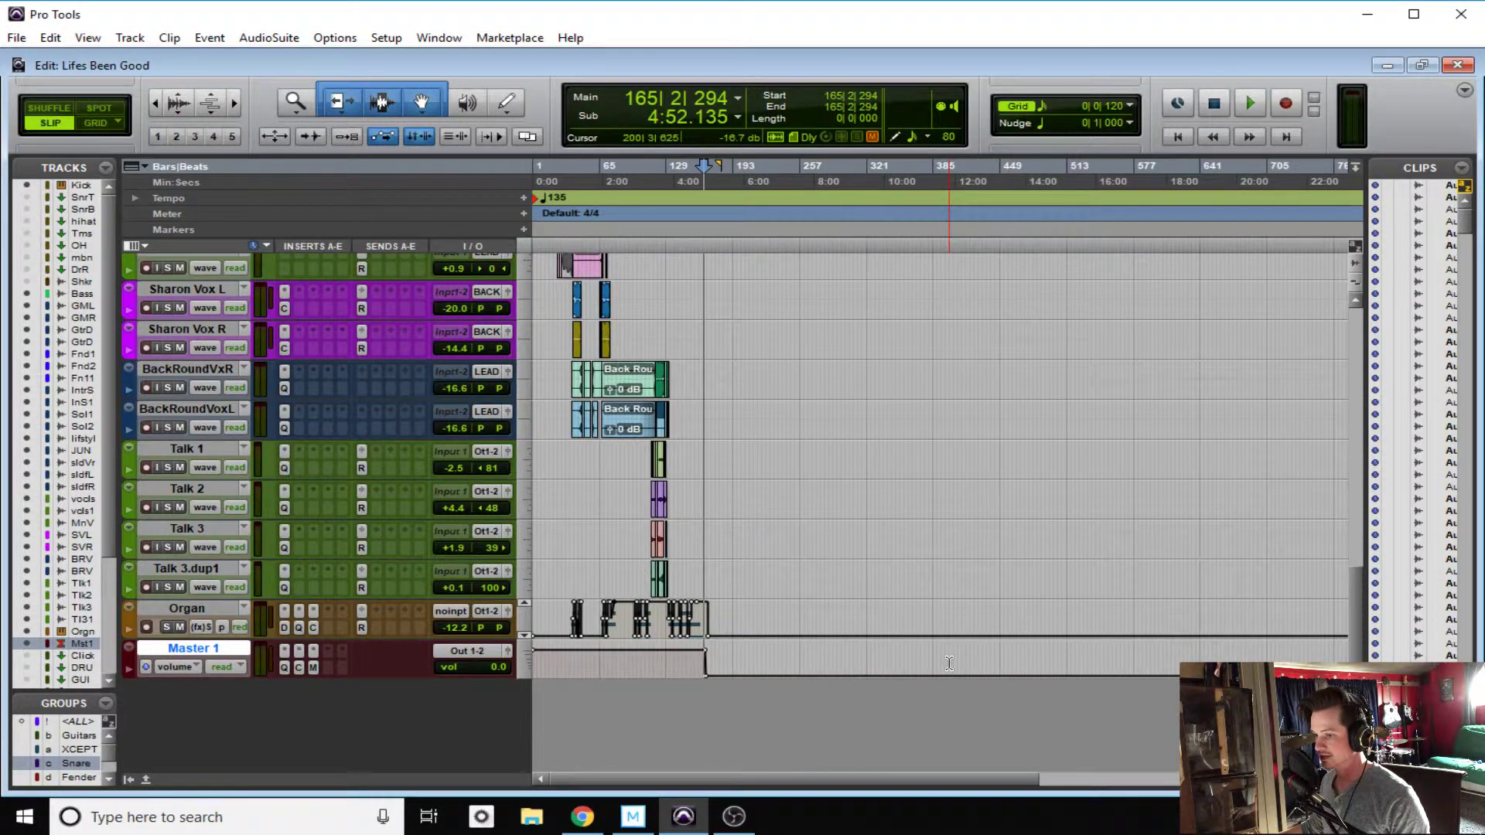
pyautogui.hotkey('ctrl', ']')
pyautogui.hotkey('ctrl', ']')
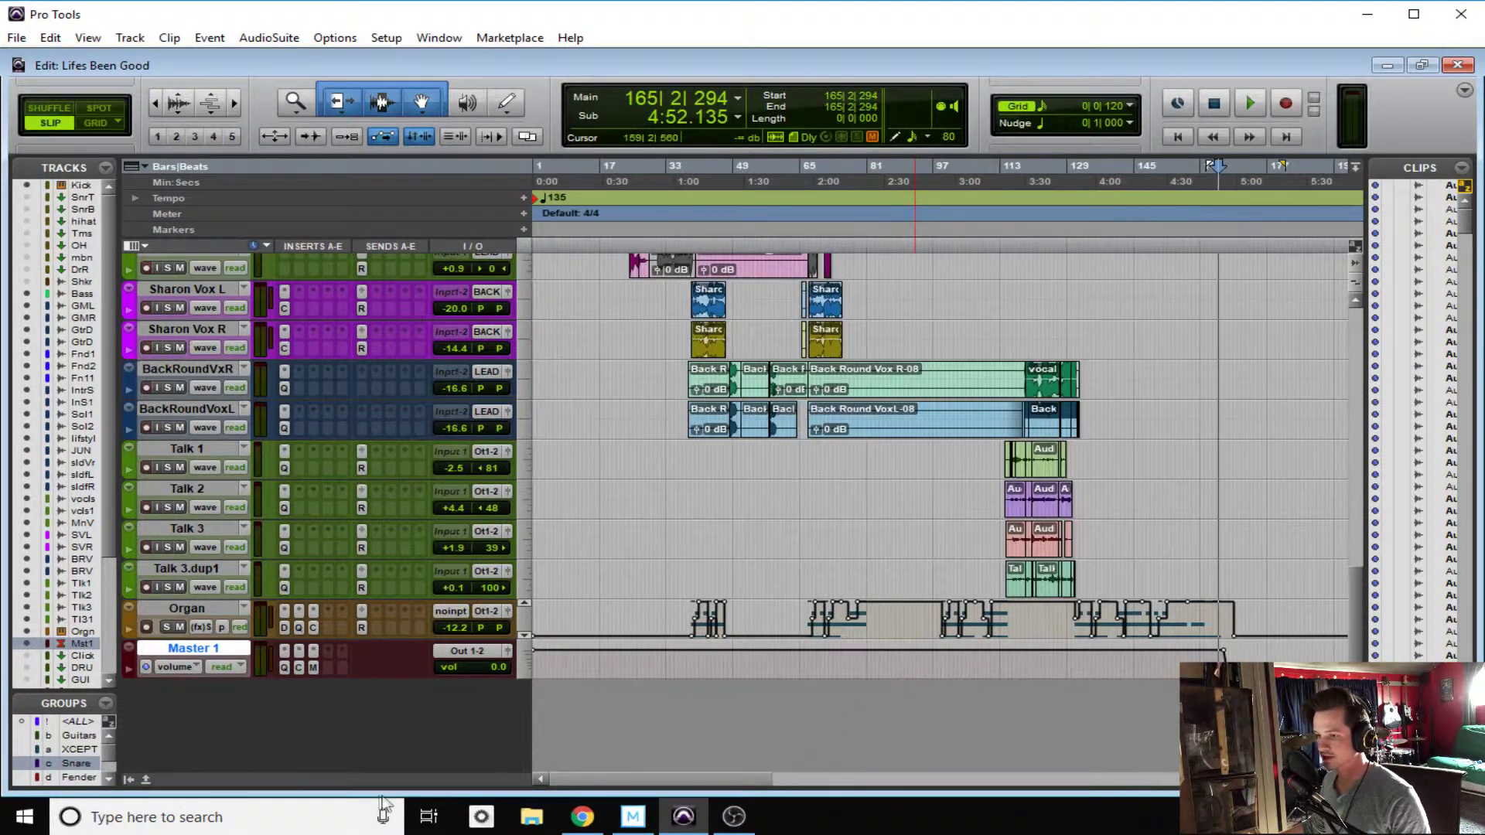
pyautogui.moveTo(718, 784); pyautogui.dragTo(849, 785)
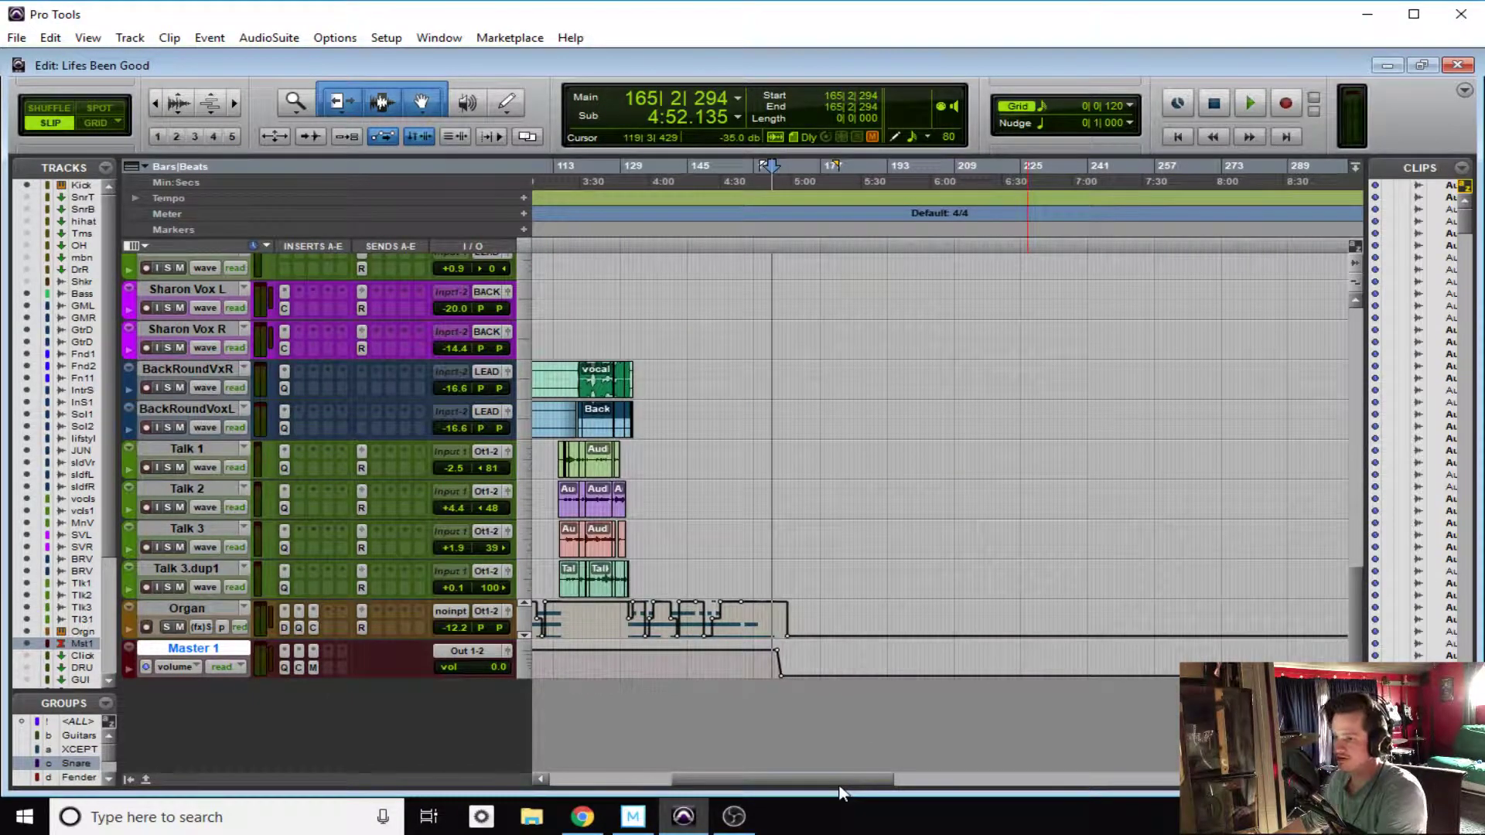
# - Select the Master 1 track's timeline from the end of its fade-out at 167|3|134 back to the session start
pyautogui.moveTo(848, 507); pyautogui.dragTo(806, 499)
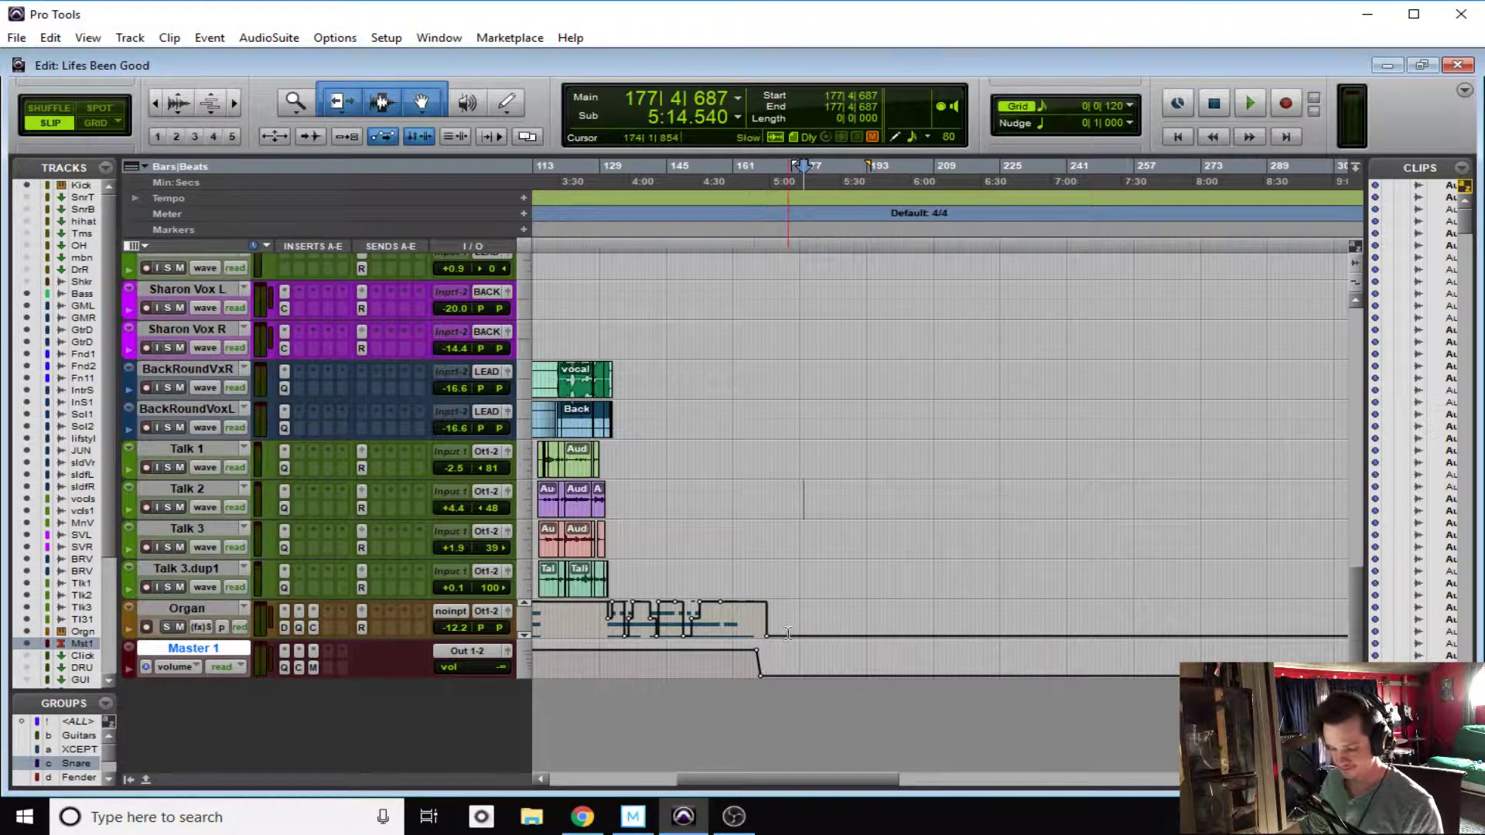
pyautogui.hotkey('ctrl', ']')
pyautogui.hotkey('ctrl', ']')
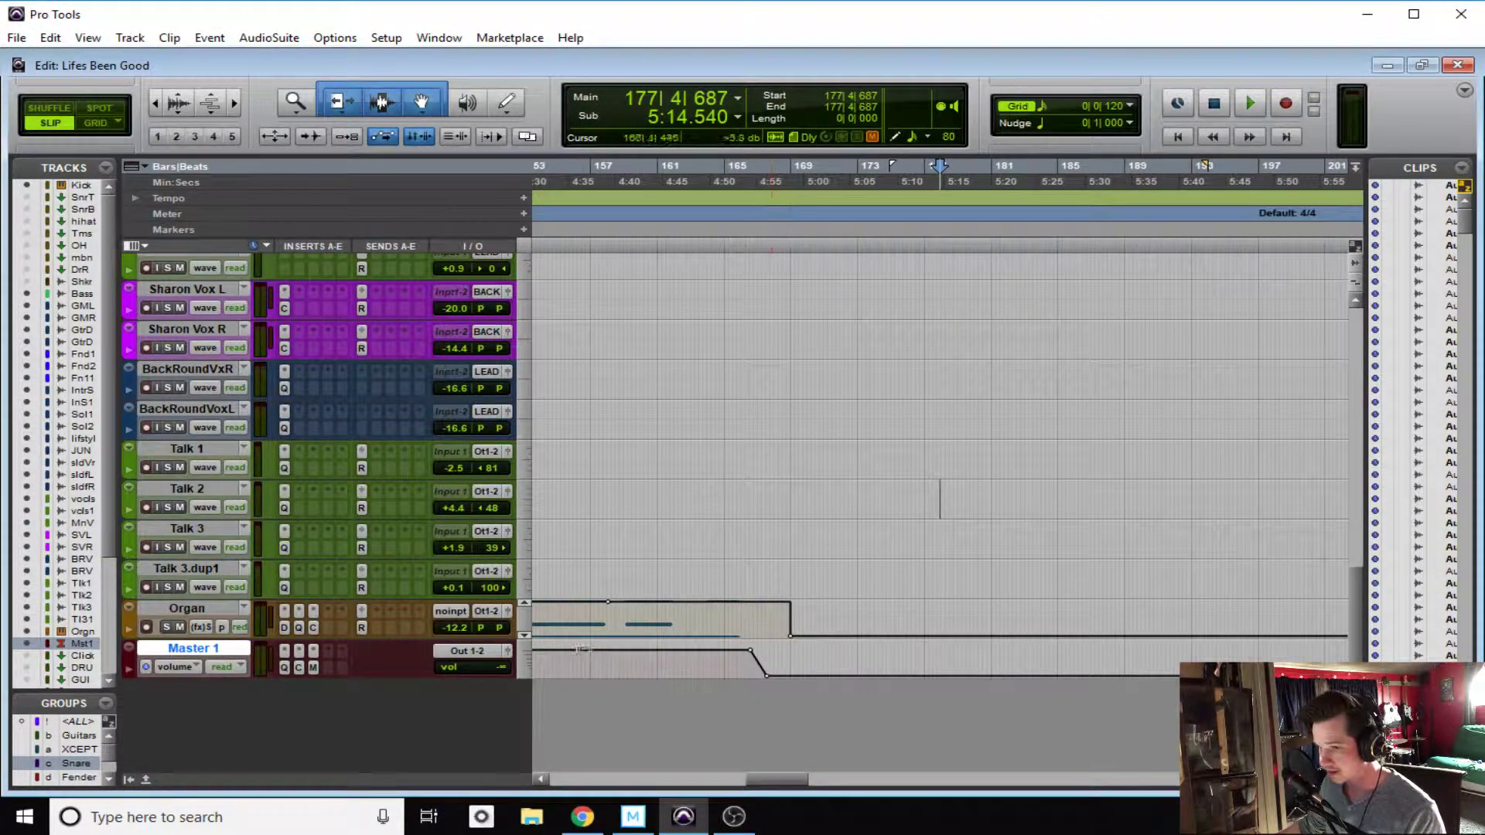
pyautogui.click(767, 654)
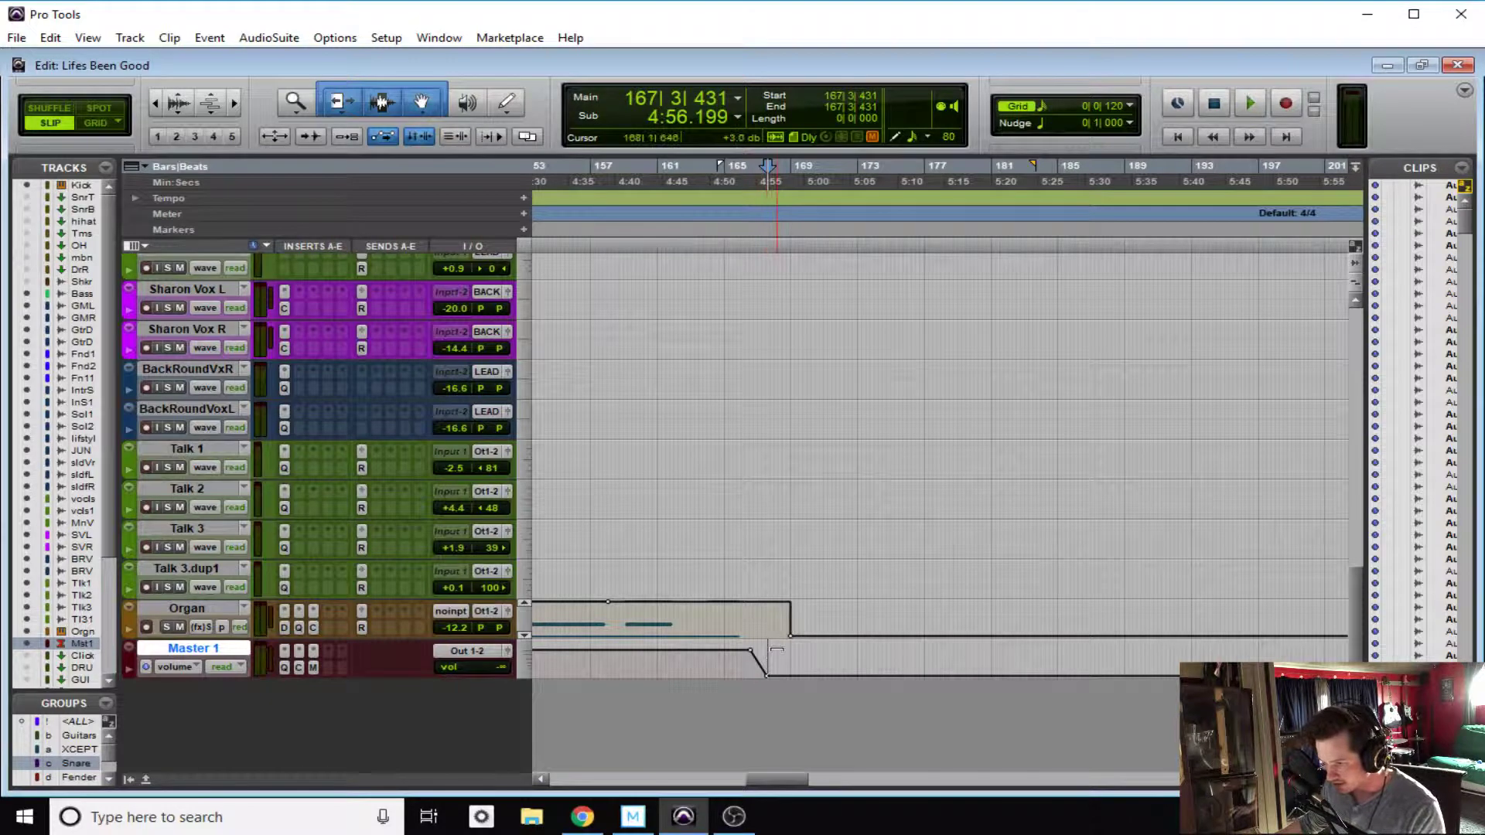
pyautogui.hotkey('ctrl', ']')
pyautogui.hotkey('ctrl', ']')
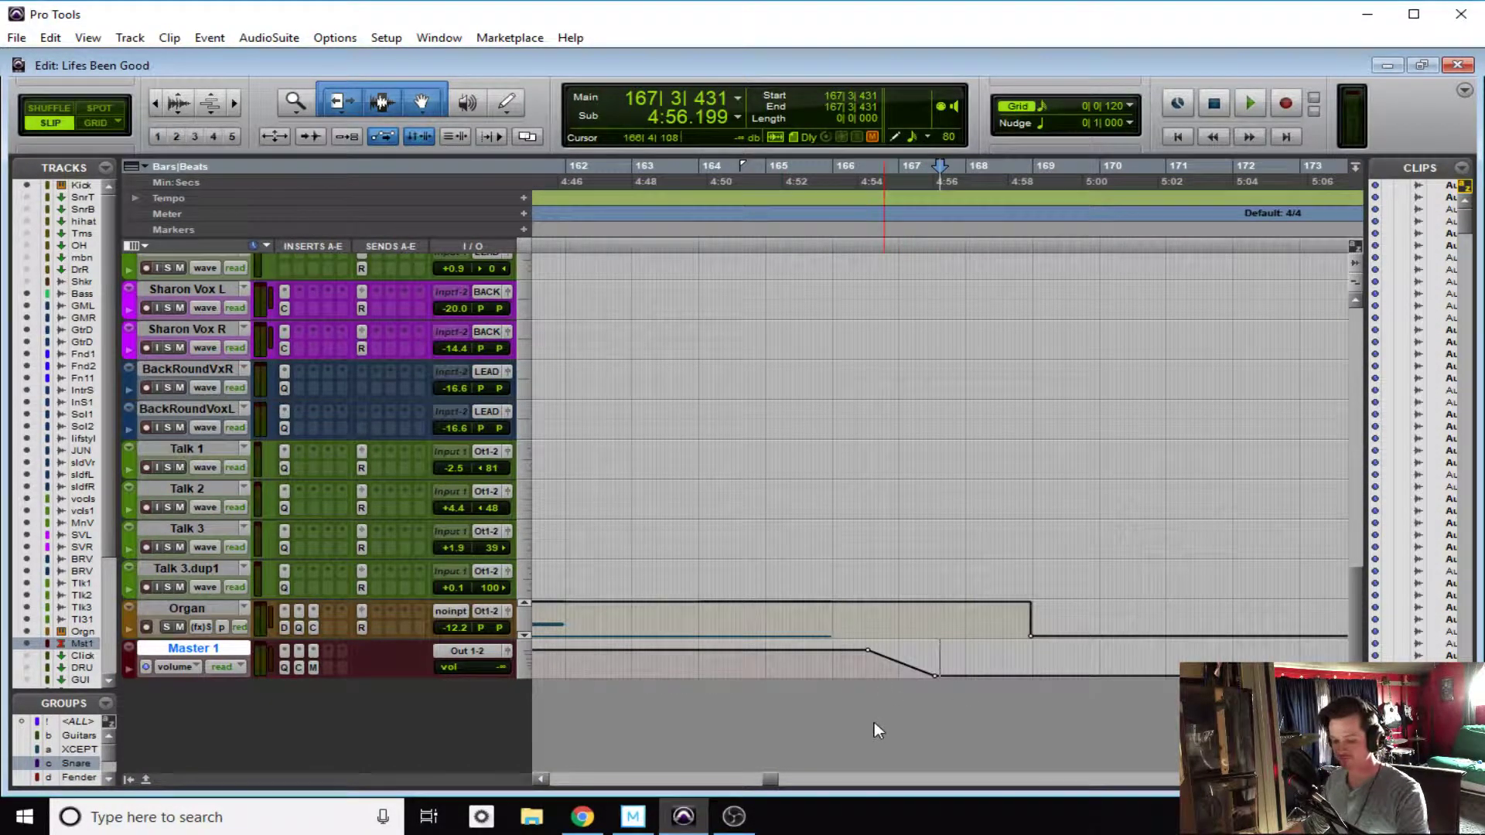
pyautogui.hotkey('ctrl', '[')
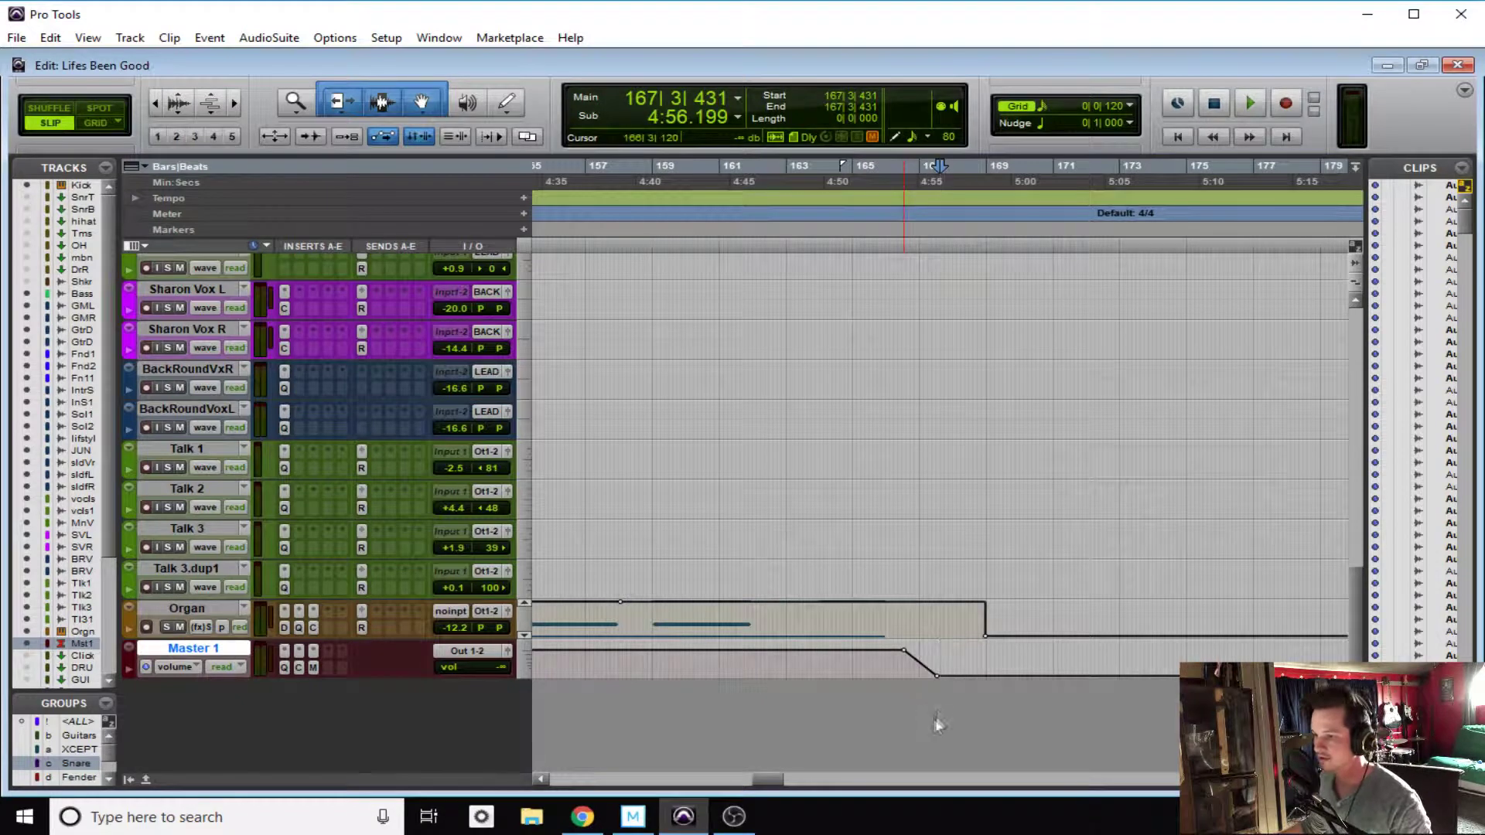
pyautogui.hotkey('ctrl', ']')
pyautogui.hotkey('ctrl', ']')
pyautogui.click(942, 665)
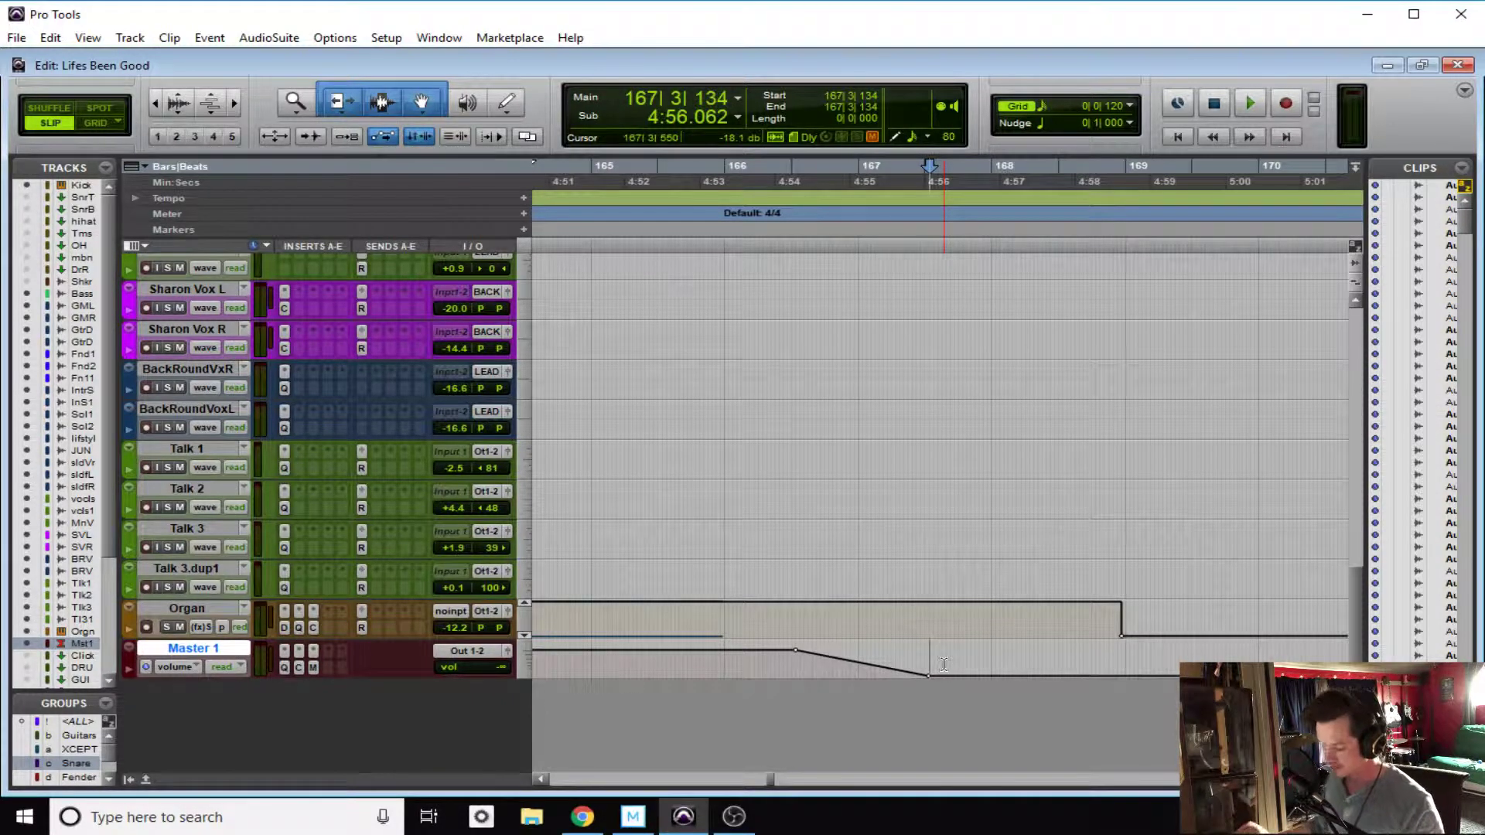
pyautogui.hotkey('shift', 'Return')
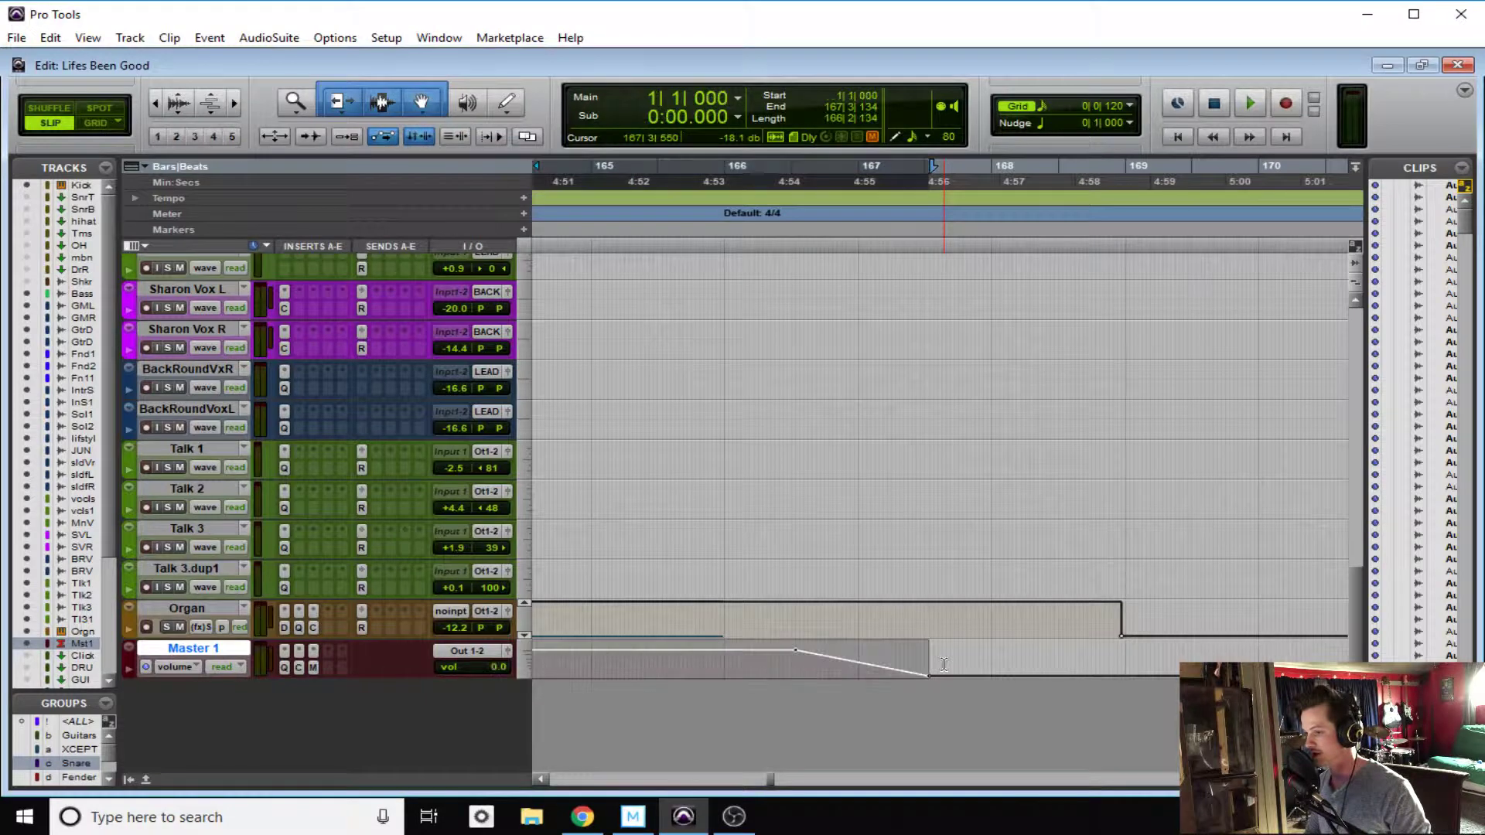
# - Review the Master 1 selection over the whole song and the clips on all tracks near the session start
pyautogui.scroll(-6, 967, 666)
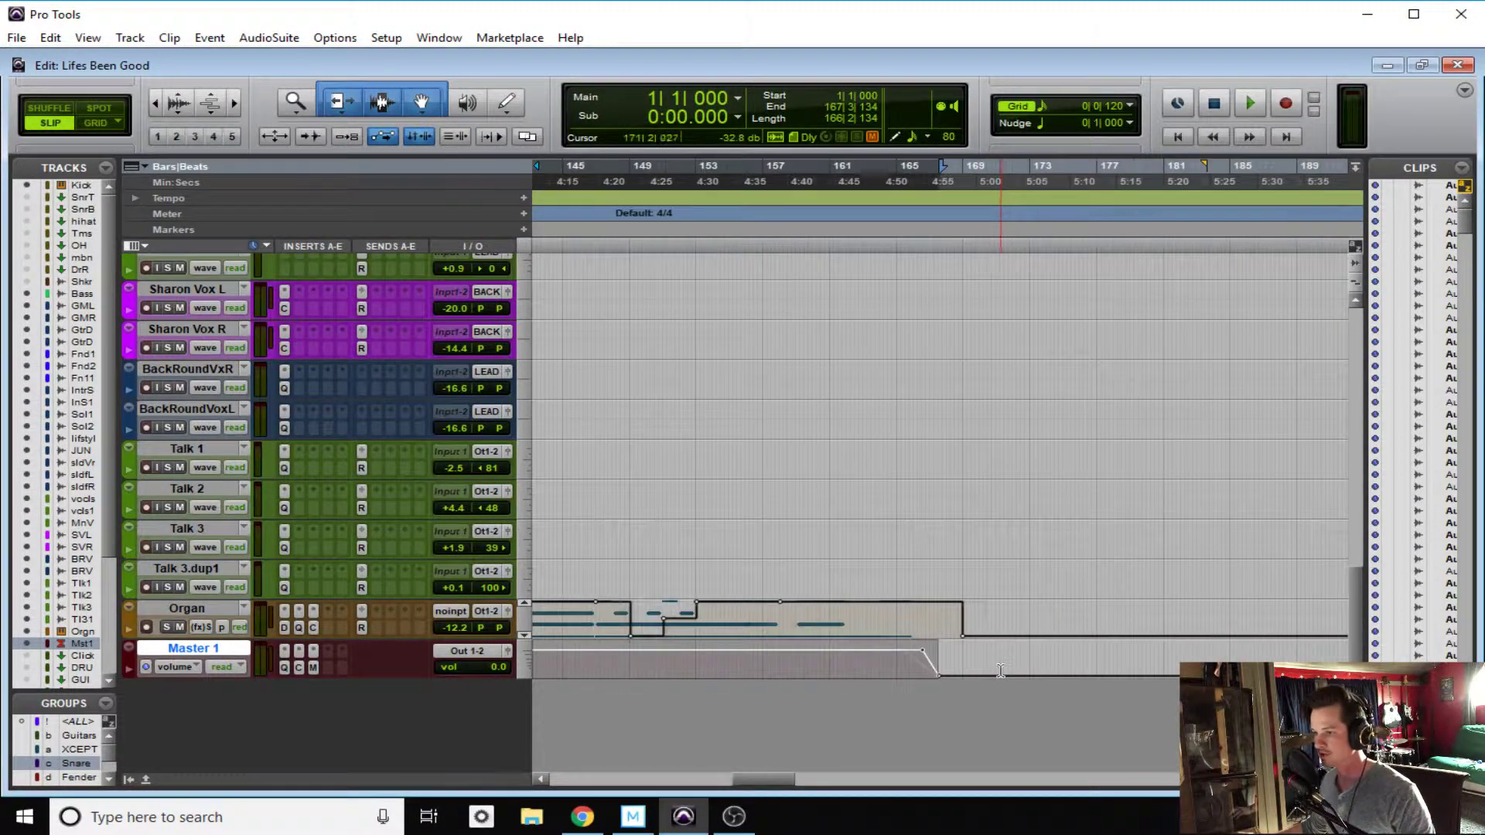
pyautogui.scroll(2, 990, 727)
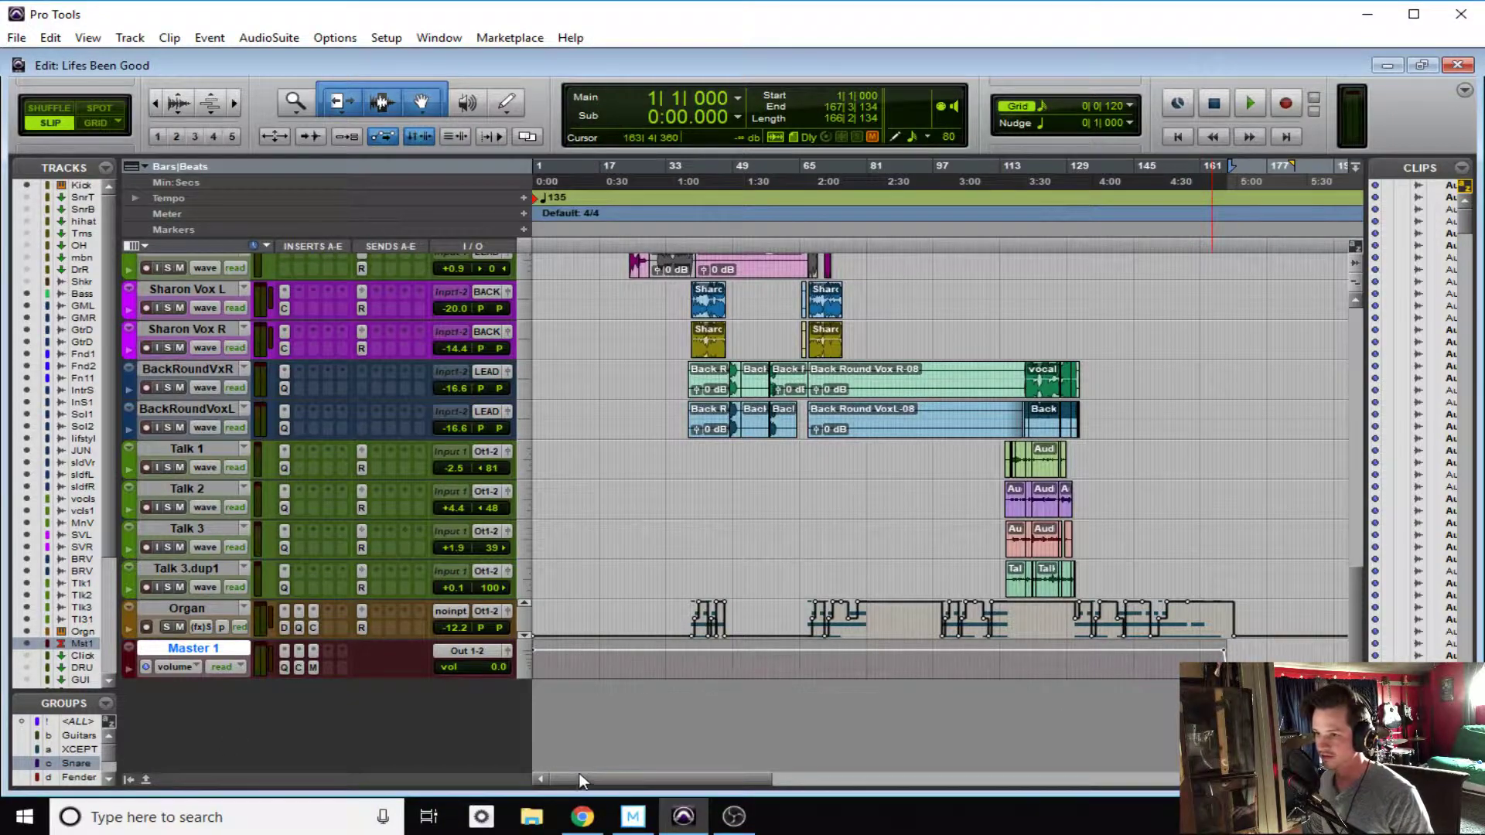
pyautogui.press('alt')
pyautogui.scroll(15, 588, 665)
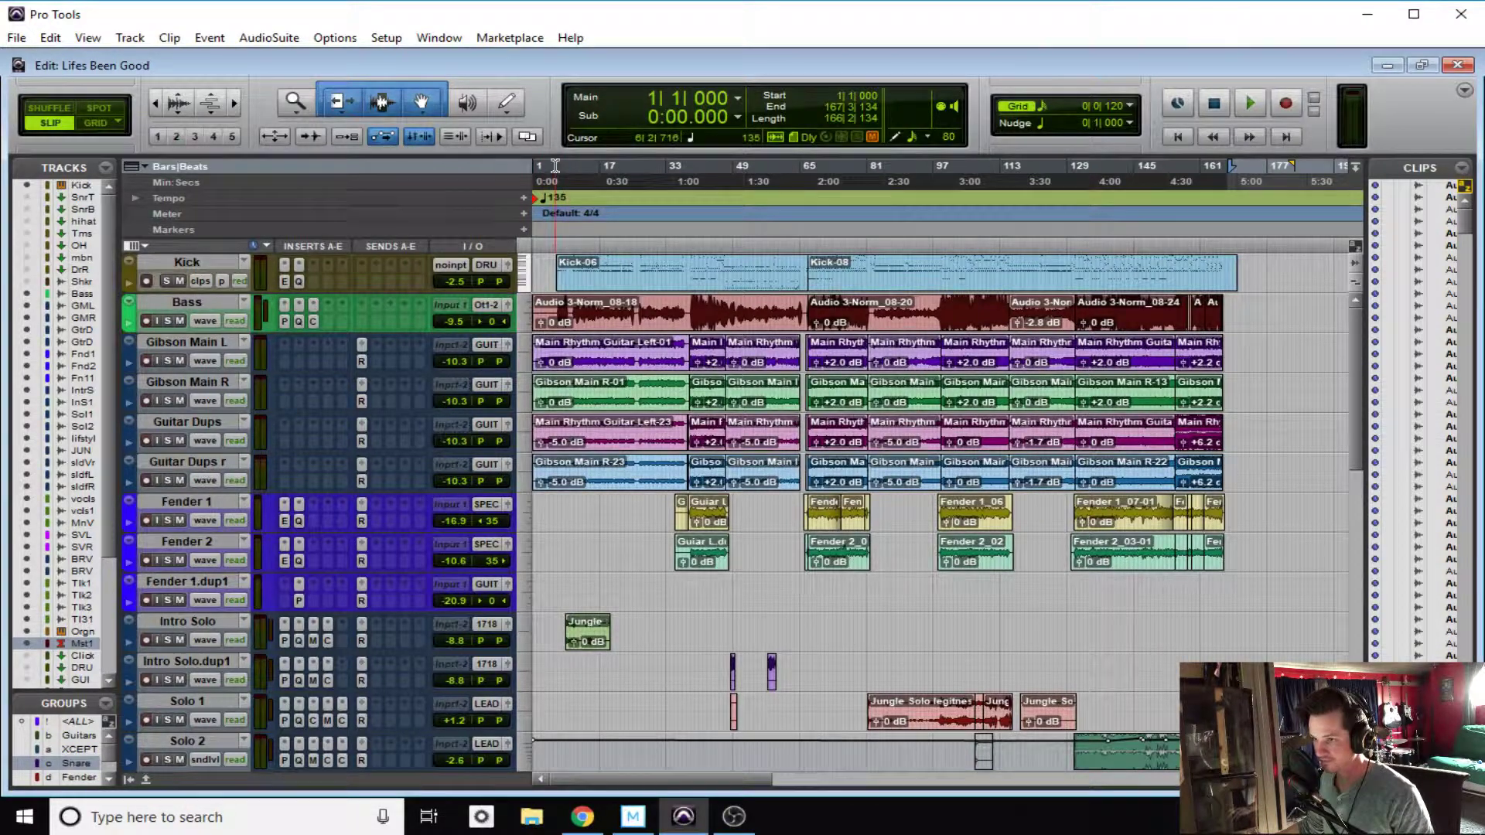
pyautogui.hotkey('ctrl', ']')
pyautogui.hotkey('ctrl', ']')
pyautogui.scroll(-2, 820, 513)
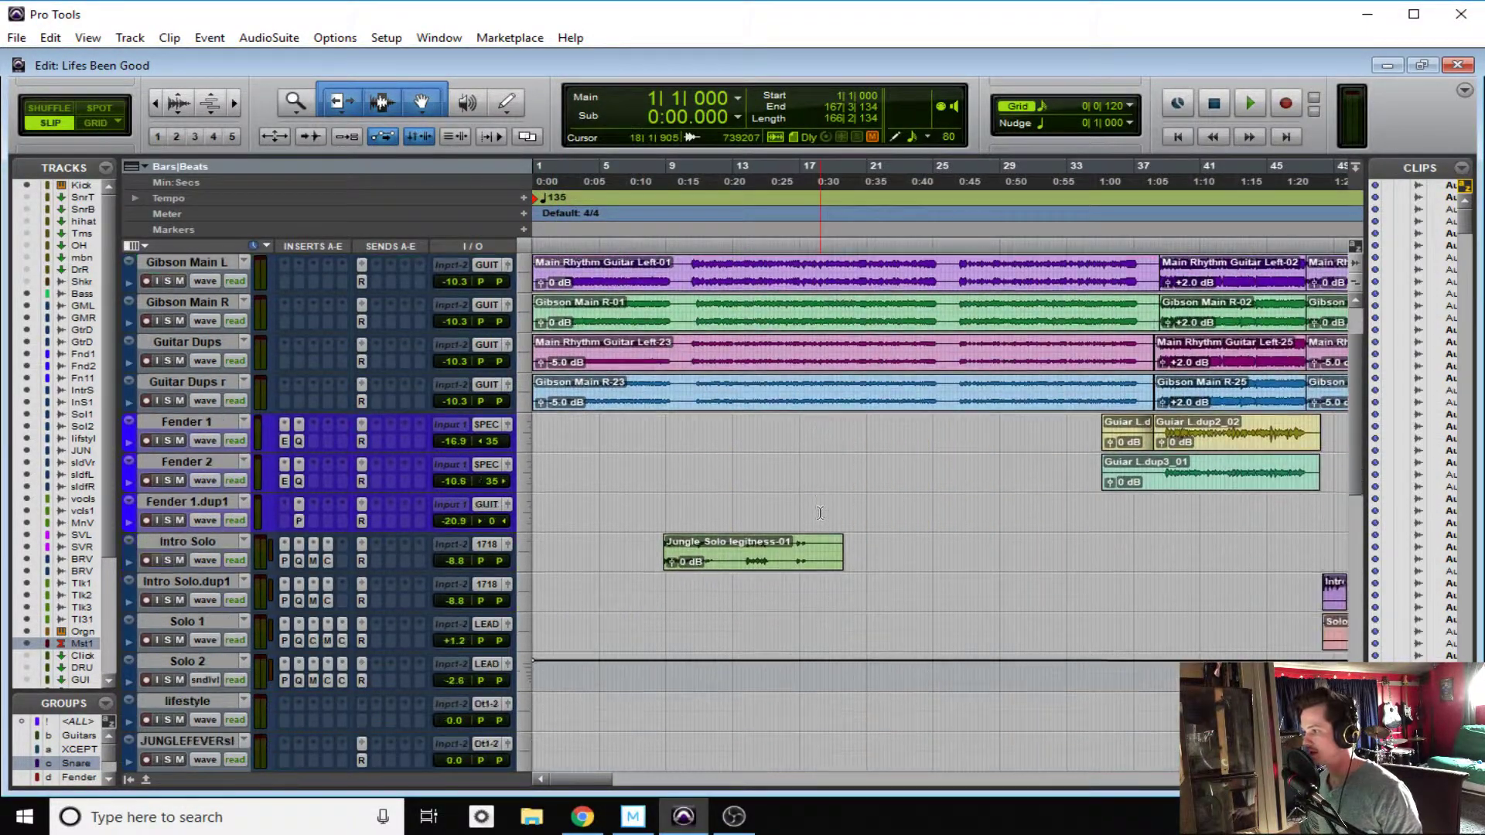
pyautogui.scroll(-5, 820, 512)
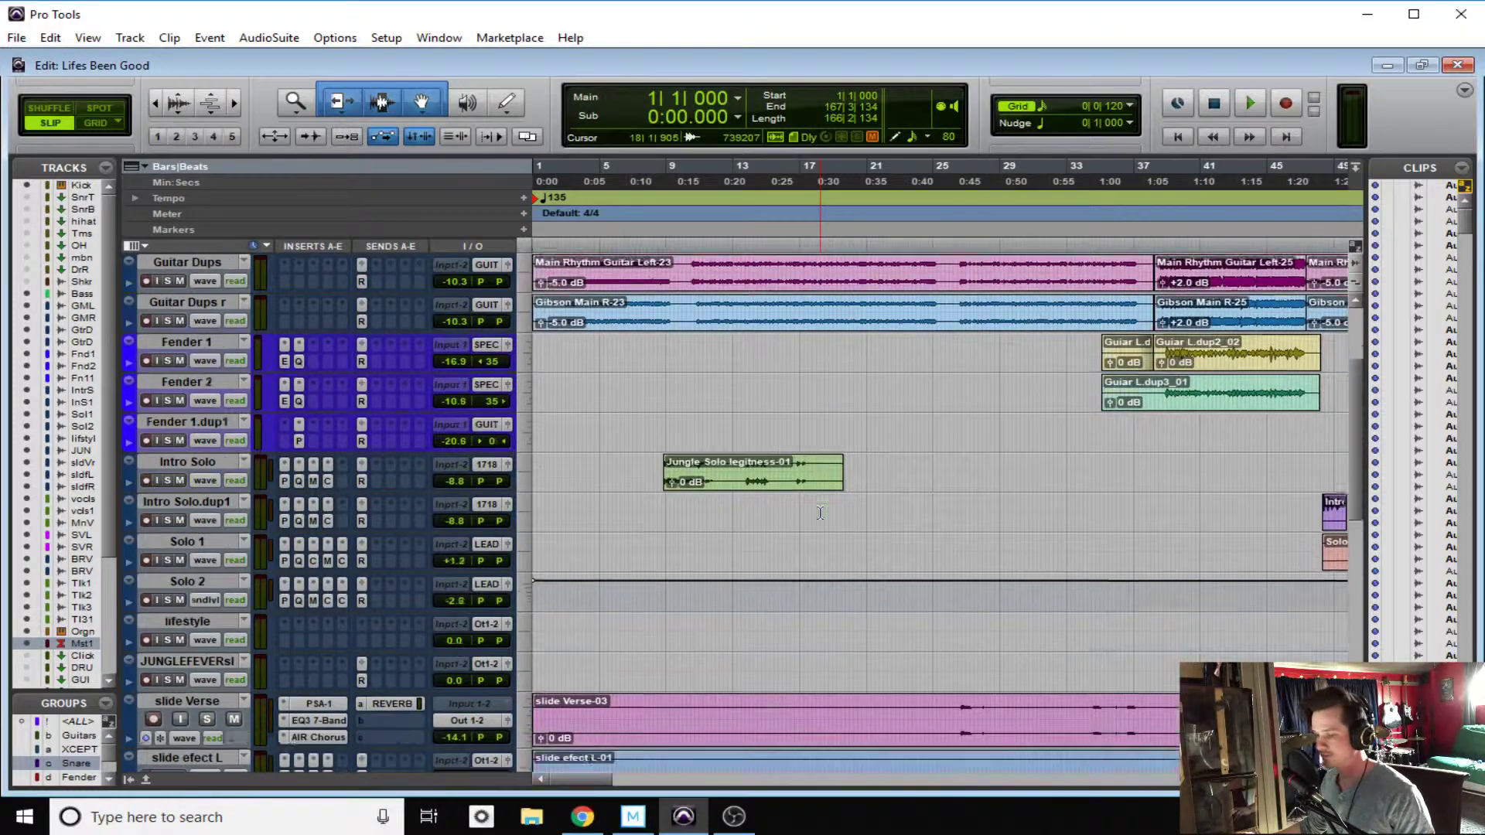
pyautogui.scroll(-10, 785, 508)
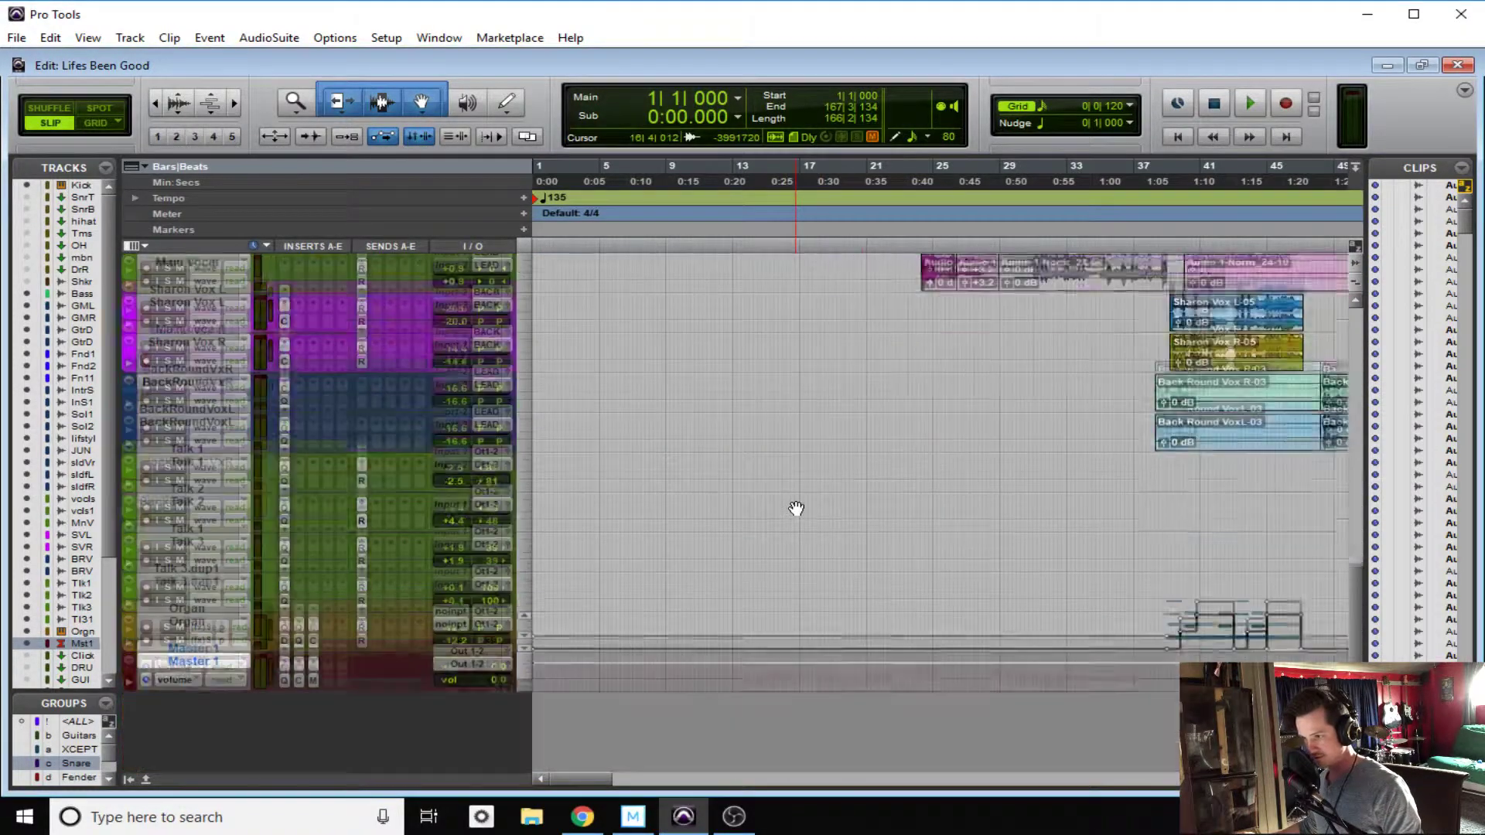
pyautogui.scroll(6, 795, 507)
pyautogui.scroll(12, 797, 508)
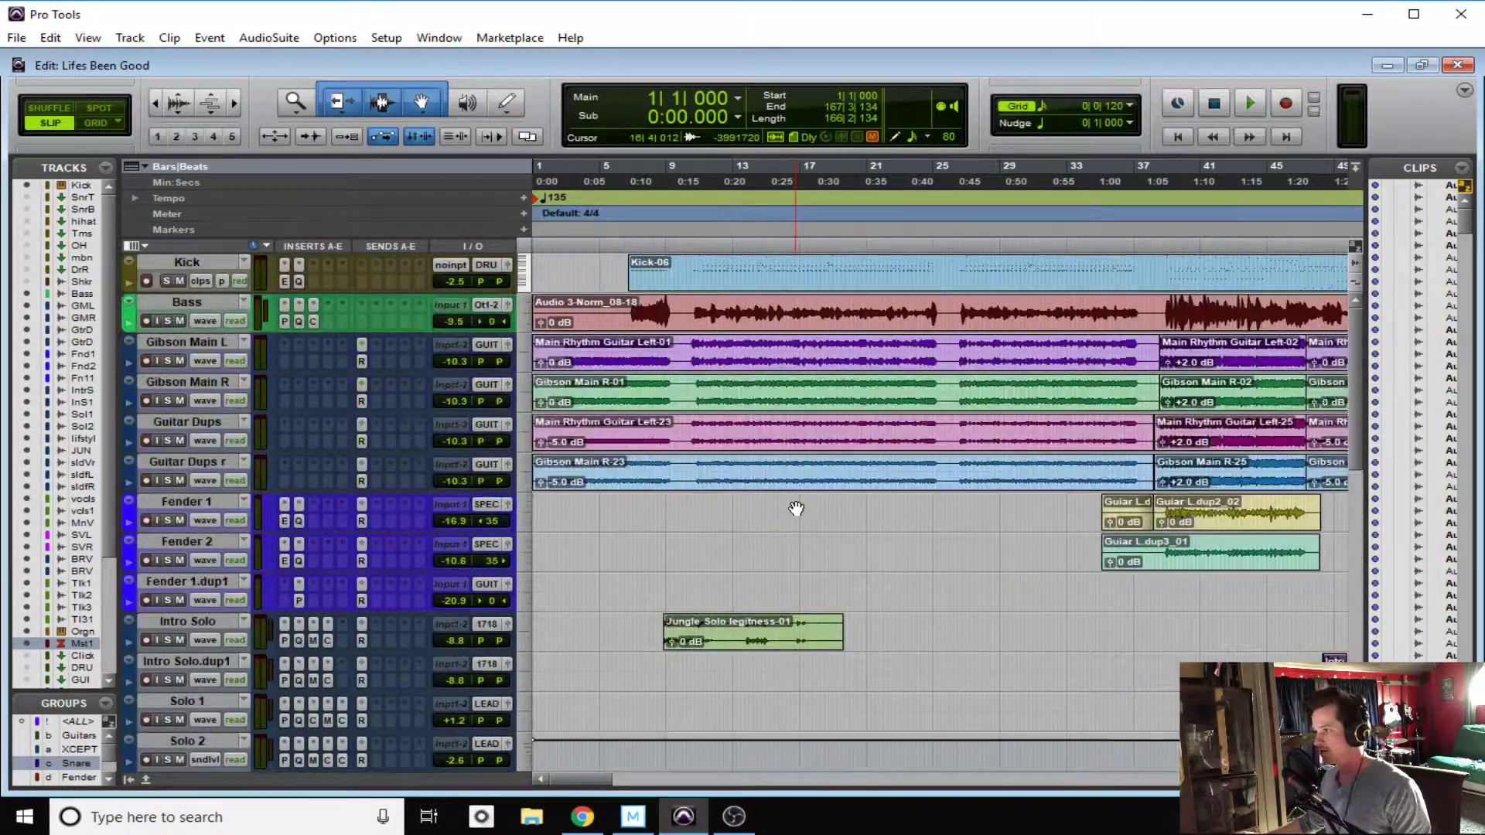
# - Open the Bounce to Disk settings for the selected range
pyautogui.click(16, 39)
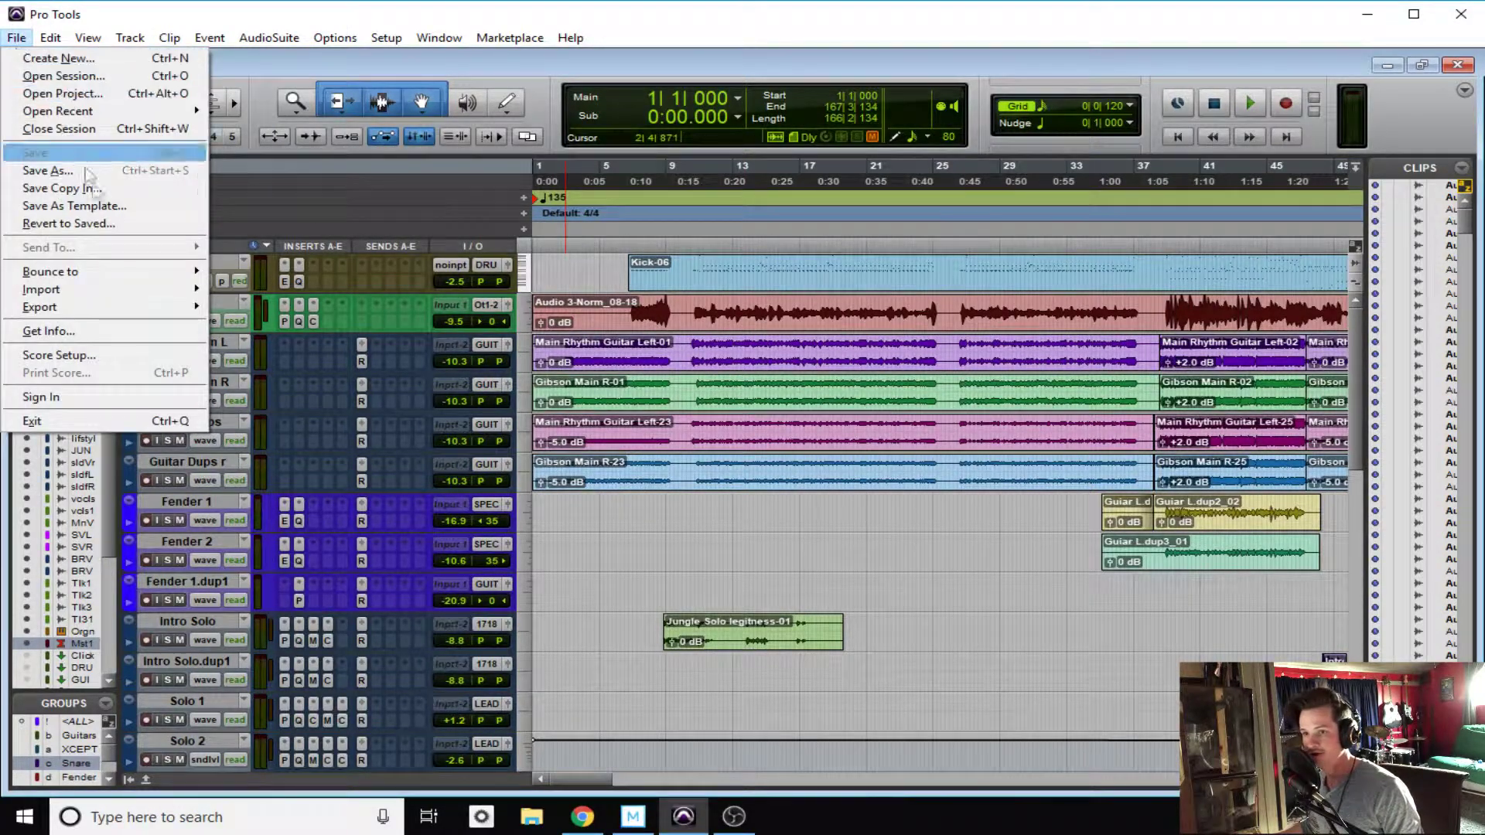
pyautogui.moveTo(116, 277)
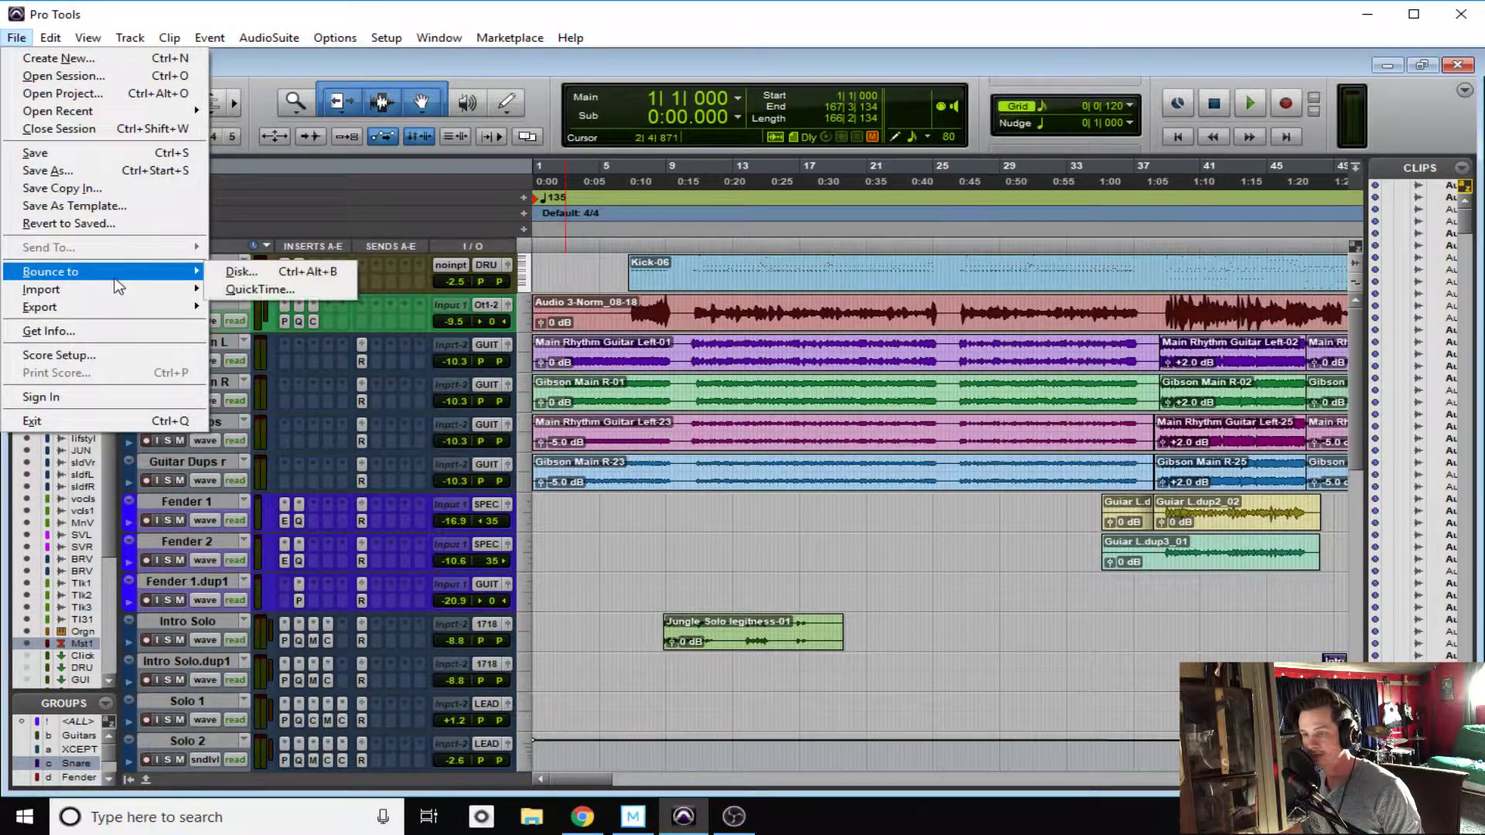
pyautogui.click(265, 277)
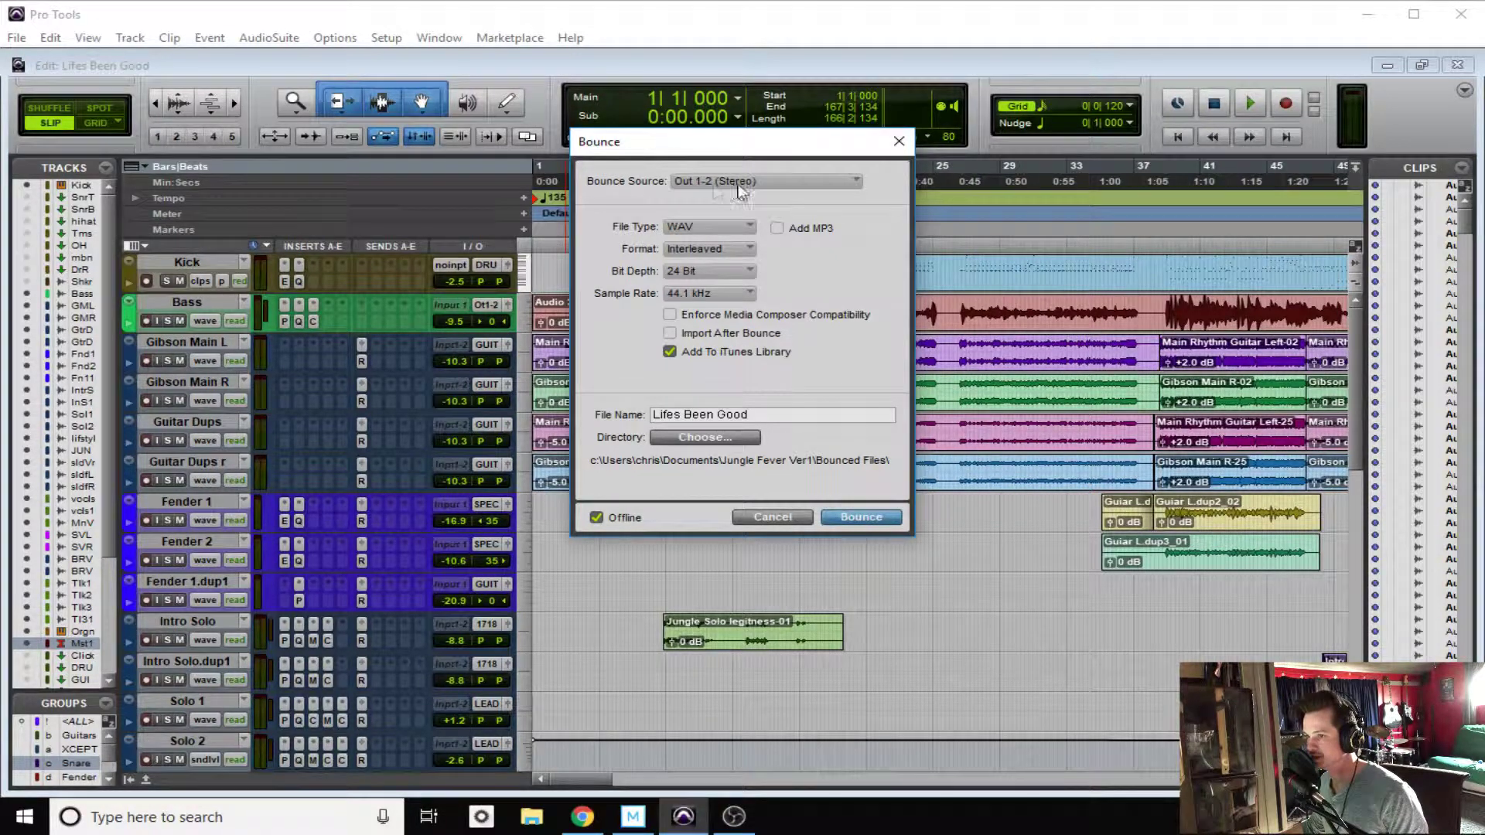
# - Set the bounce to the WAV file type, Interleaved format and a bit depth of 16 Bit
pyautogui.click(676, 230)
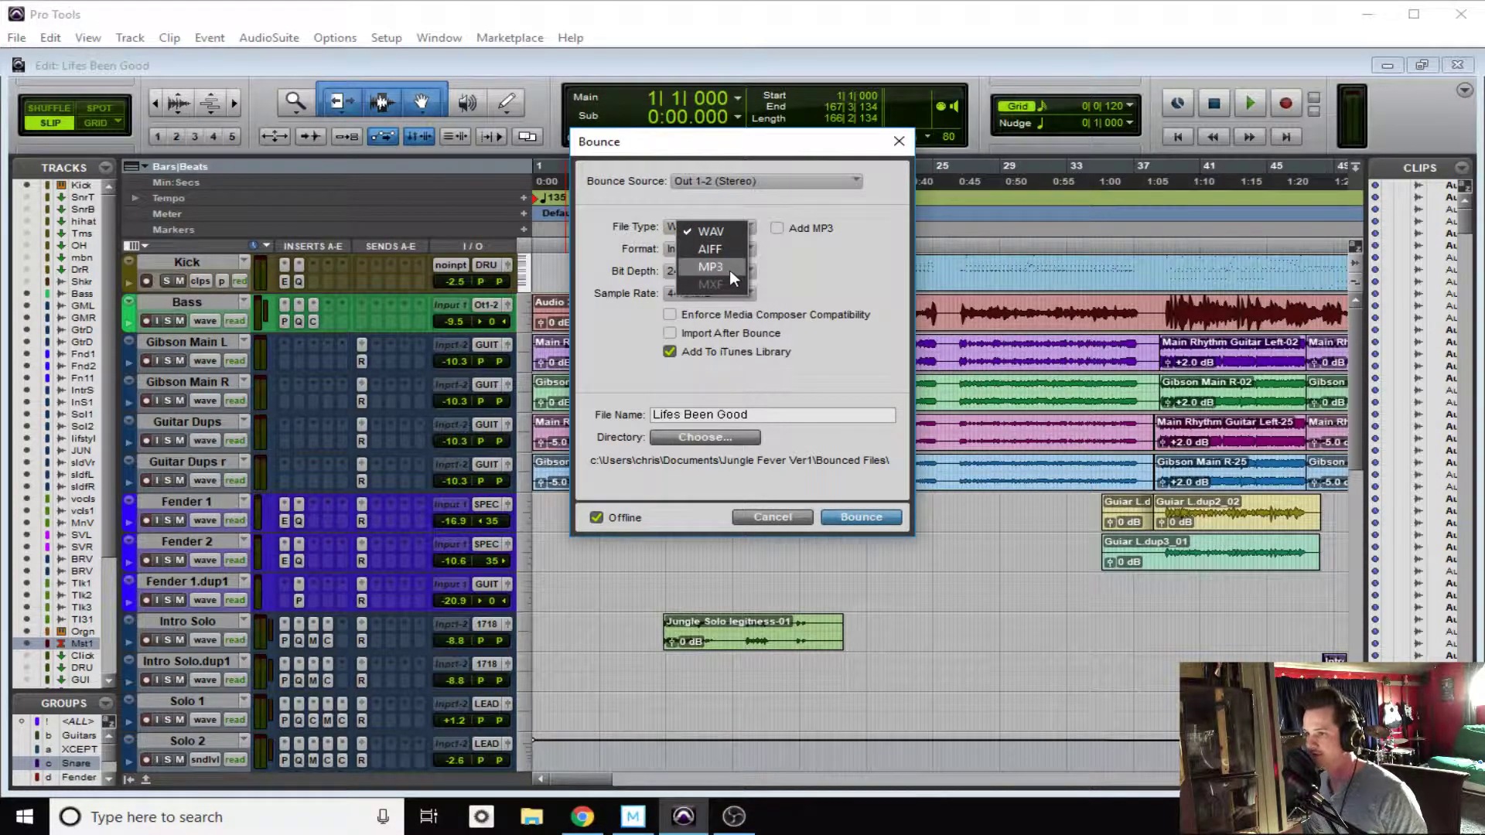
pyautogui.click(721, 232)
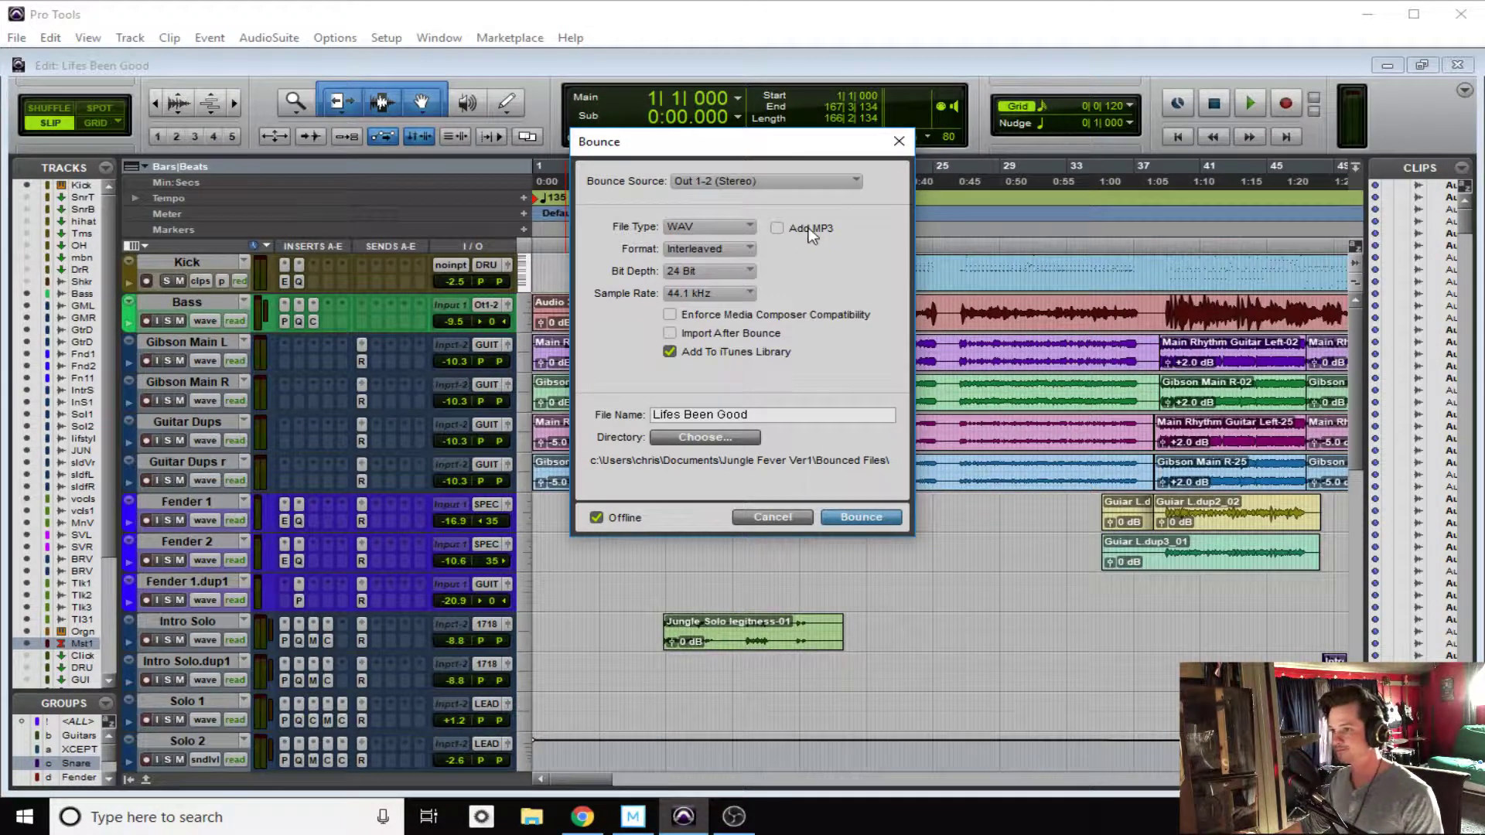
pyautogui.click(687, 253)
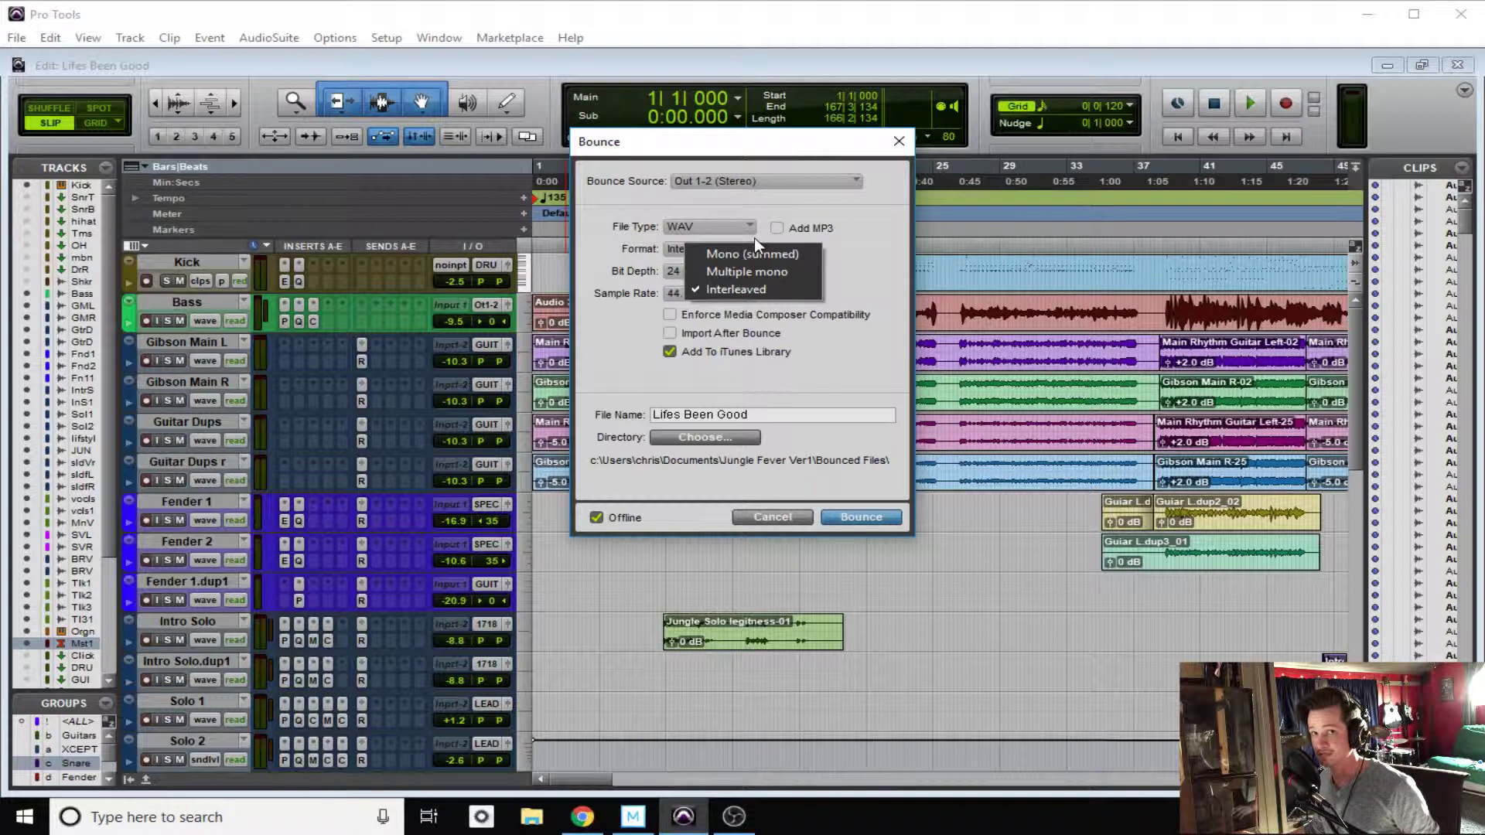
pyautogui.click(710, 294)
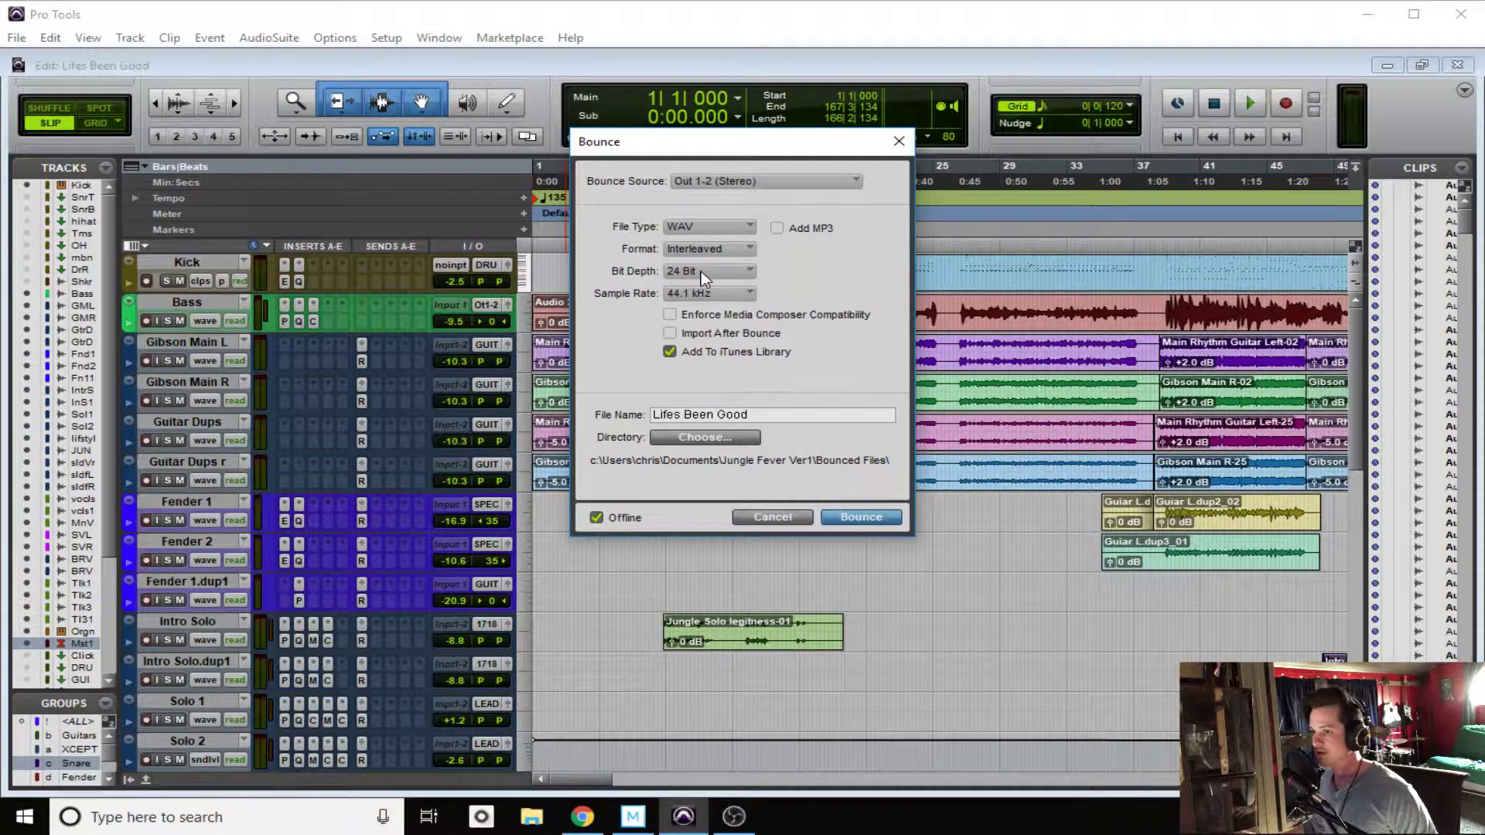
pyautogui.click(700, 271)
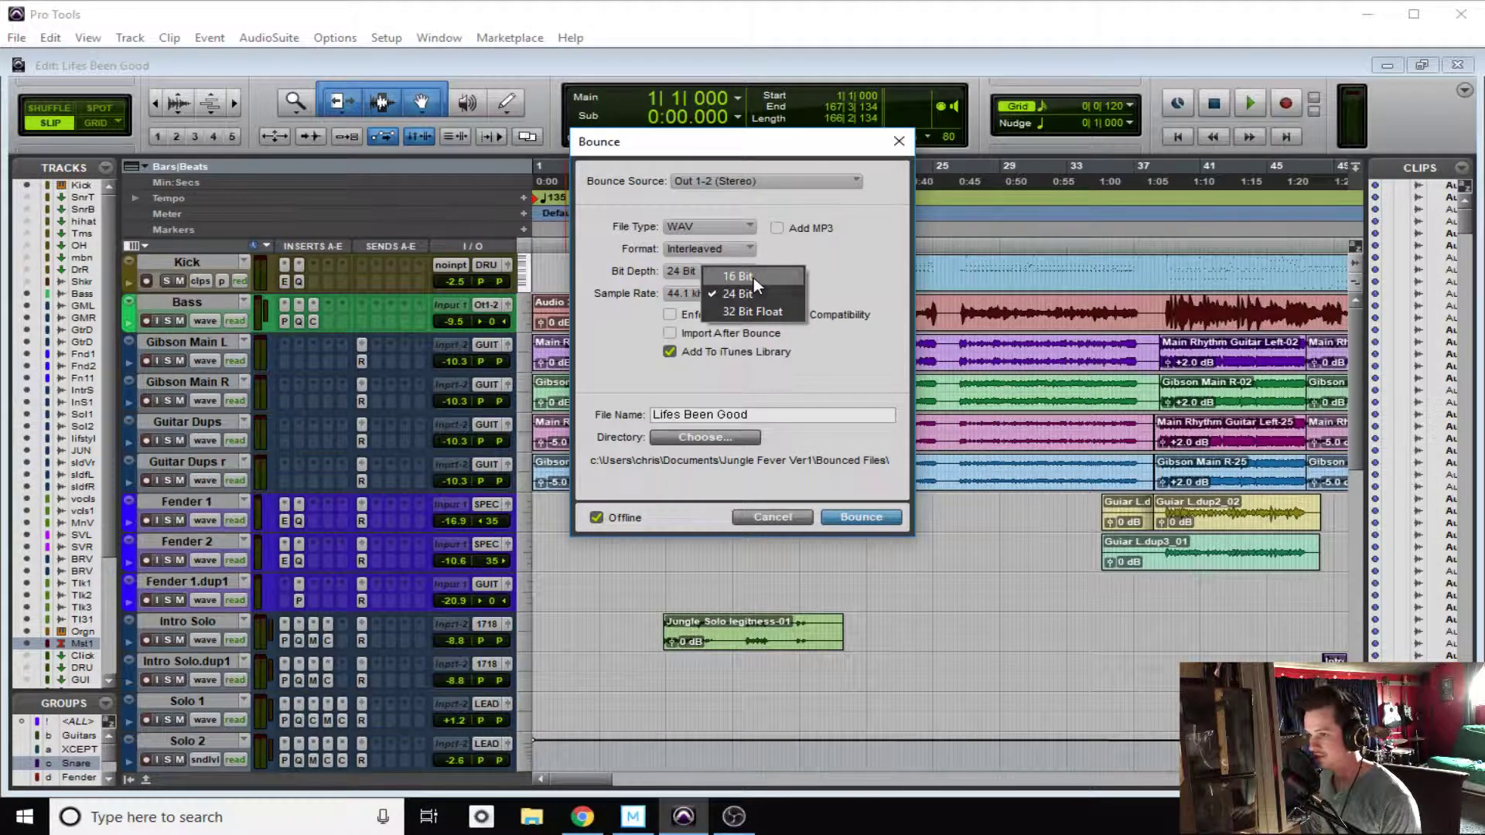
pyautogui.click(753, 276)
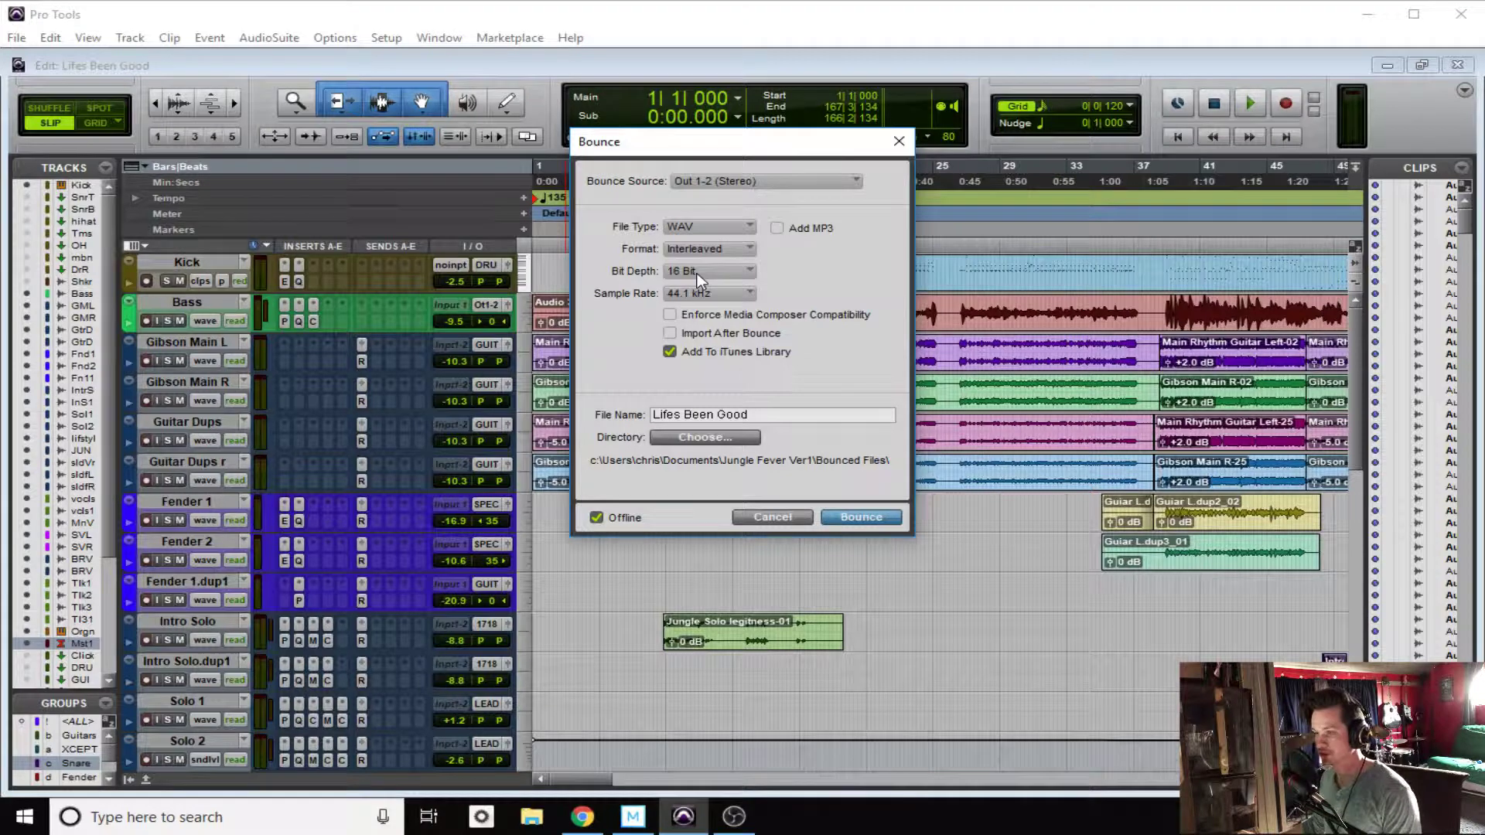
pyautogui.click(697, 272)
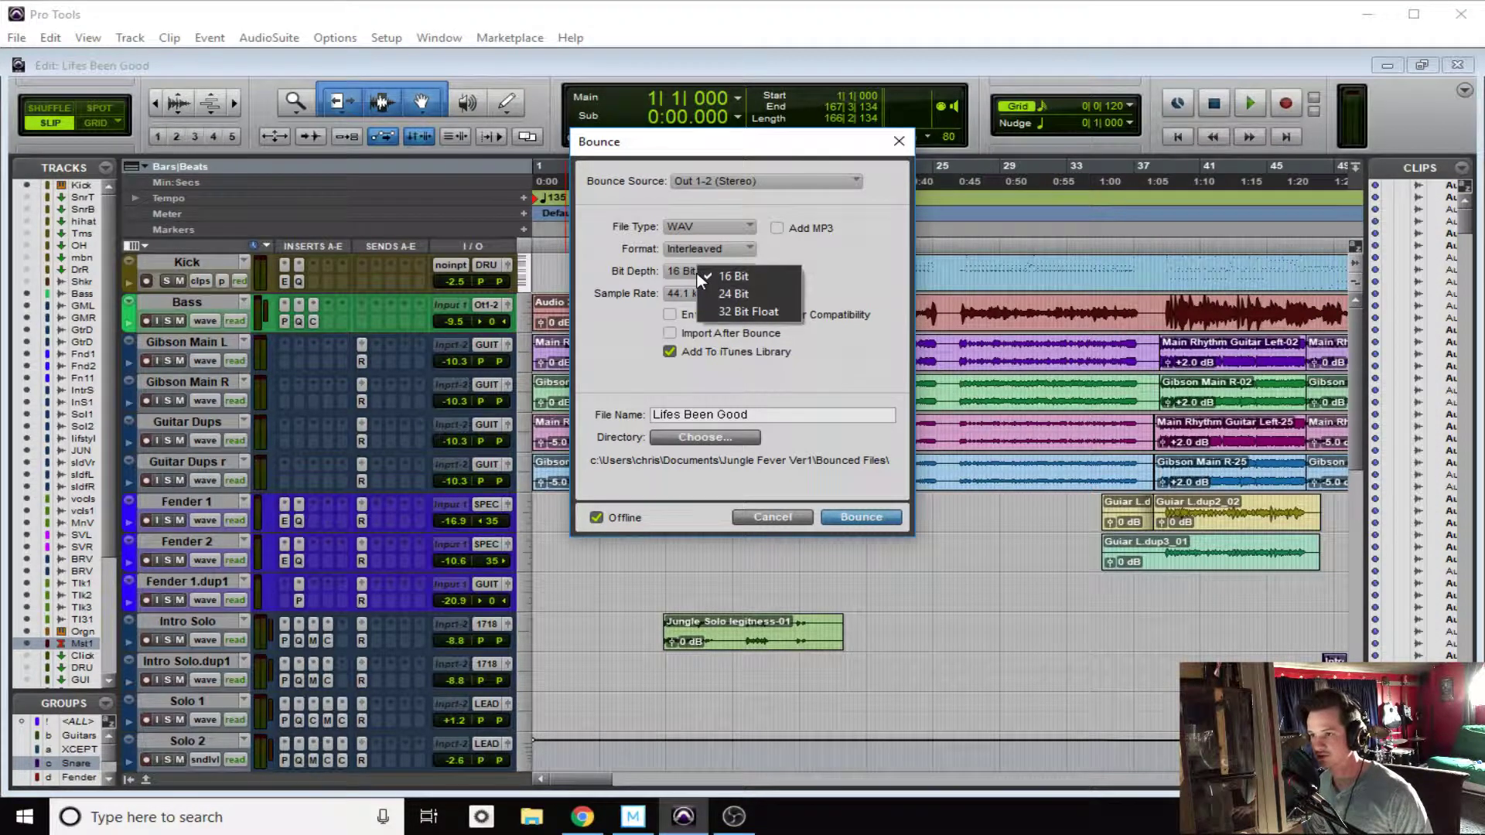
pyautogui.click(745, 276)
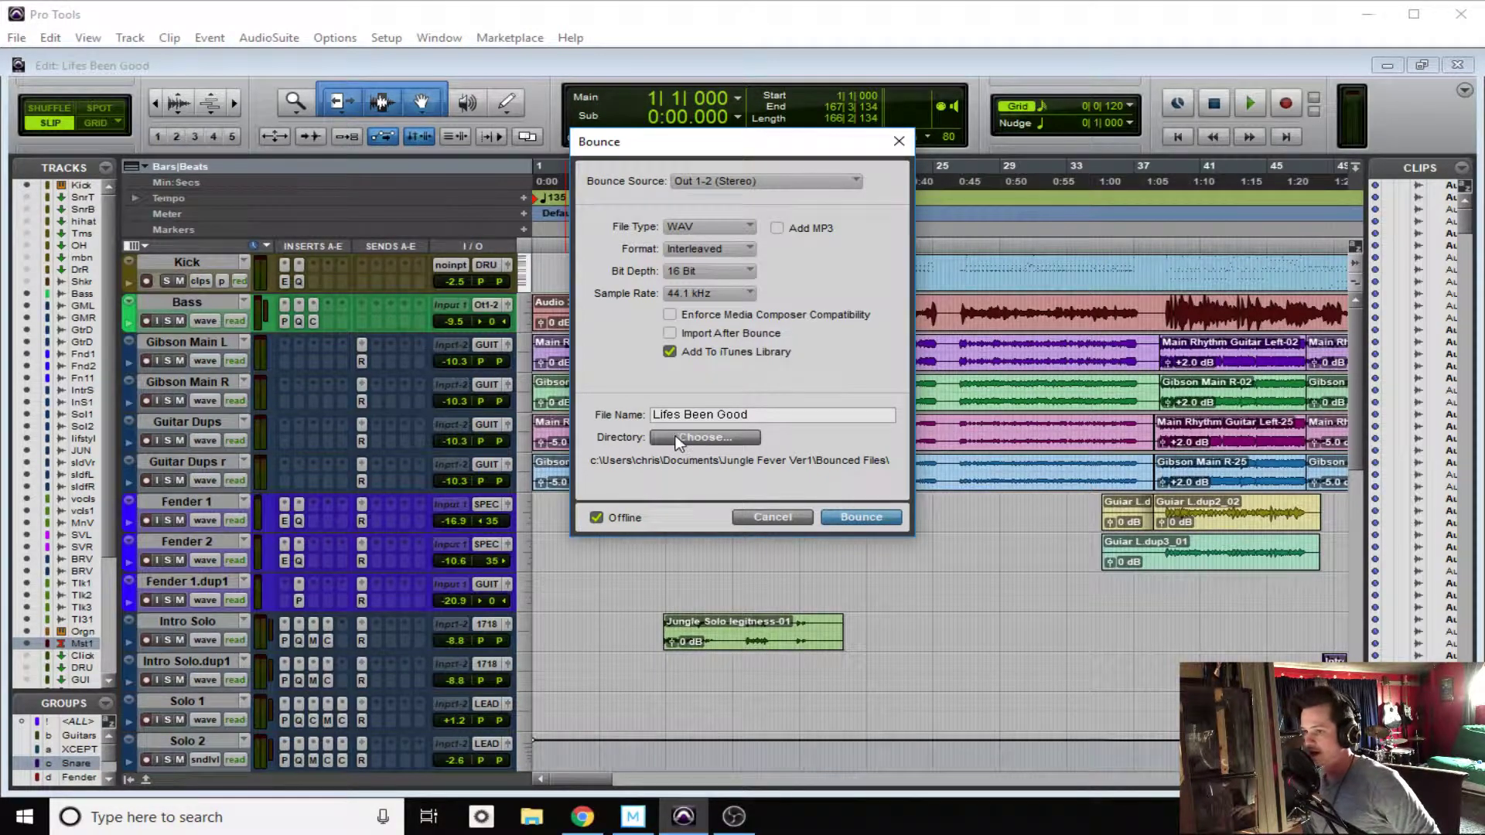
# - Replace the bounce file name with "Lifes been good"
pyautogui.moveTo(764, 415); pyautogui.dragTo(607, 395)
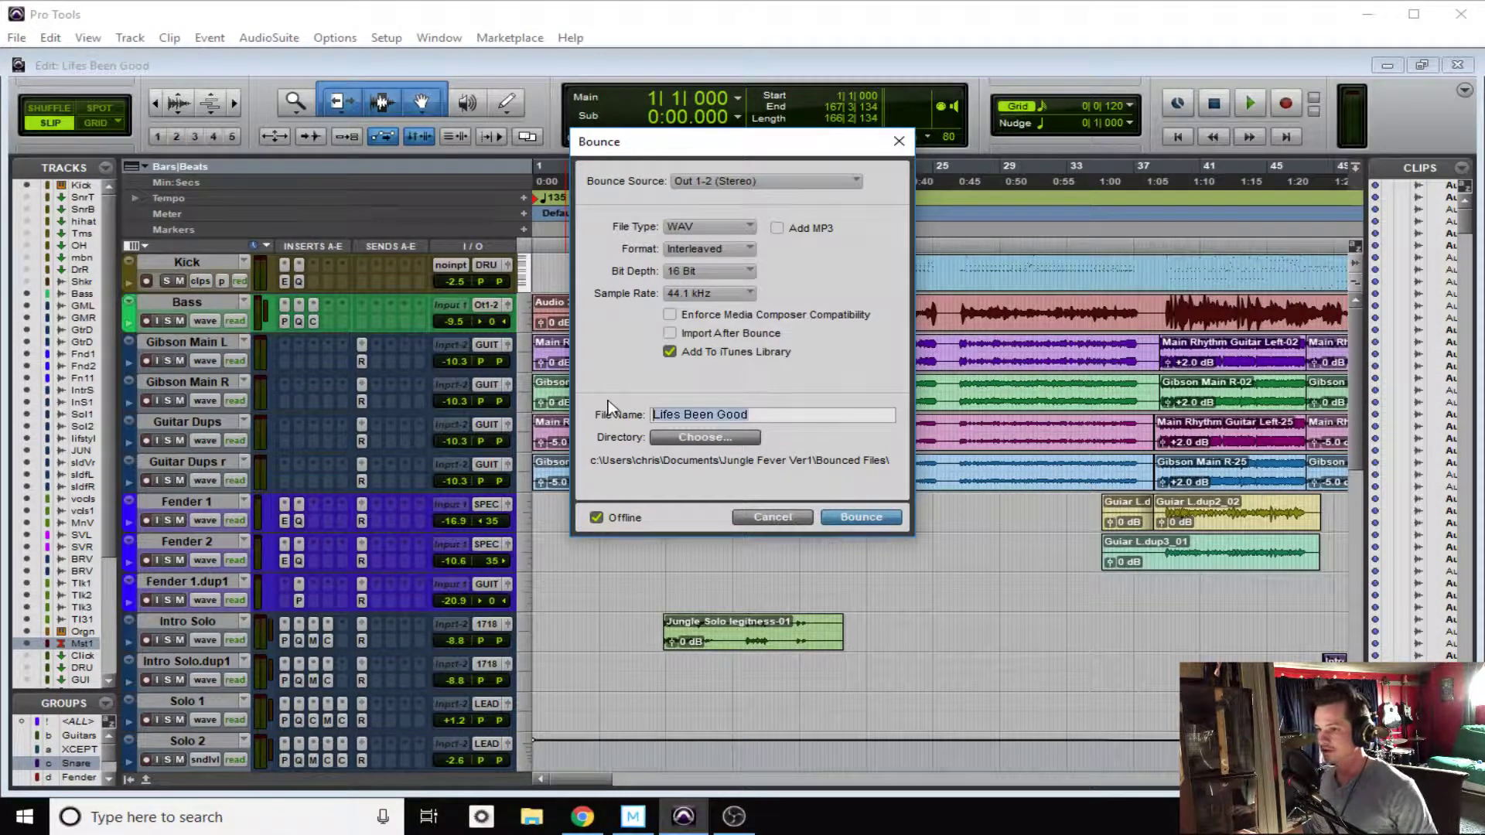
pyautogui.write('Lfs_BG_Rfd')
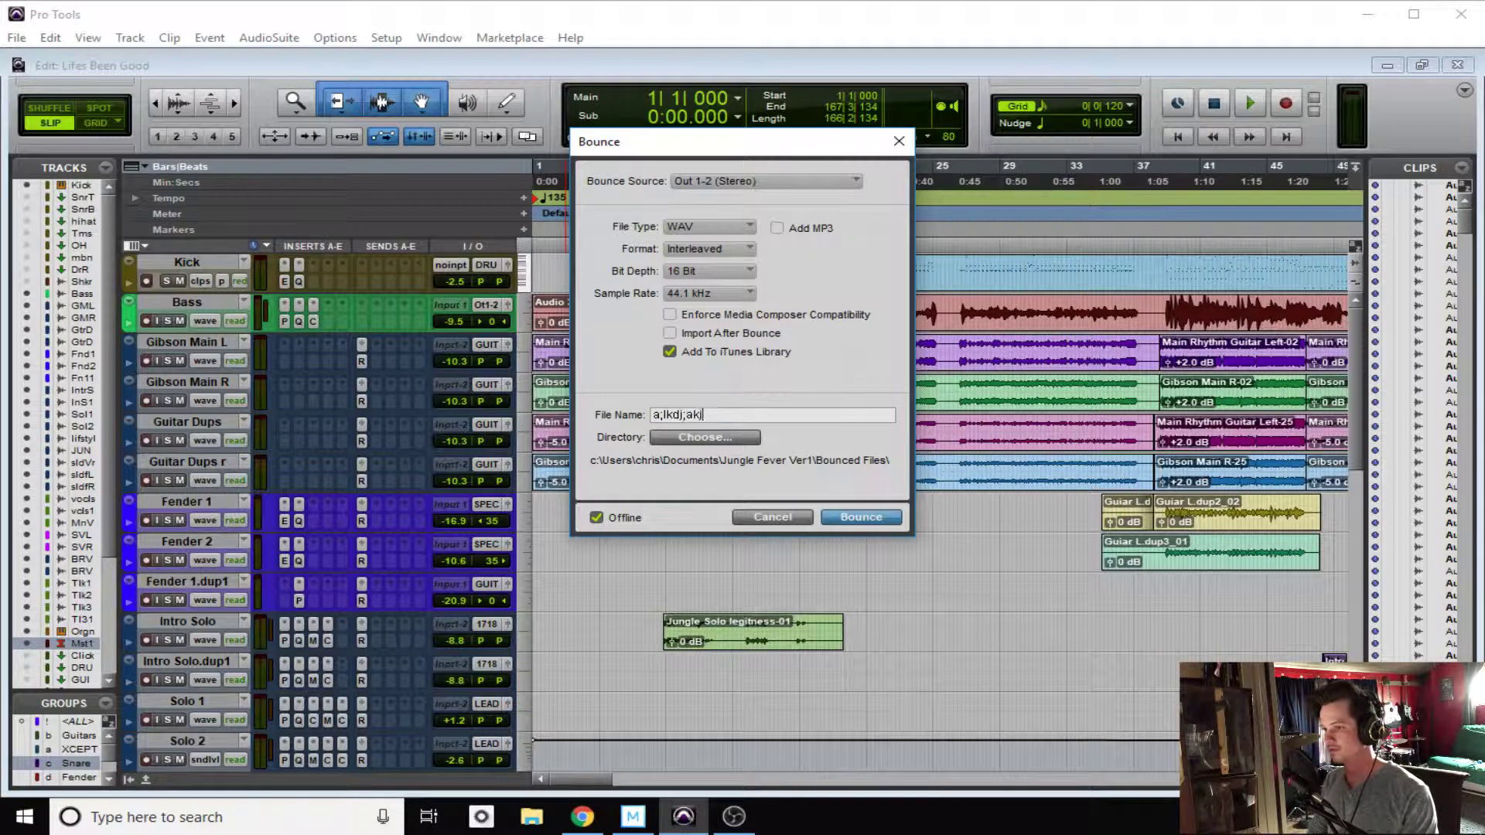
pyautogui.press('BackSpace')
pyautogui.press('BackSpace')
pyautogui.press('BackSpace')
pyautogui.press('BackSpace')
pyautogui.press('BackSpace')
pyautogui.press('BackSpace')
pyautogui.press('BackSpace')
pyautogui.press('BackSpace')
pyautogui.press('BackSpace')
pyautogui.press('BackSpace')
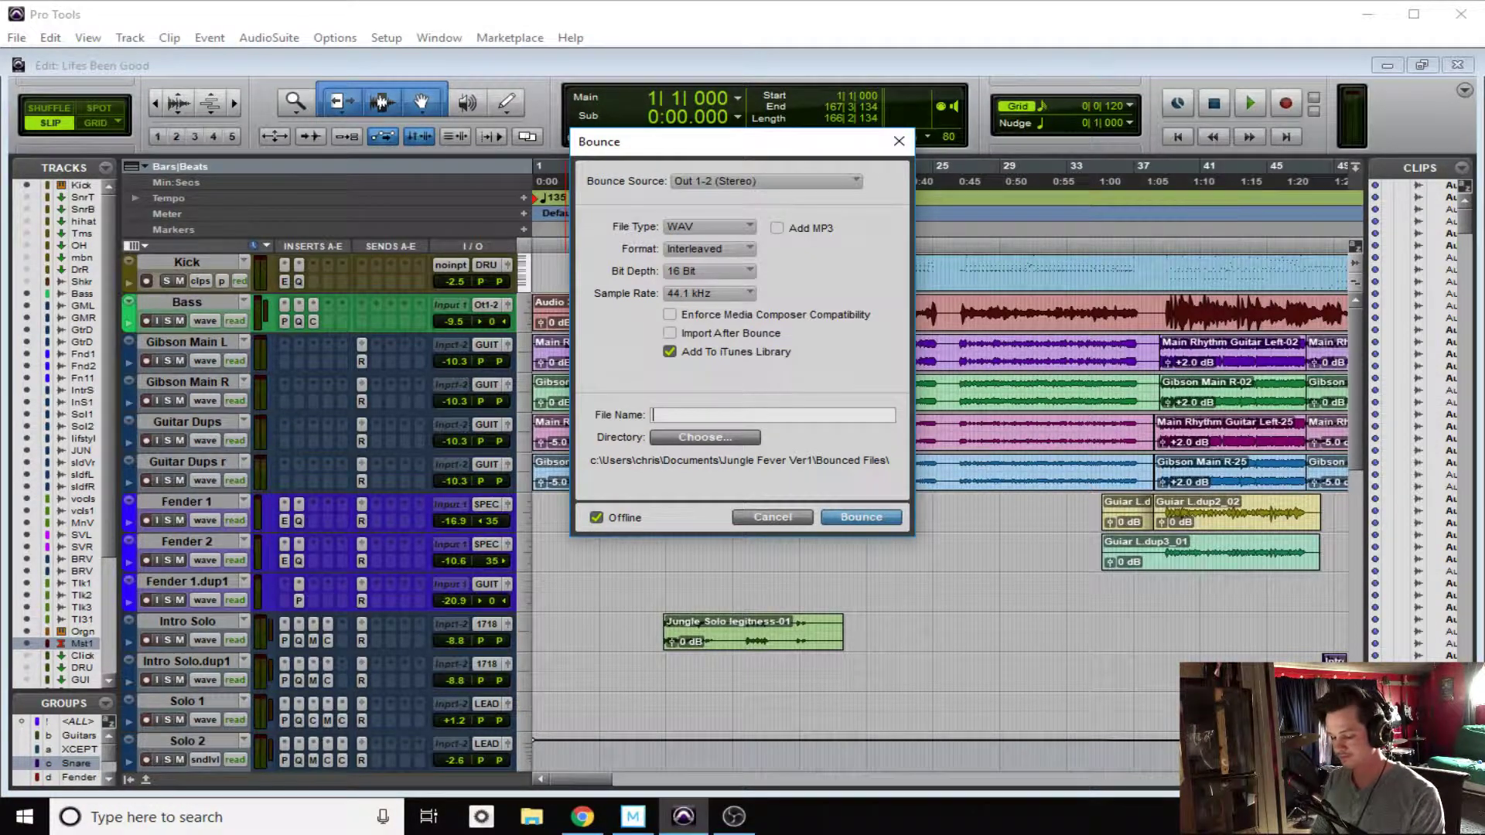
pyautogui.press('BackSpace')
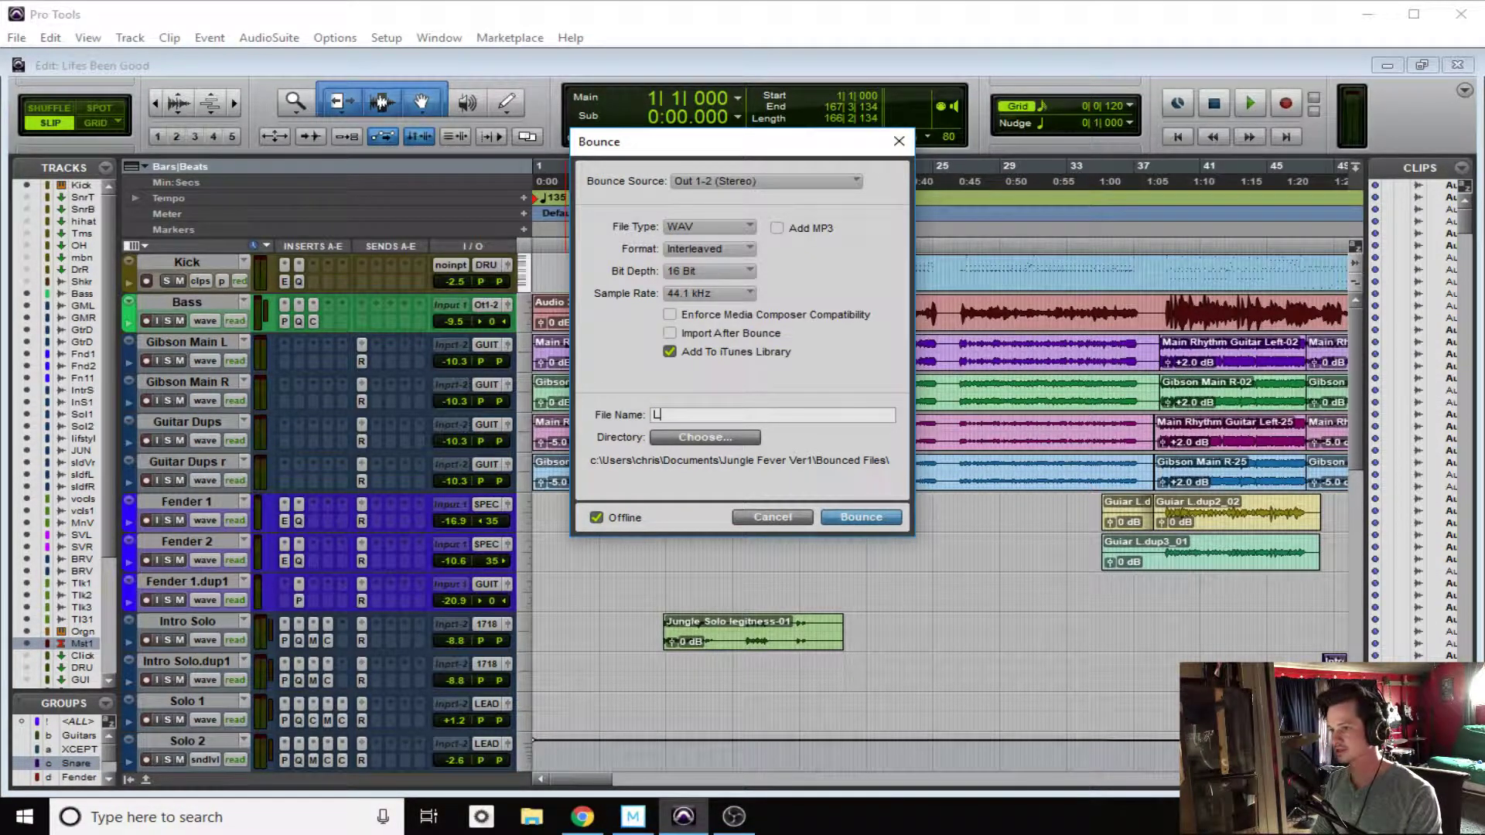
pyautogui.write('ife ')
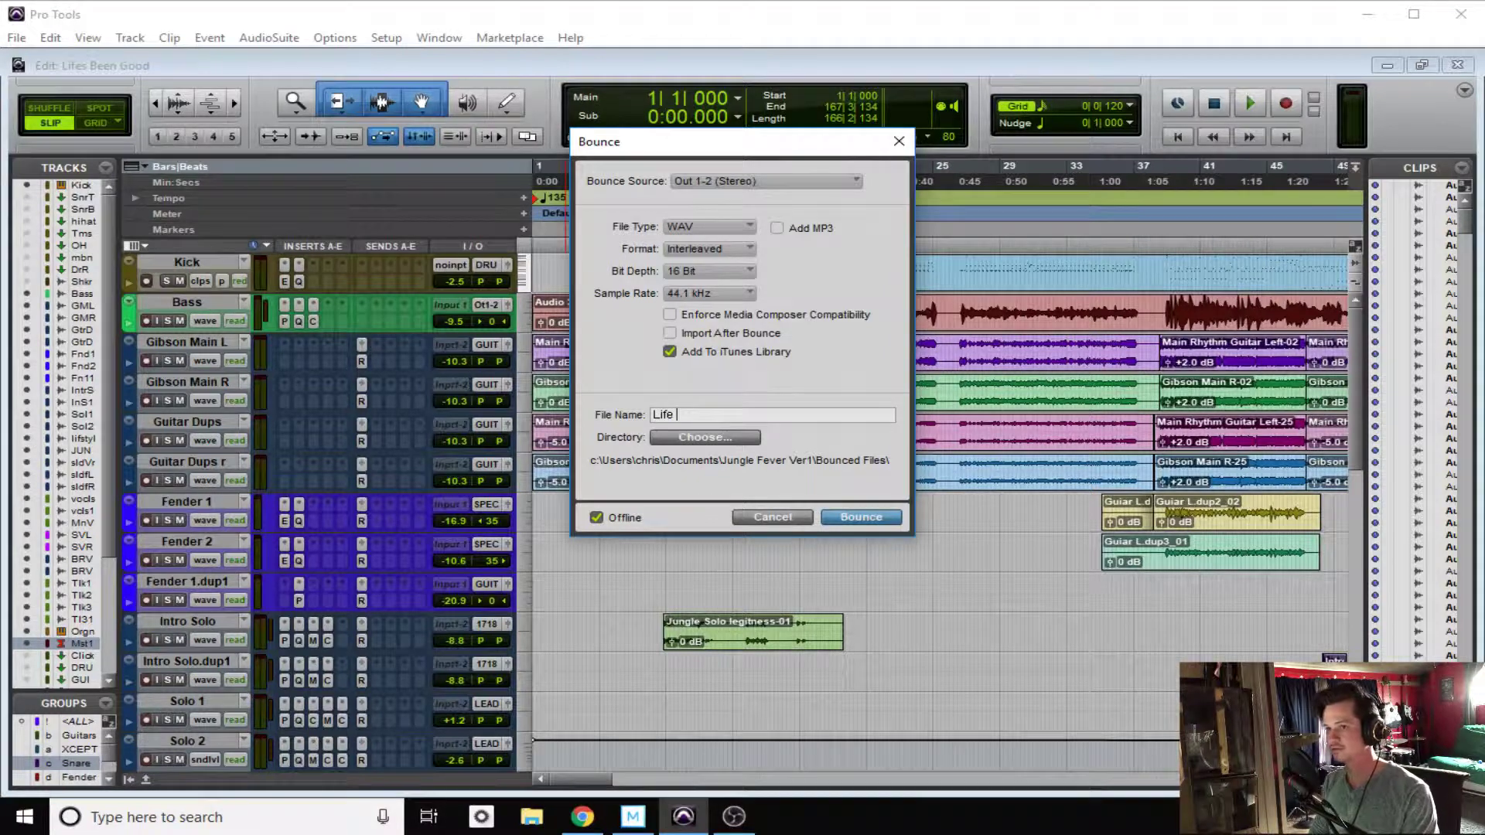
pyautogui.write('es been good')
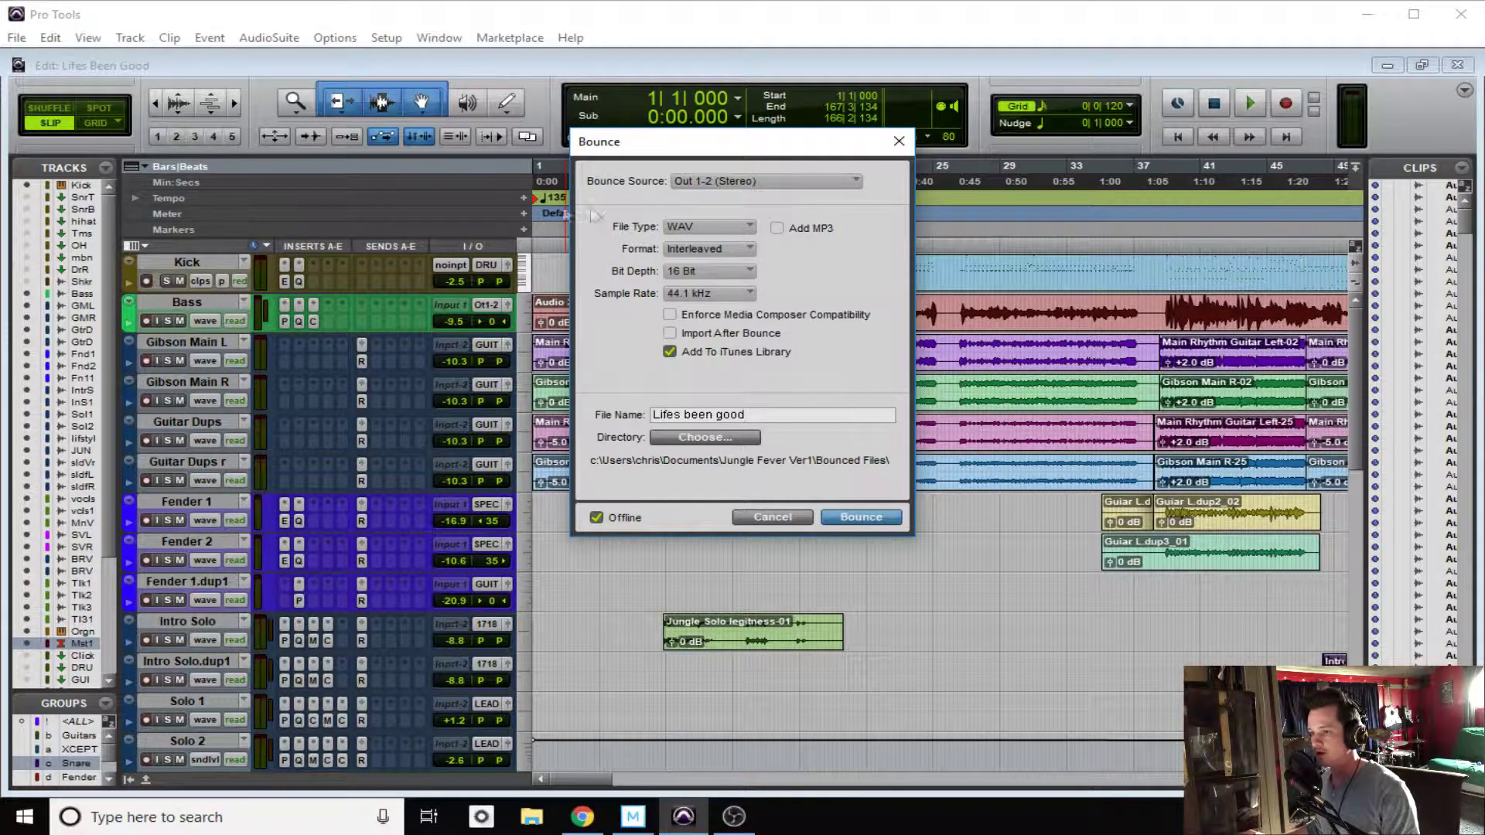
# - Review the bounce's destination folder and Import After Bounce option, leaving the settings without bouncing
pyautogui.click(727, 437)
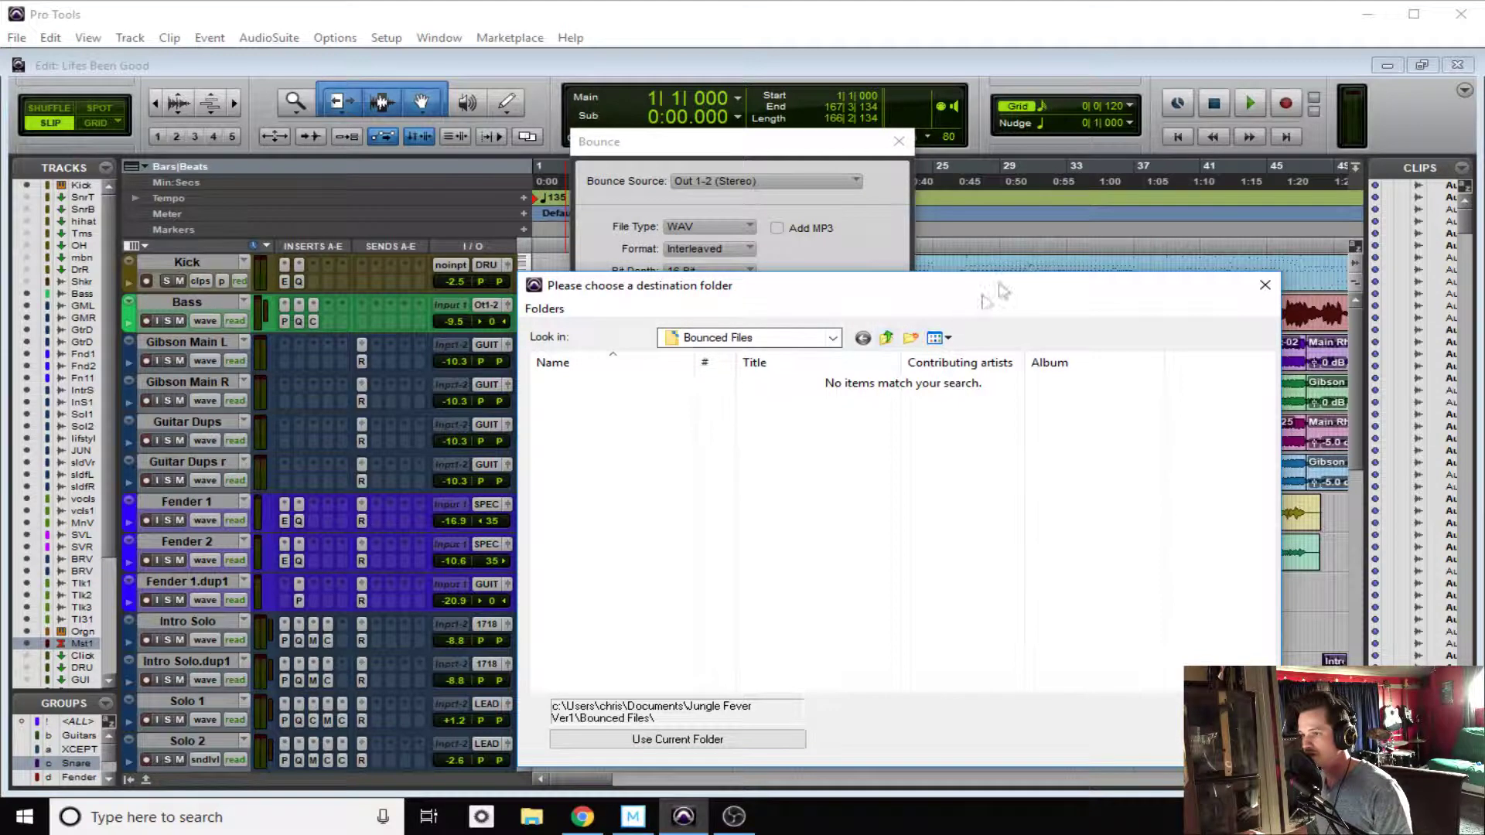
pyautogui.click(1266, 285)
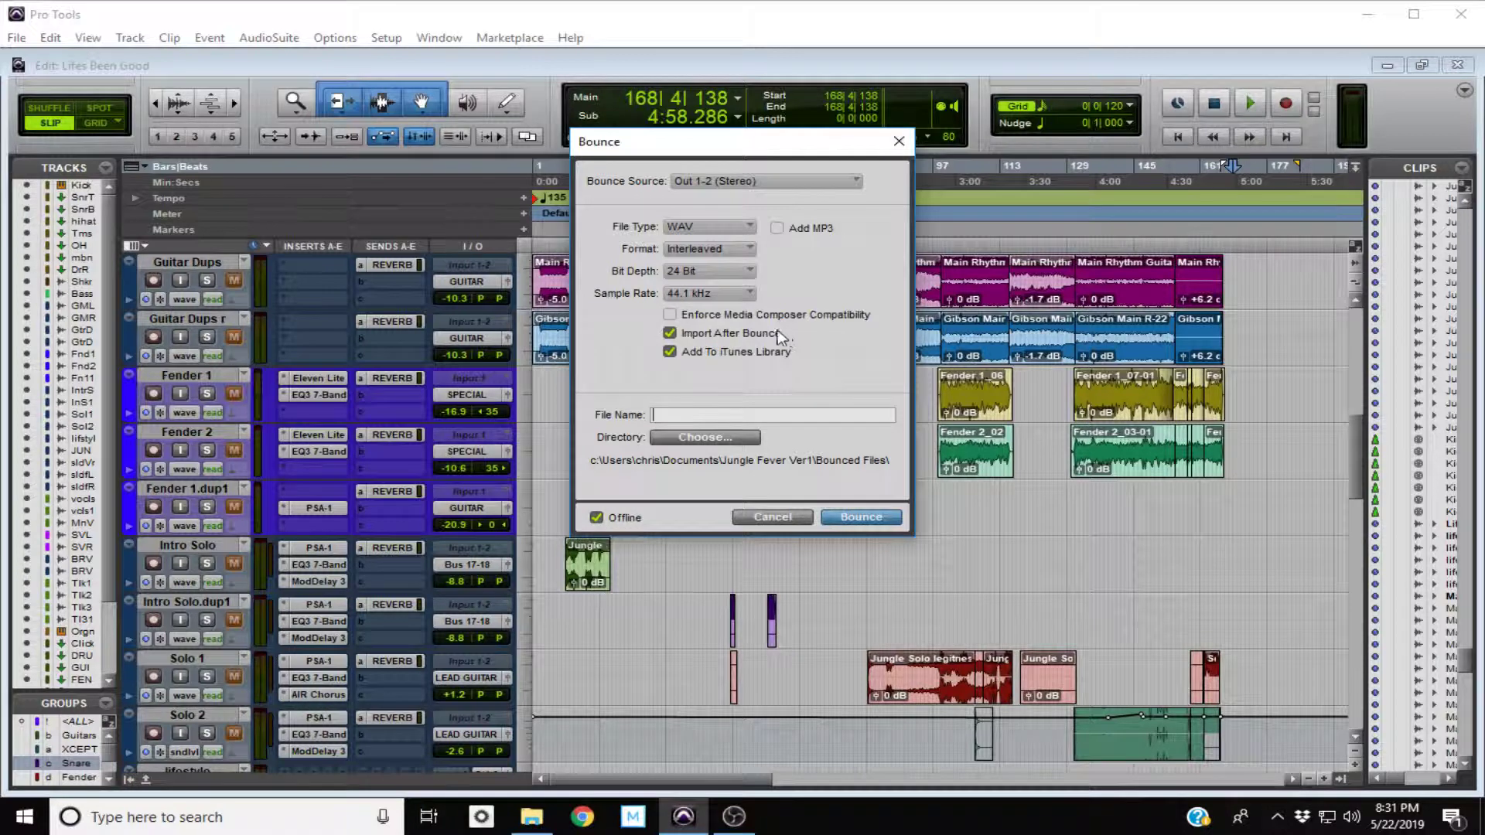
pyautogui.click(668, 333)
pyautogui.click(765, 518)
# - Take the Gibson Main L and Gibson Main R tracks out of solo
pyautogui.scroll(3, 330, 329)
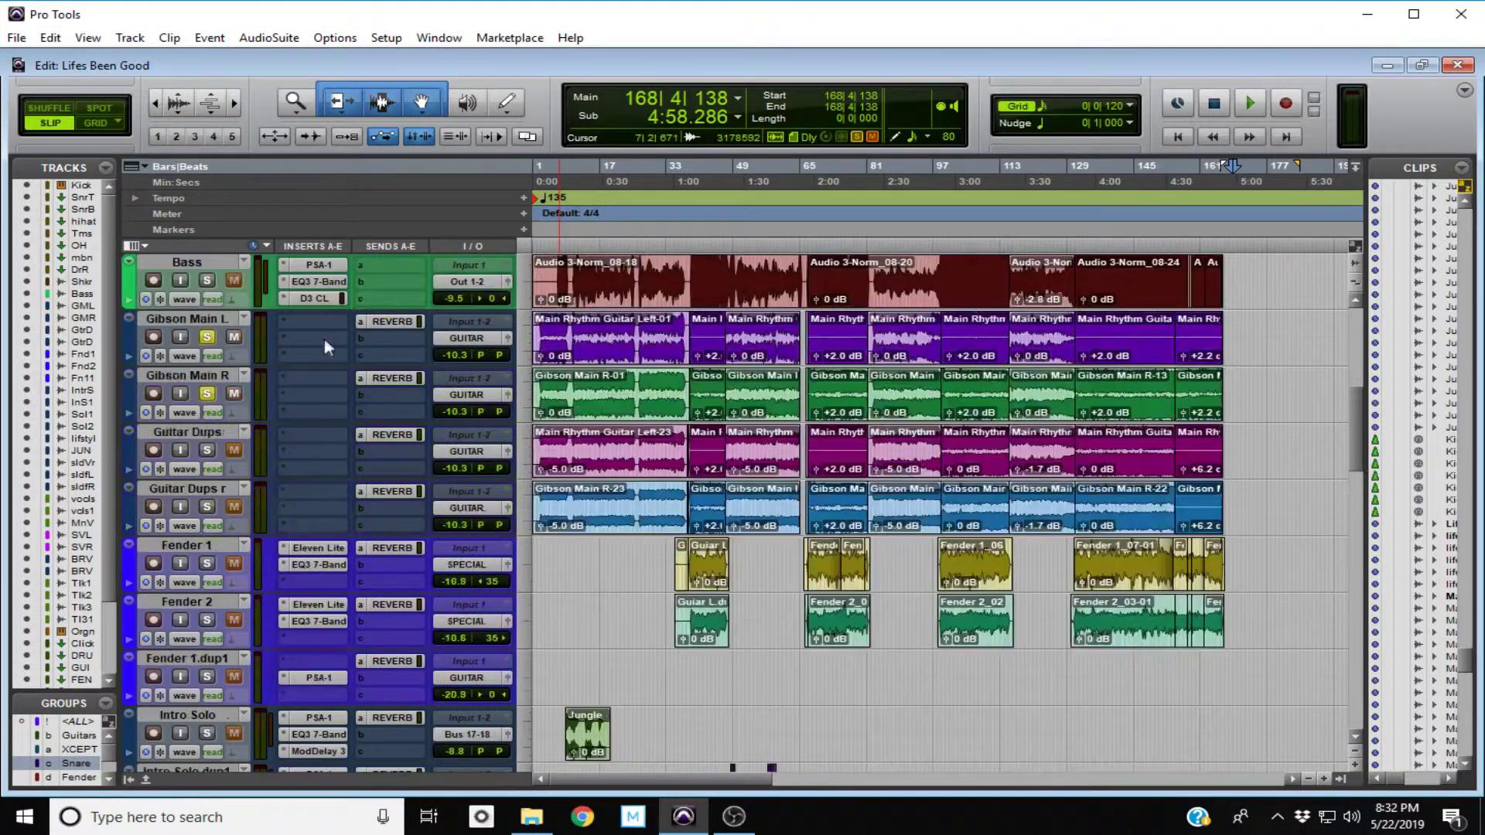
pyautogui.click(207, 337)
pyautogui.click(207, 394)
# - Examine the Gibson, Guitar Dups and Fender tracks that make up the session's rhythm guitars
pyautogui.scroll(-1, 193, 333)
pyautogui.scroll(1, 212, 317)
pyautogui.scroll(-1, 214, 372)
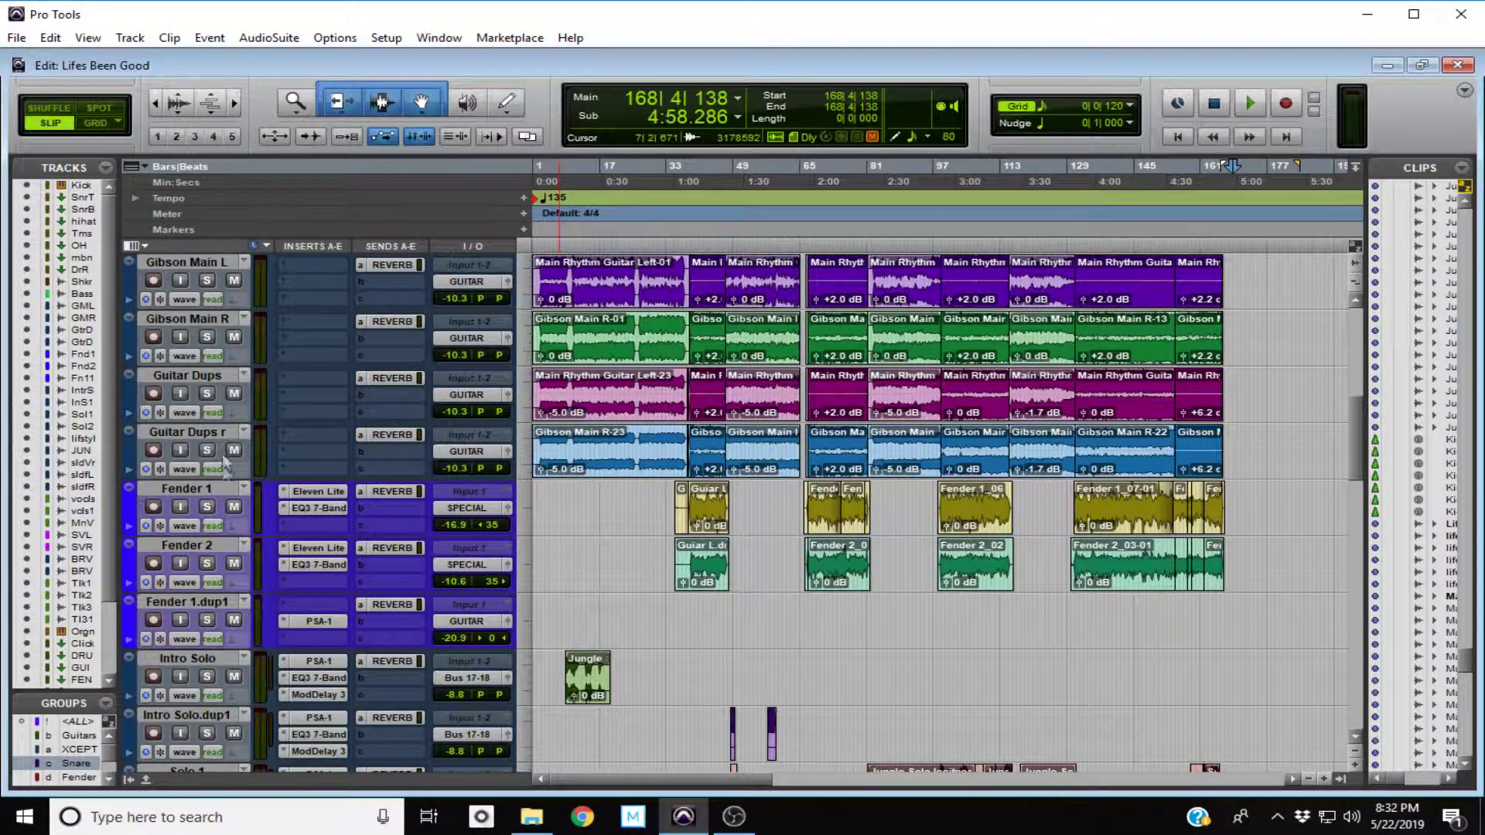
pyautogui.scroll(1, 215, 581)
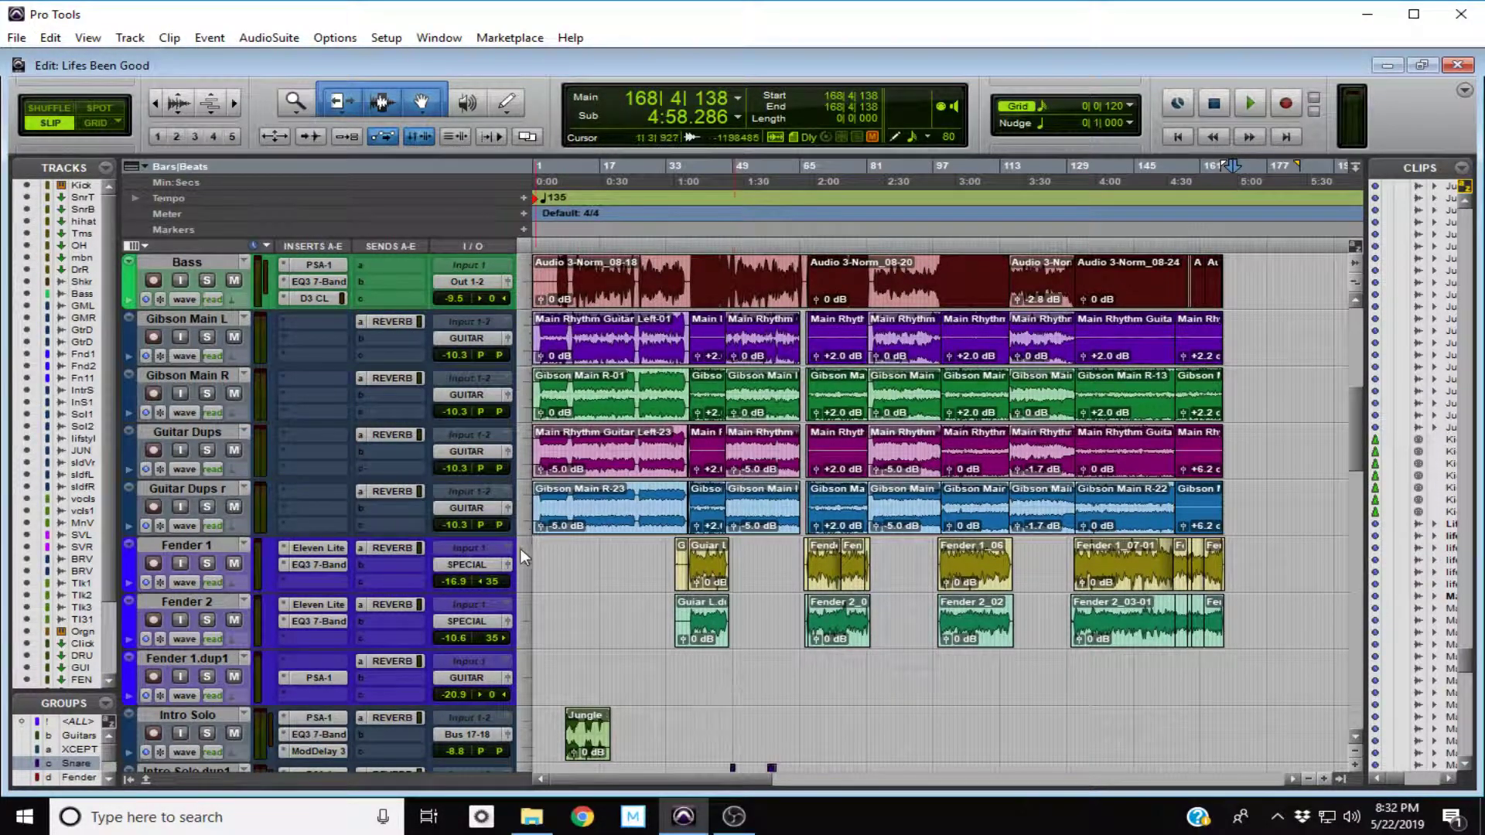
pyautogui.scroll(-3, 529, 564)
pyautogui.scroll(4, 314, 518)
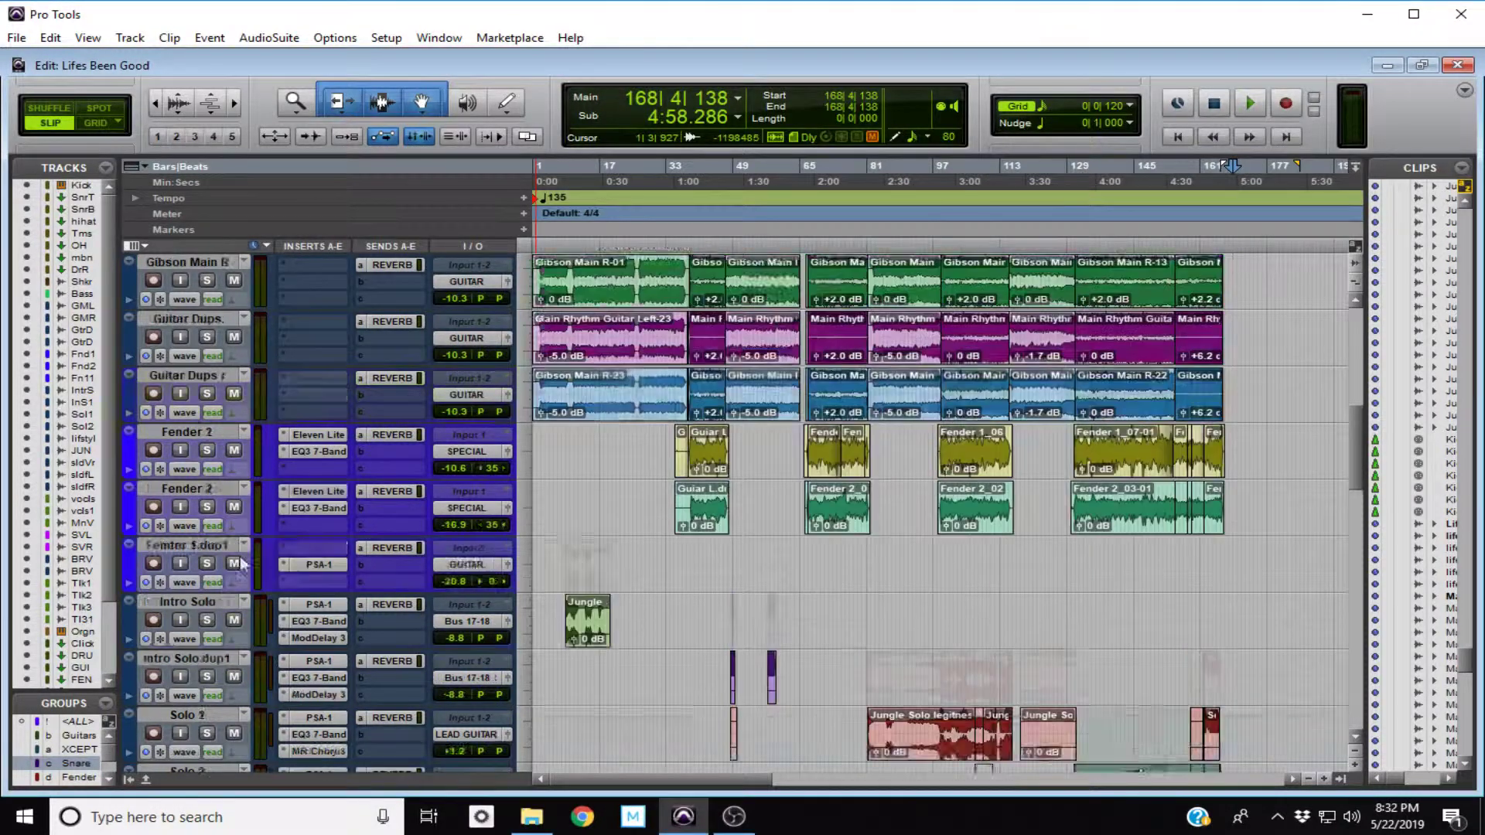
pyautogui.scroll(1, 244, 447)
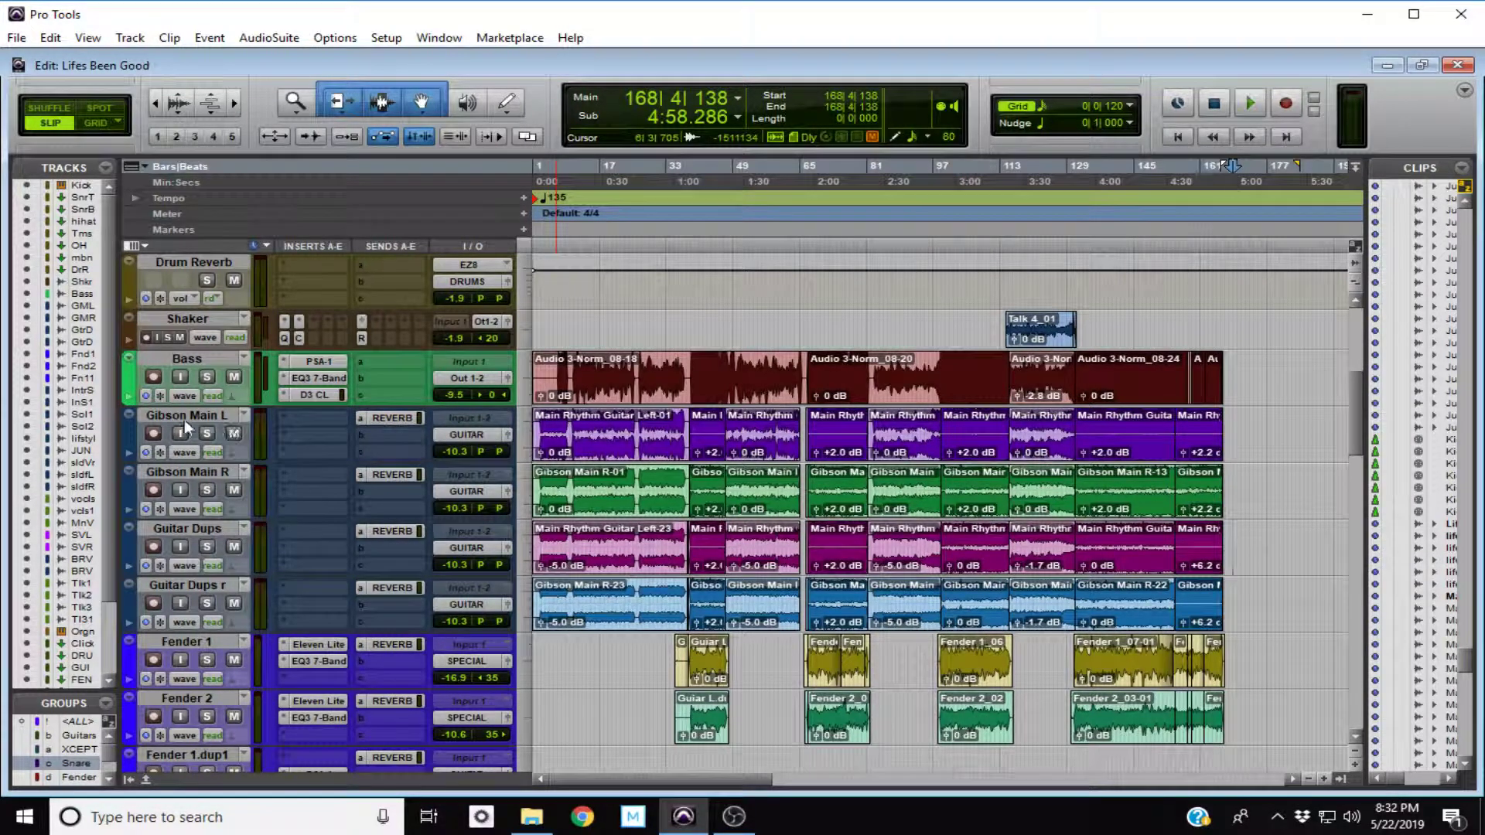
pyautogui.scroll(-2, 177, 419)
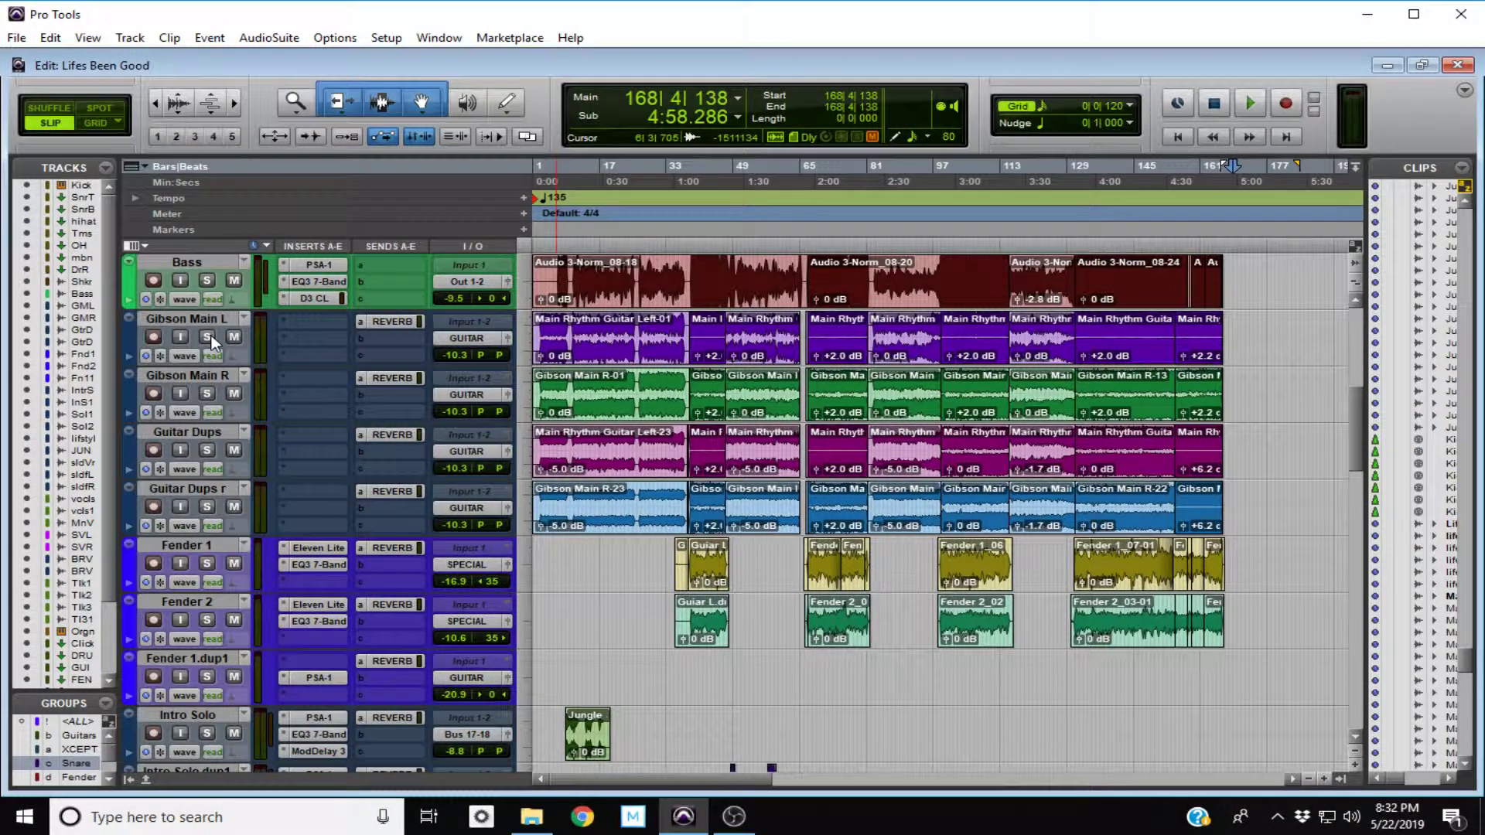
# - Solo all the rhythm guitar tracks from Gibson Main L through Fender 1.dup1
pyautogui.click(207, 338)
pyautogui.click(208, 393)
pyautogui.click(207, 450)
pyautogui.click(205, 566)
pyautogui.click(206, 622)
pyautogui.click(206, 677)
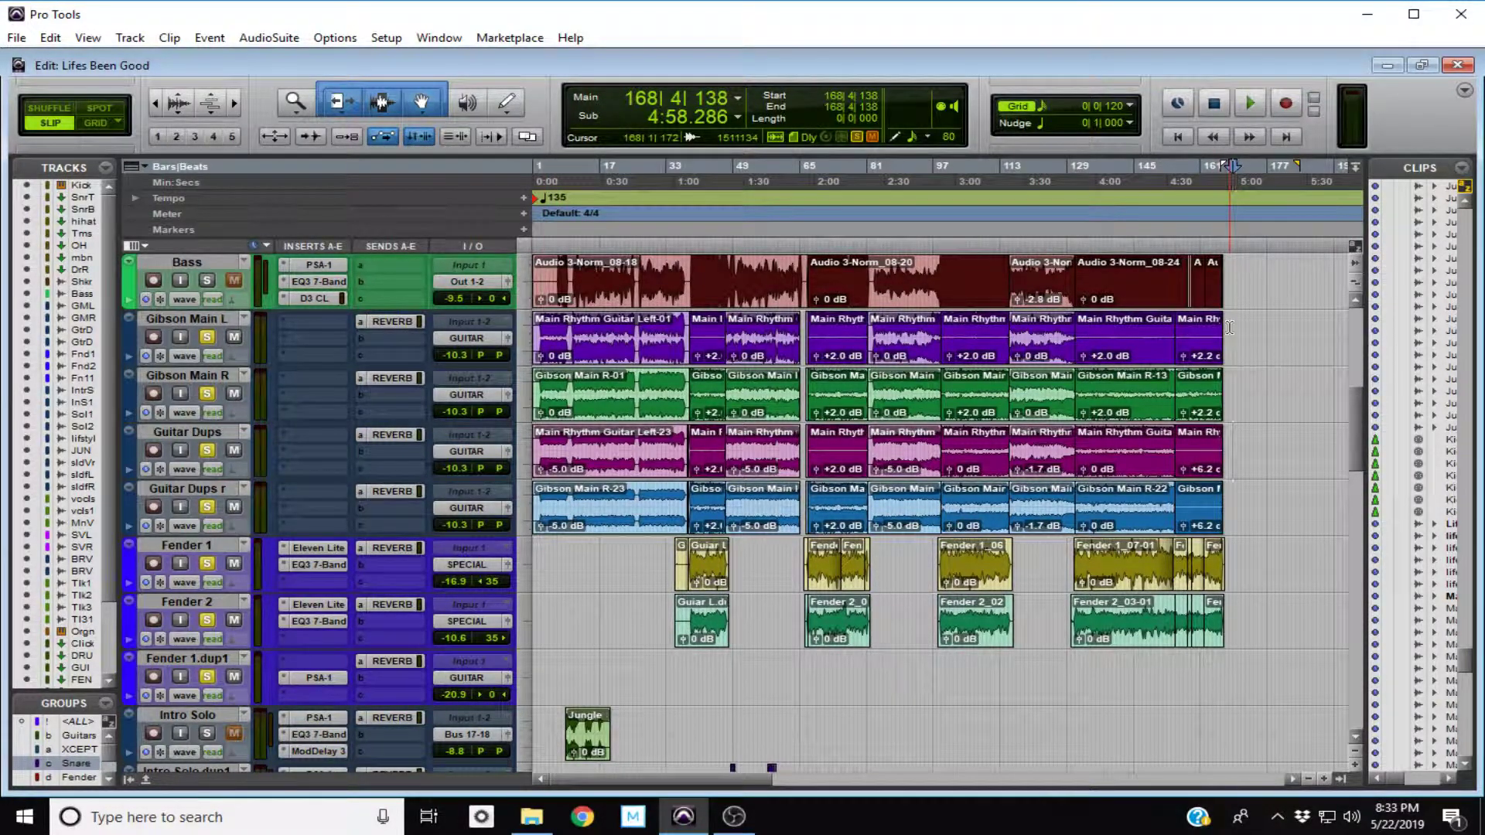
# - Select the soloed guitar tracks from 166|2|160, just after their last notes, back to the session start
pyautogui.hotkey('ctrl', ']')
pyautogui.hotkey('ctrl', ']')
pyautogui.hotkey('ctrl', ']')
pyautogui.hotkey('ctrl', ']')
pyautogui.hotkey('ctrl', ']')
pyautogui.hotkey('ctrl', ']')
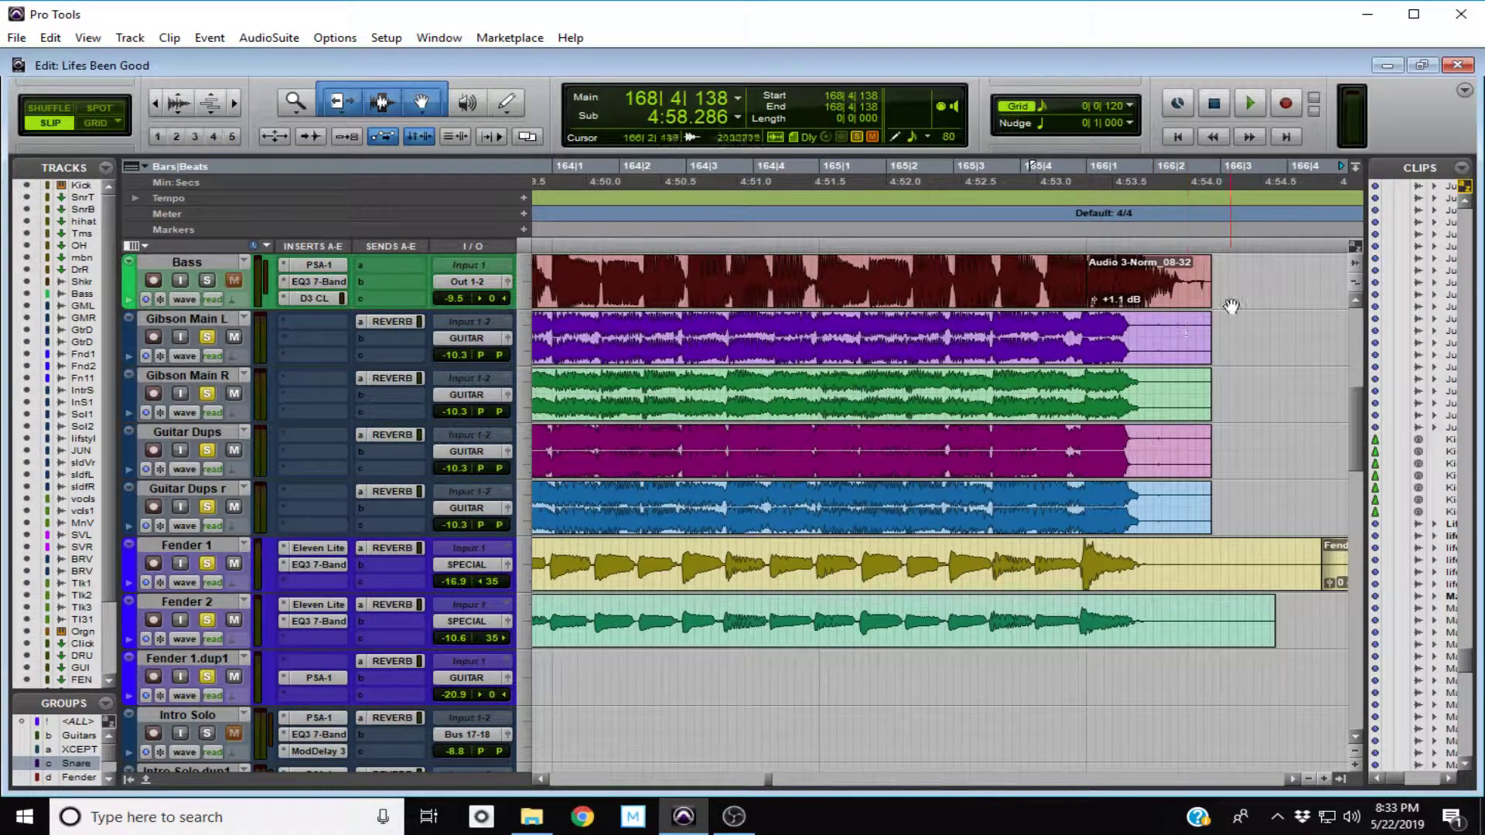
pyautogui.moveTo(1166, 326); pyautogui.dragTo(1165, 698)
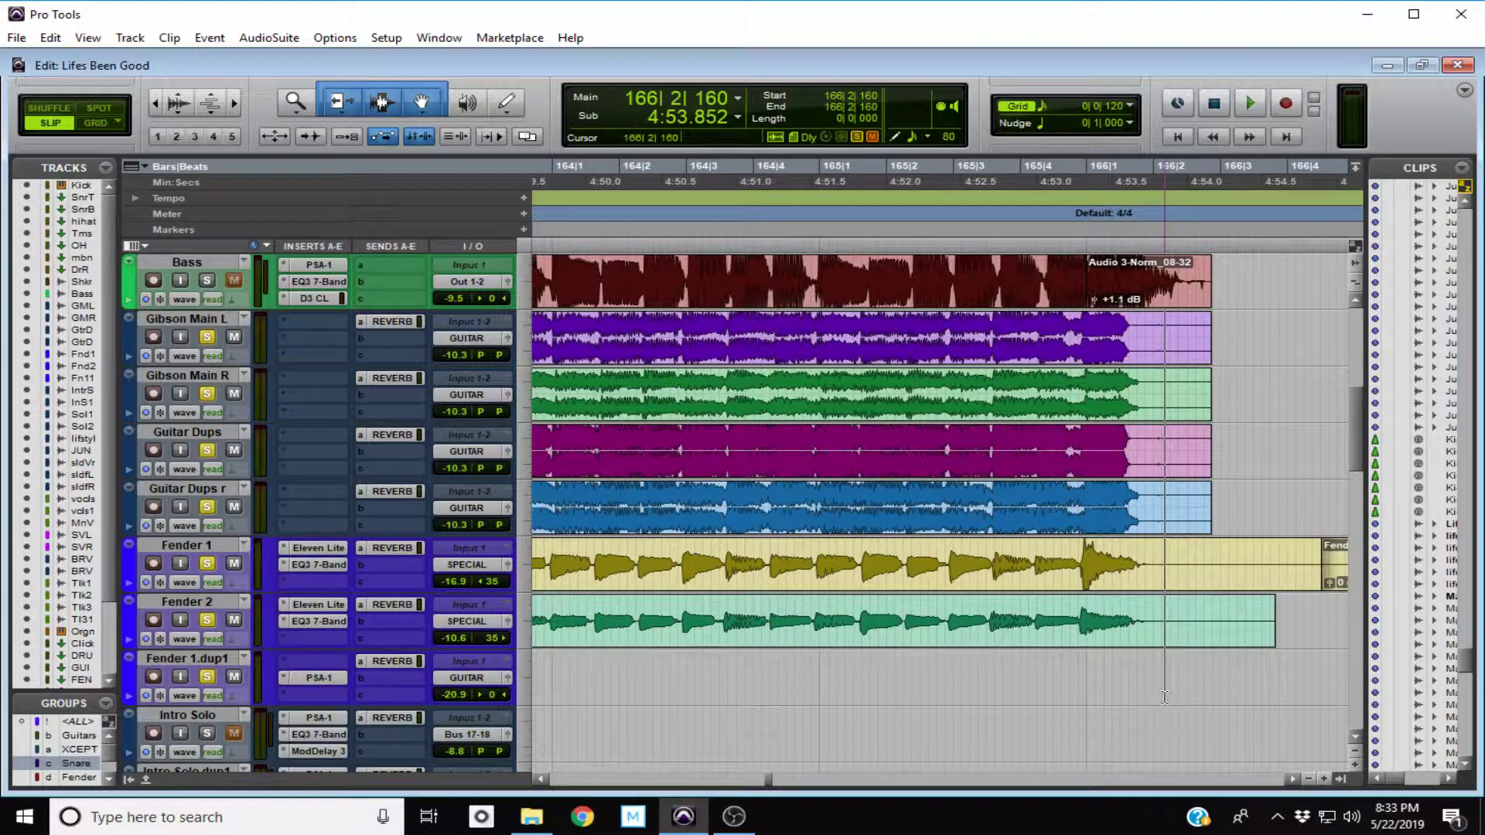
pyautogui.moveTo(1165, 698); pyautogui.dragTo(92, 639)
pyautogui.hotkey('alt', 'f')
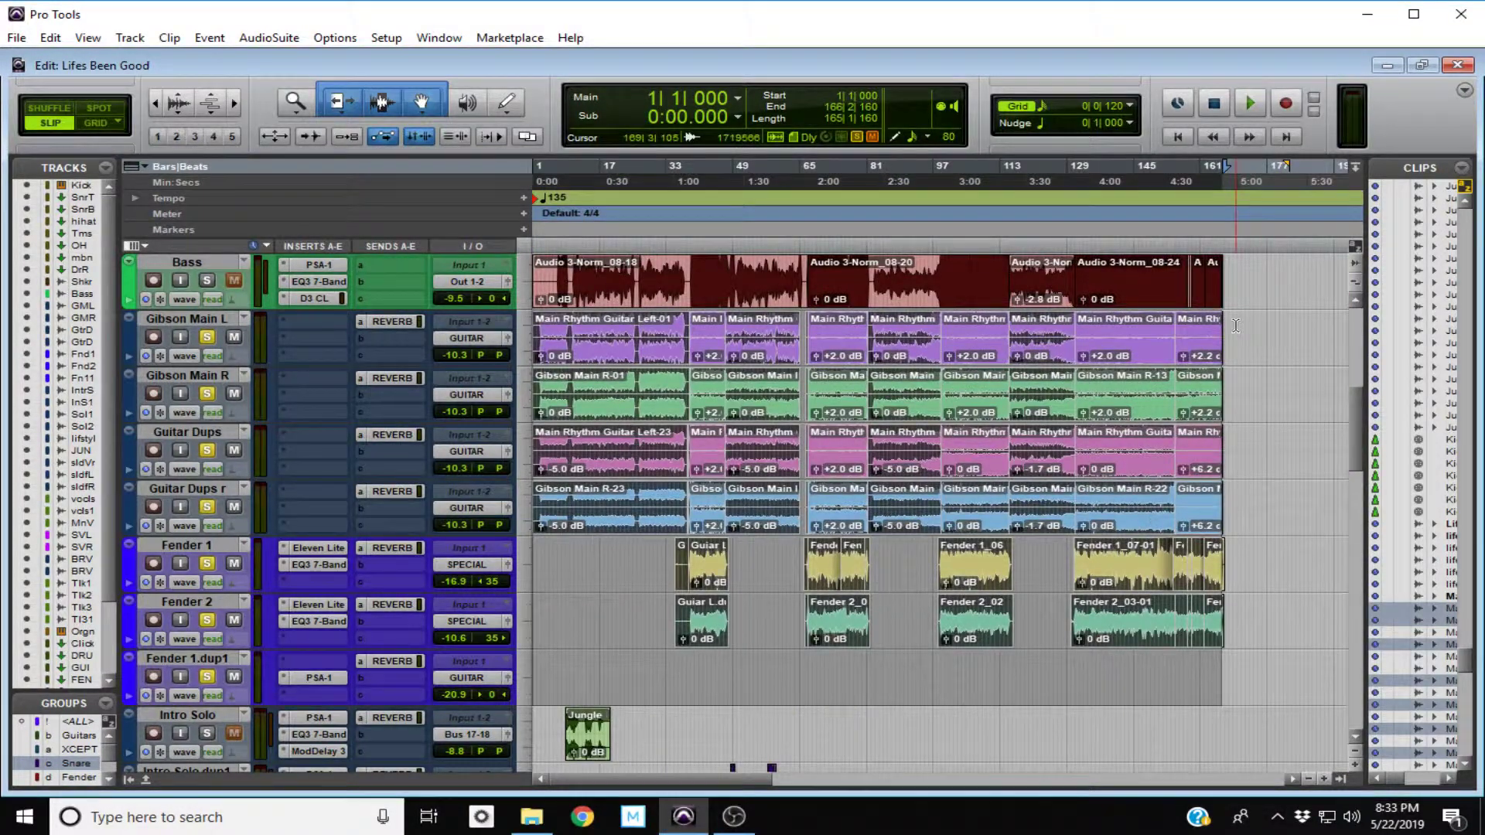
pyautogui.click(1236, 325)
pyautogui.hotkey('ctrl', ']')
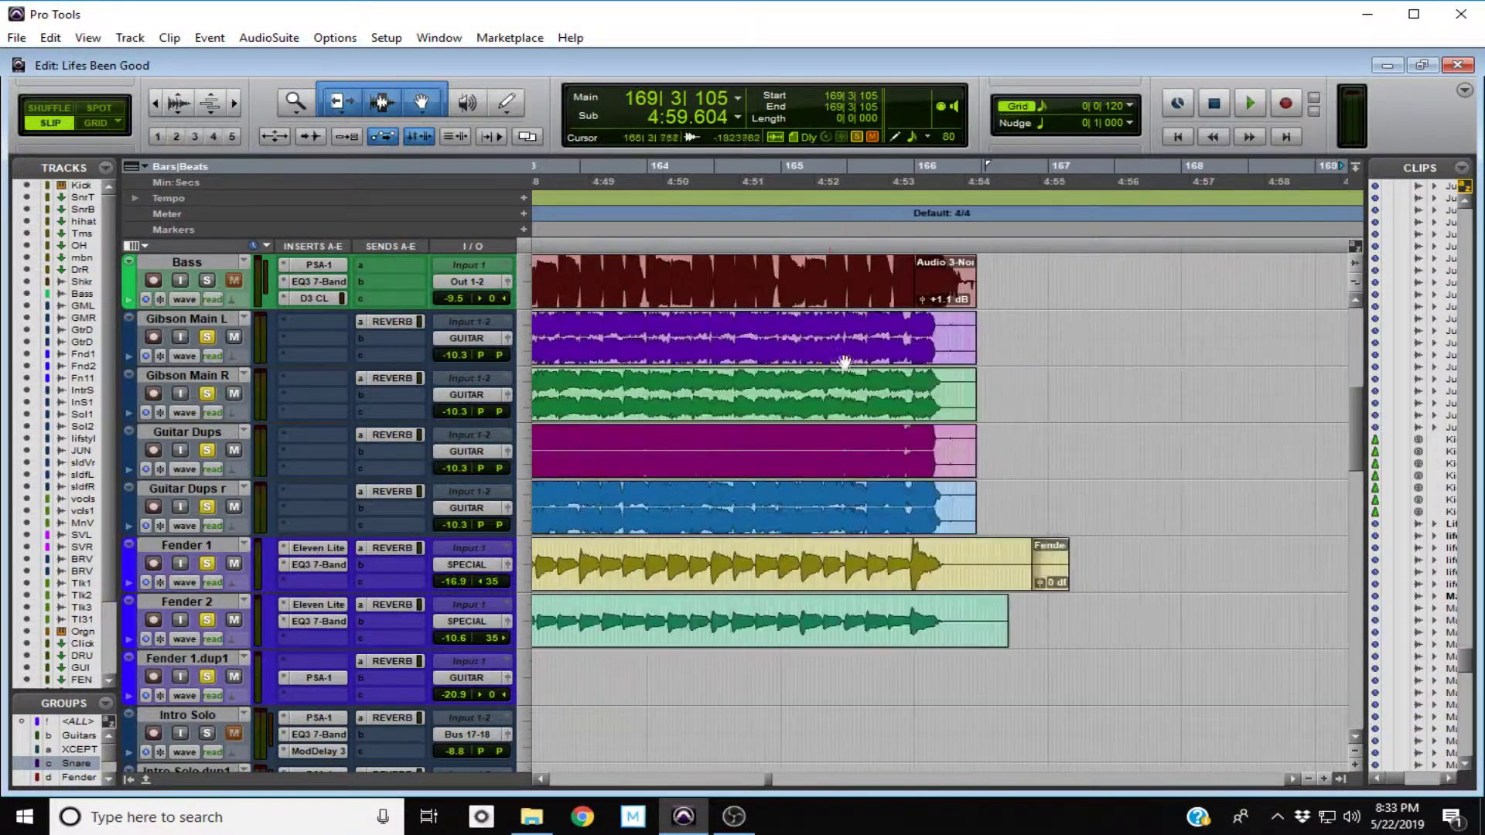
pyautogui.moveTo(952, 328); pyautogui.dragTo(679, 673)
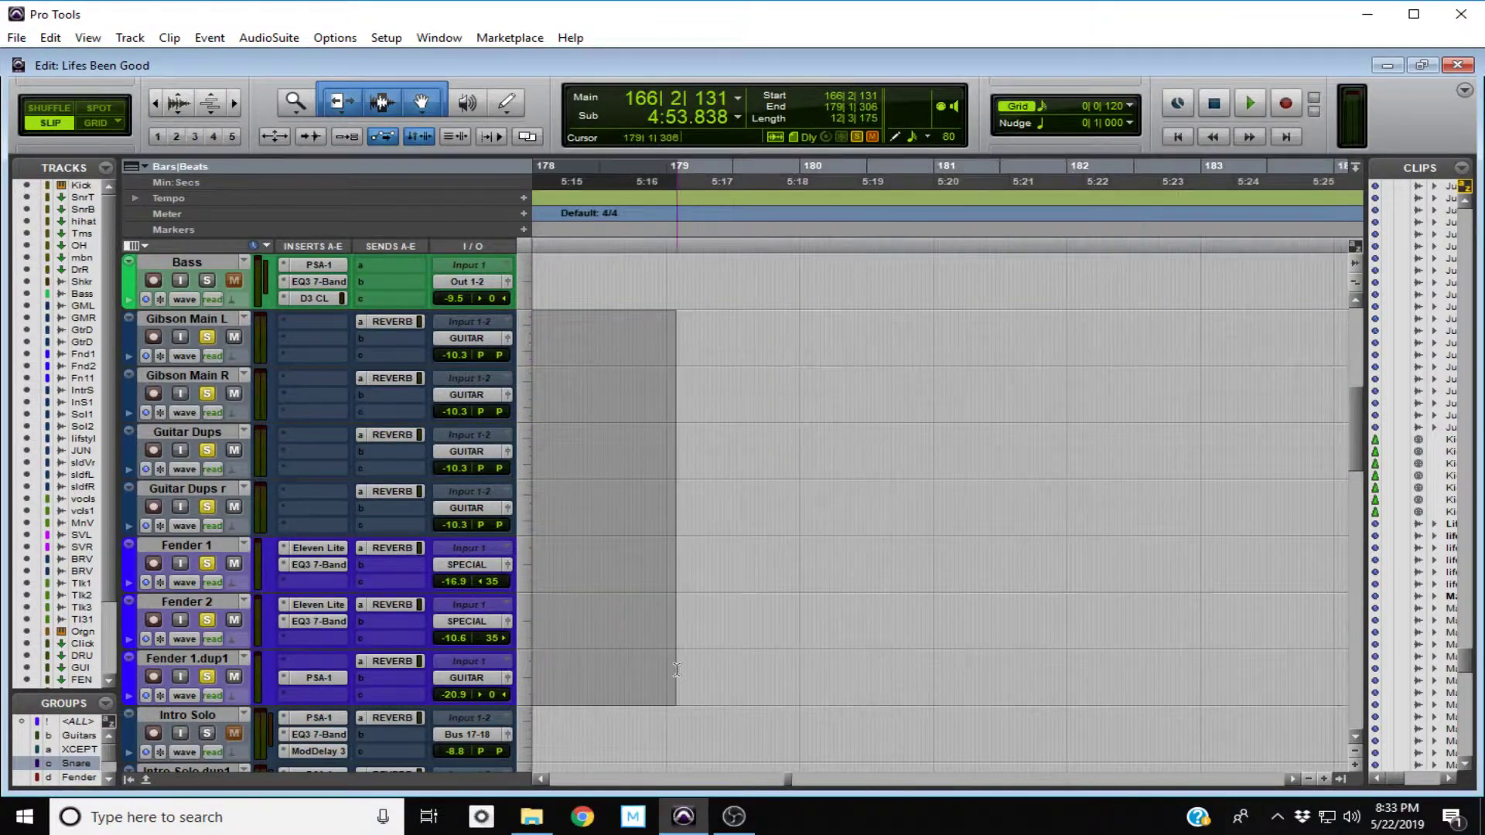
# - Select the soloed guitar tracks from the session start to about 166|4|939, past the end of their clips
pyautogui.hotkey('ctrl', '[')
pyautogui.hotkey('ctrl', '[')
pyautogui.hotkey('ctrl', '[')
pyautogui.moveTo(704, 313); pyautogui.dragTo(686, 698)
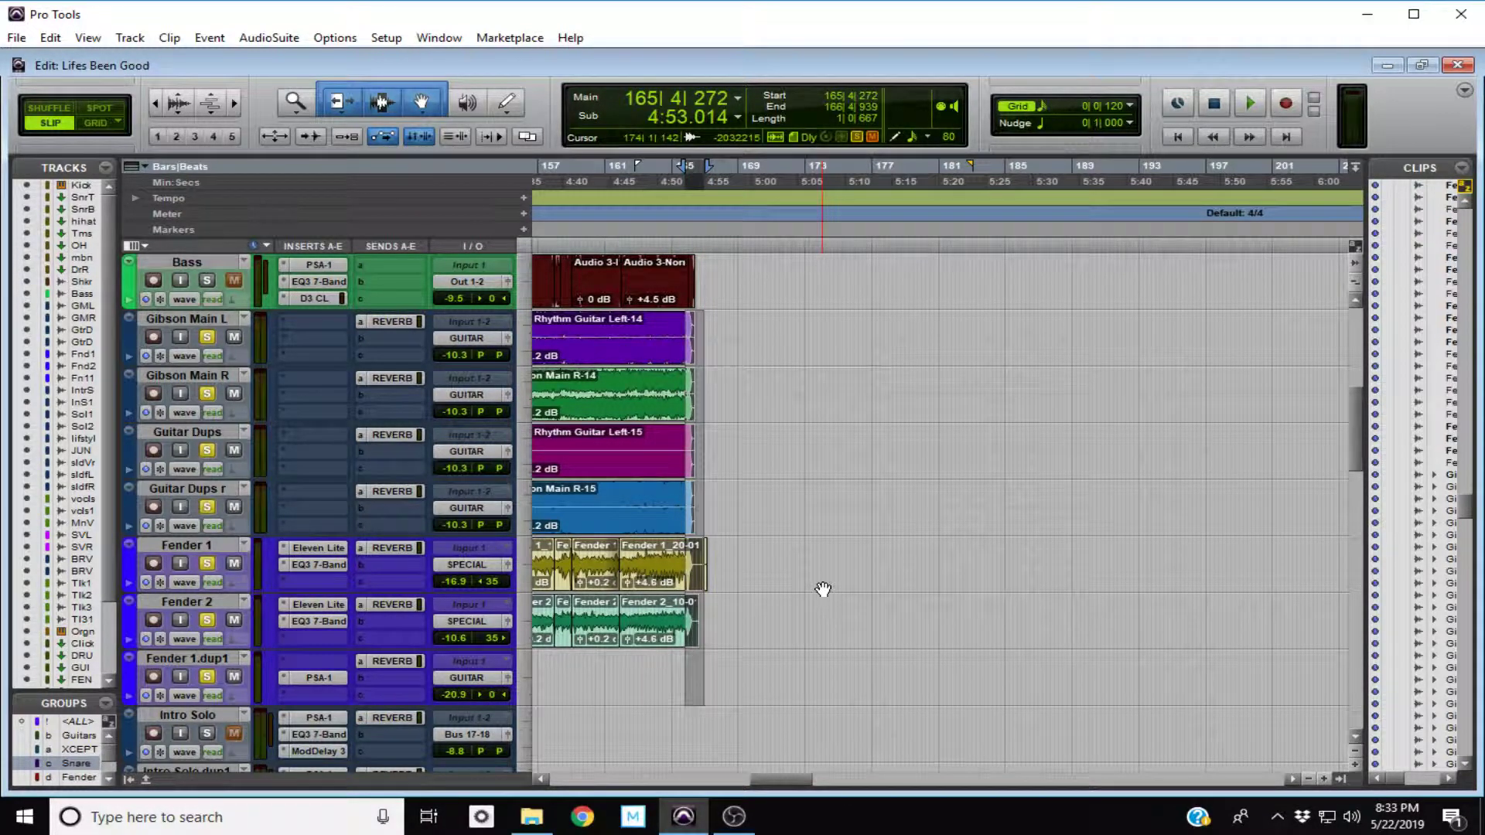
pyautogui.hotkey('shift', 'Return')
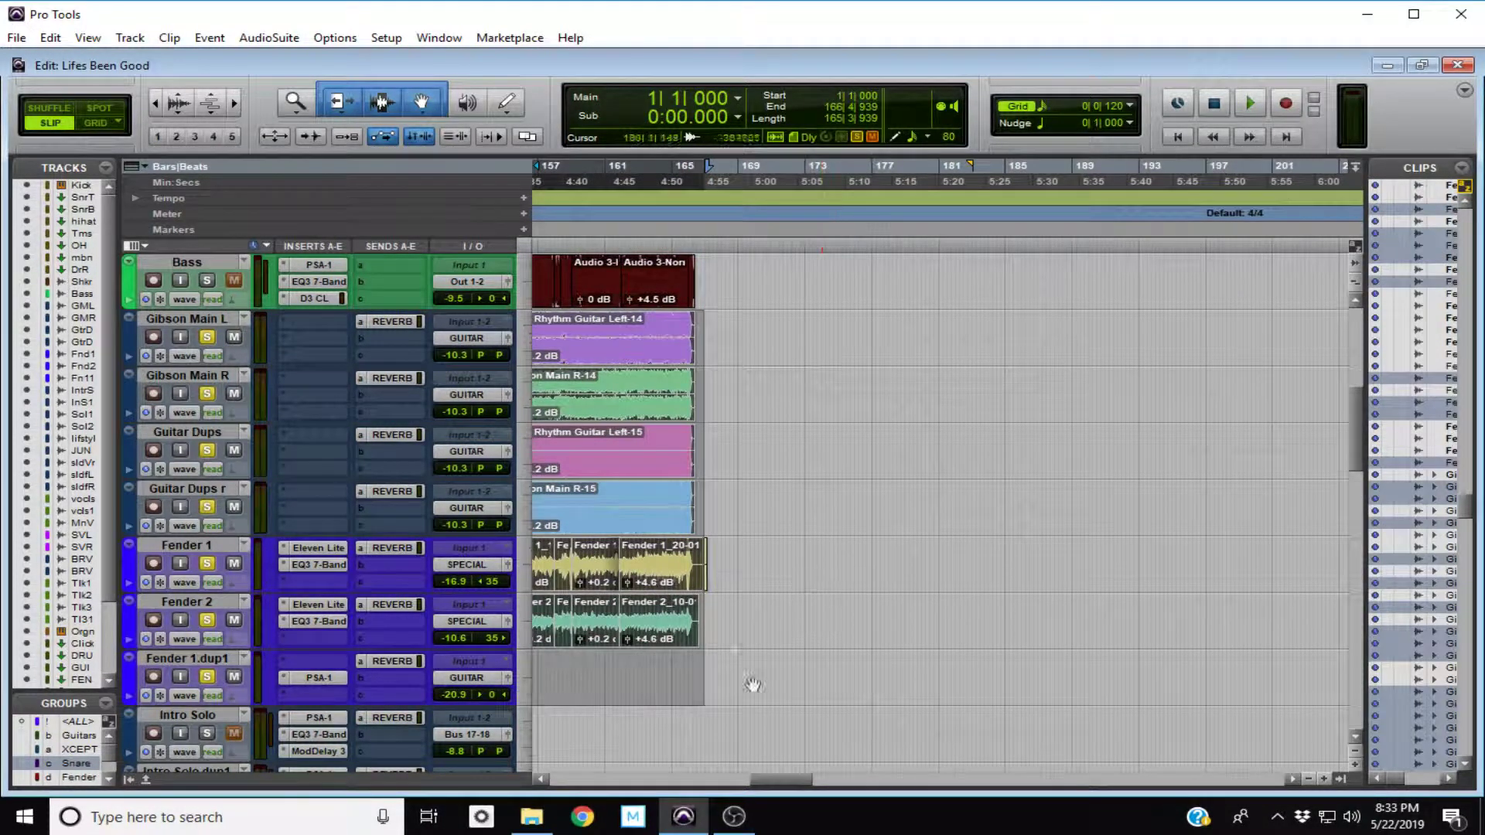
pyautogui.moveTo(784, 782); pyautogui.dragTo(526, 791)
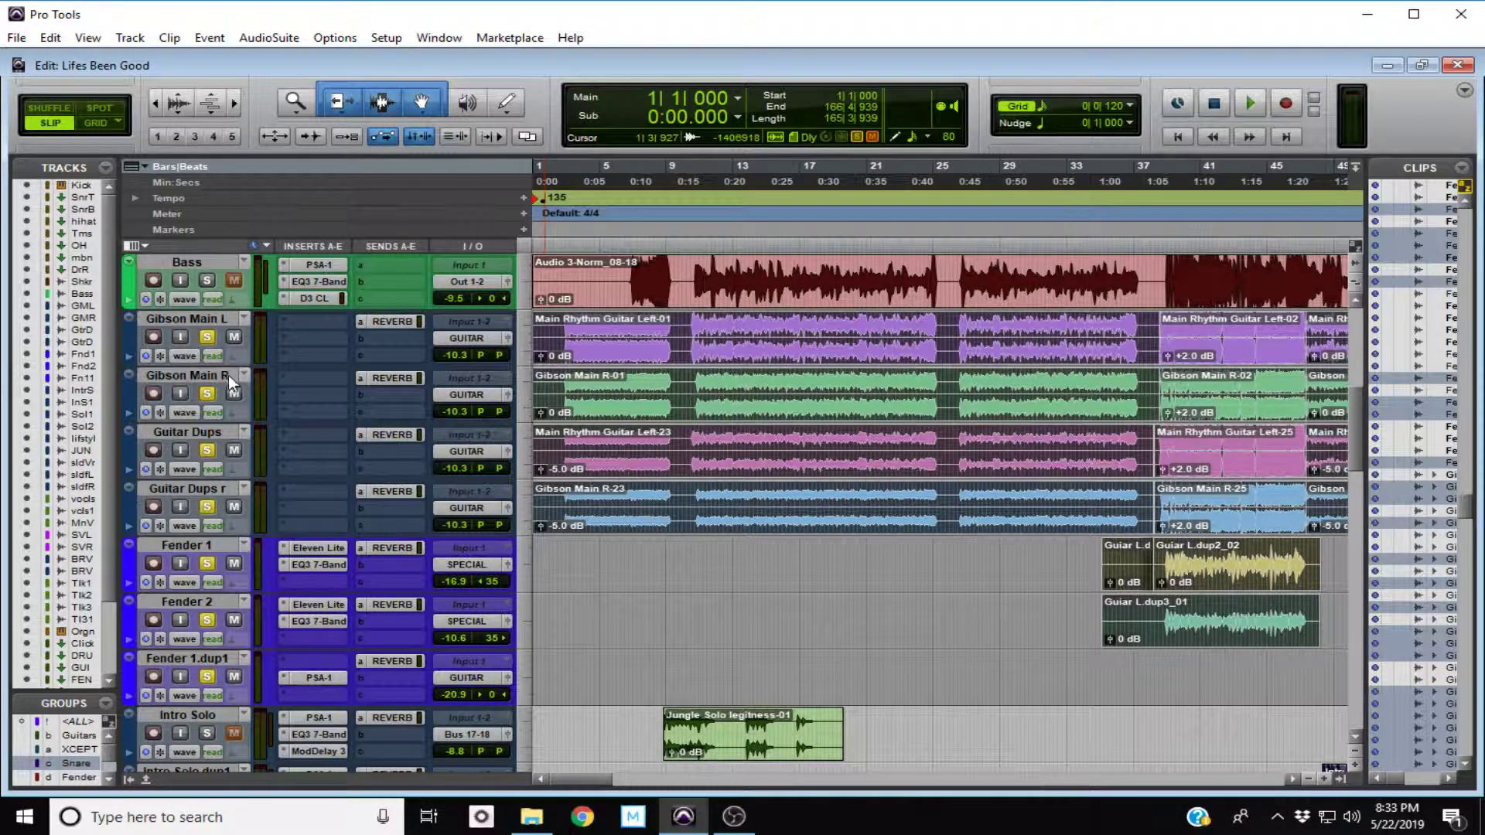
pyautogui.press('r')
pyautogui.press('r')
pyautogui.press('r')
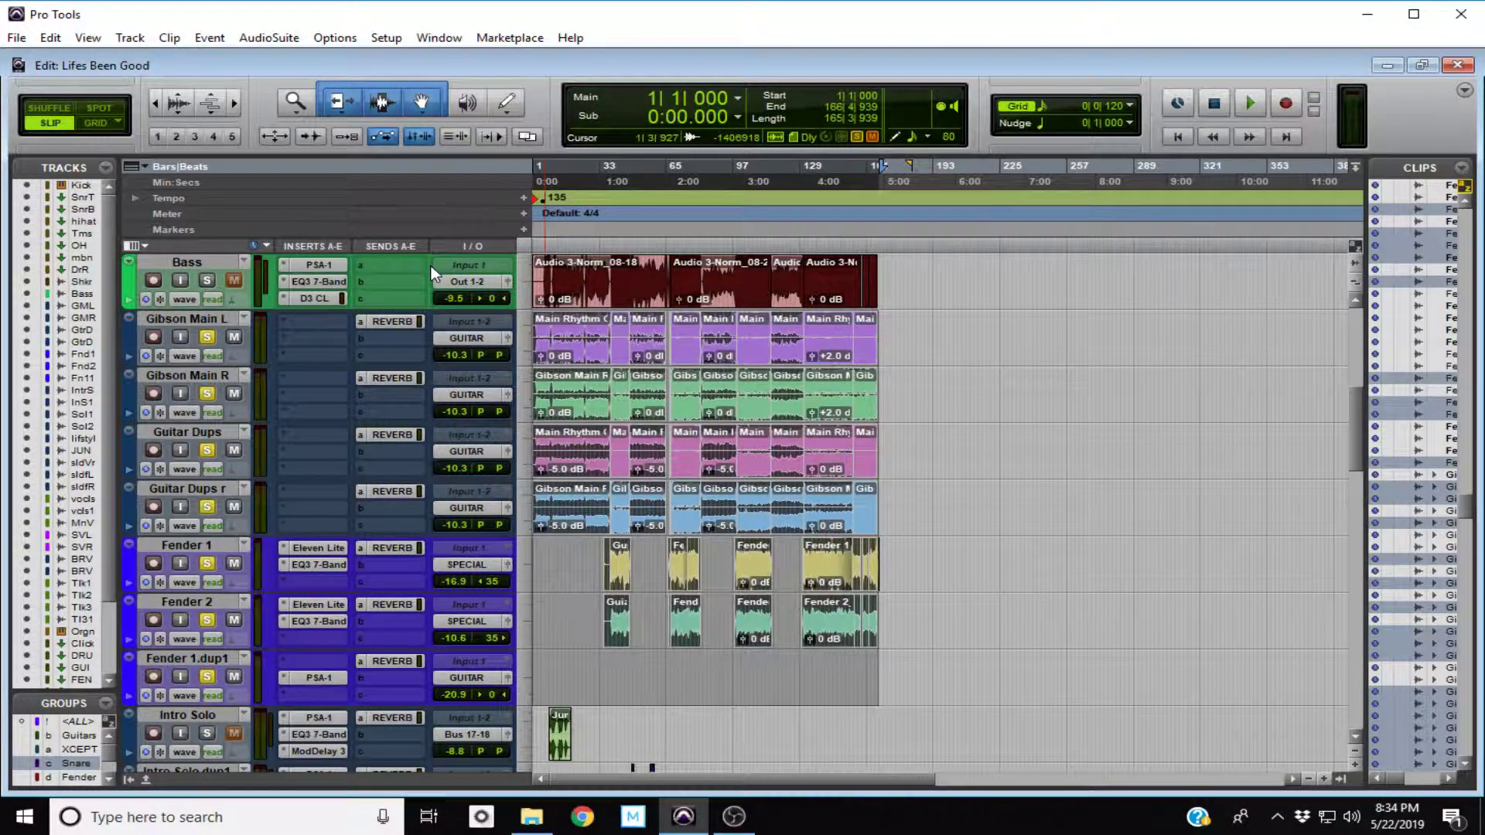
# - Bounce the soloed guitars offline from Out 1-2 as a 24-bit, 44.1 kHz interleaved WAV named Guitars, with import after bounce enabled
pyautogui.hotkey('ctrl', 'alt', 'b')
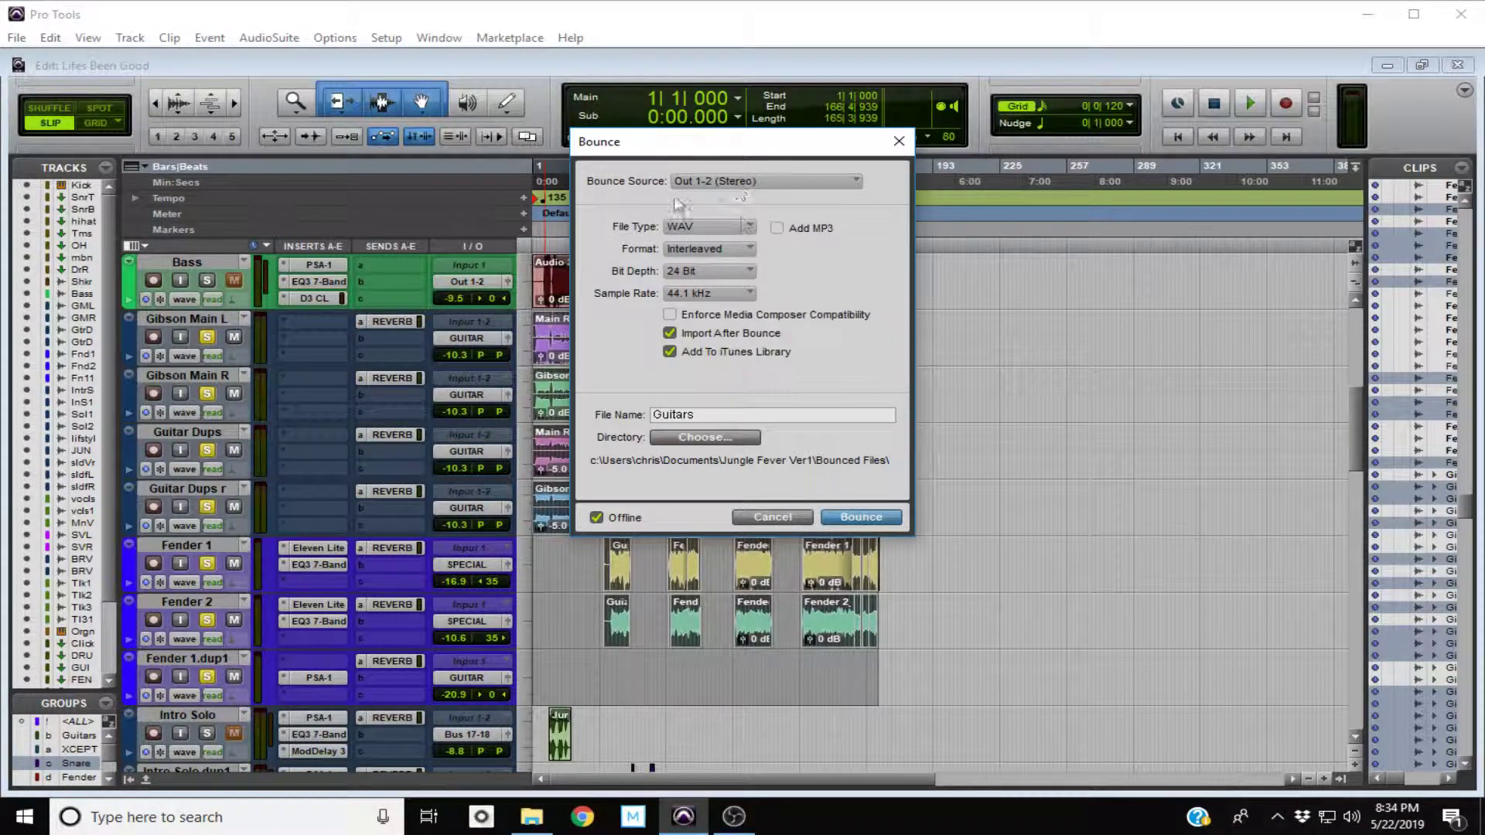
pyautogui.click(899, 140)
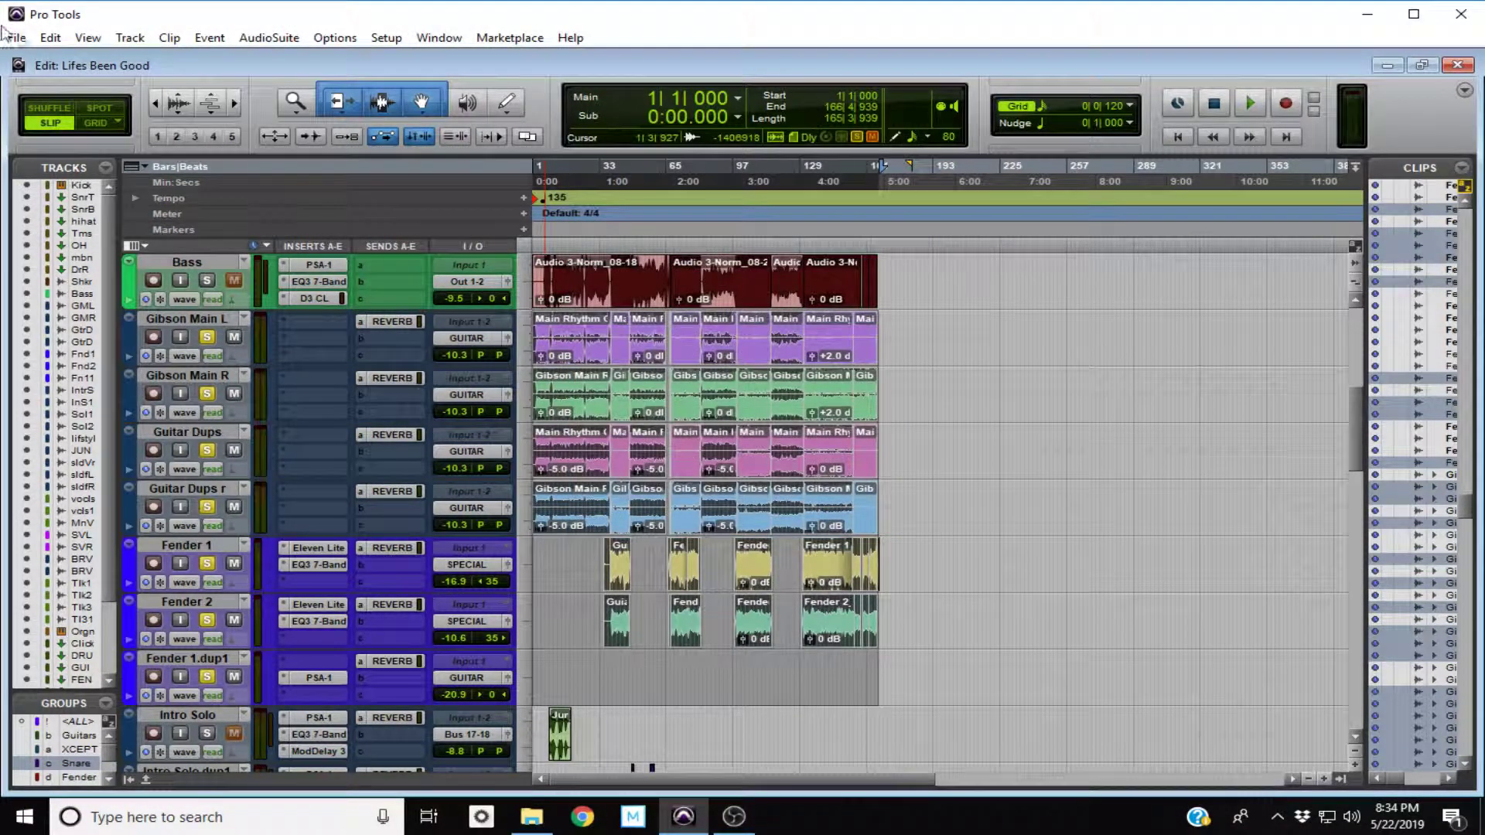
pyautogui.click(17, 37)
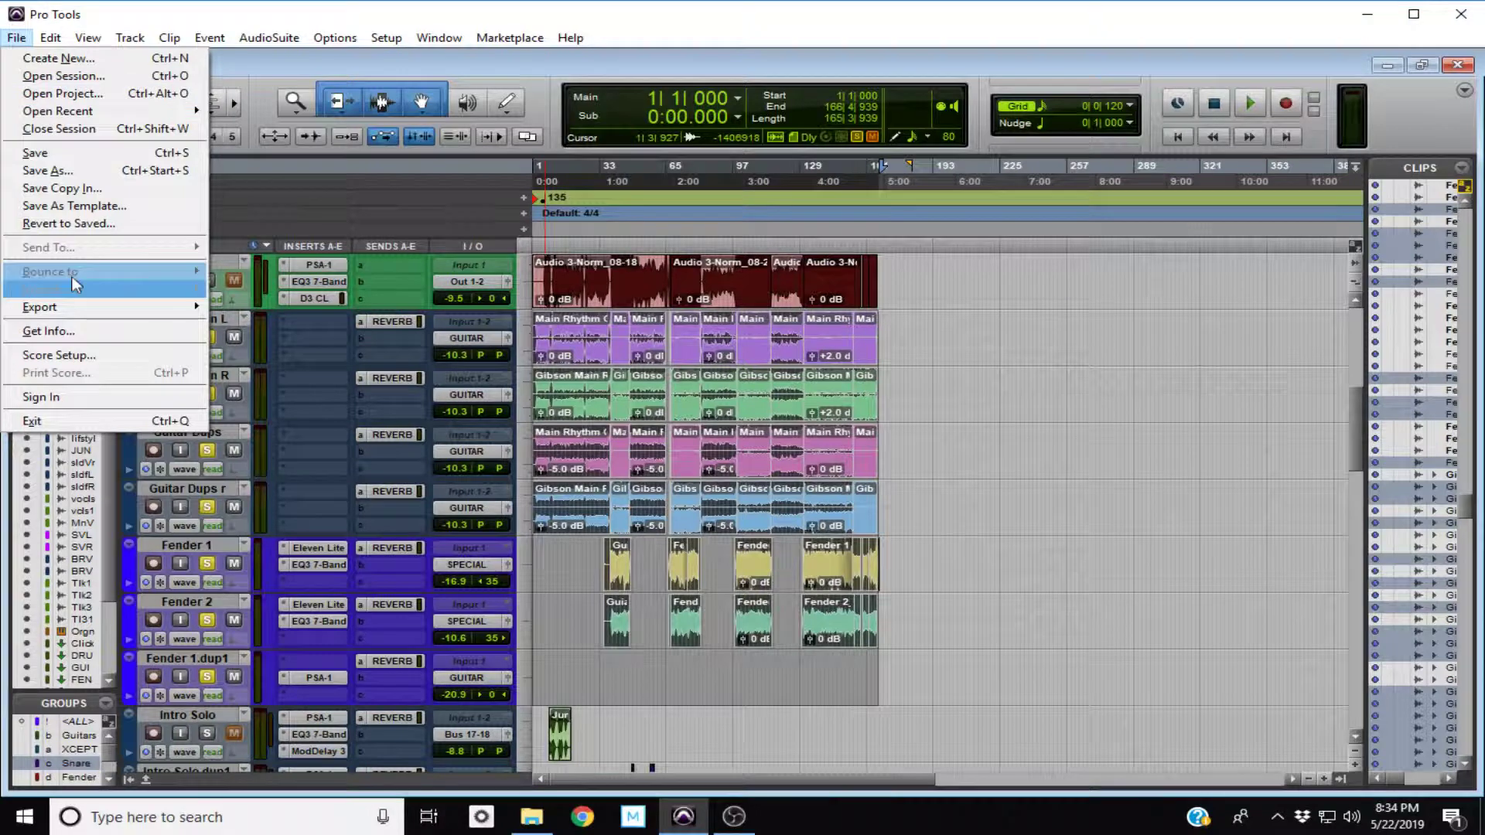
pyautogui.moveTo(74, 272)
pyautogui.click(232, 272)
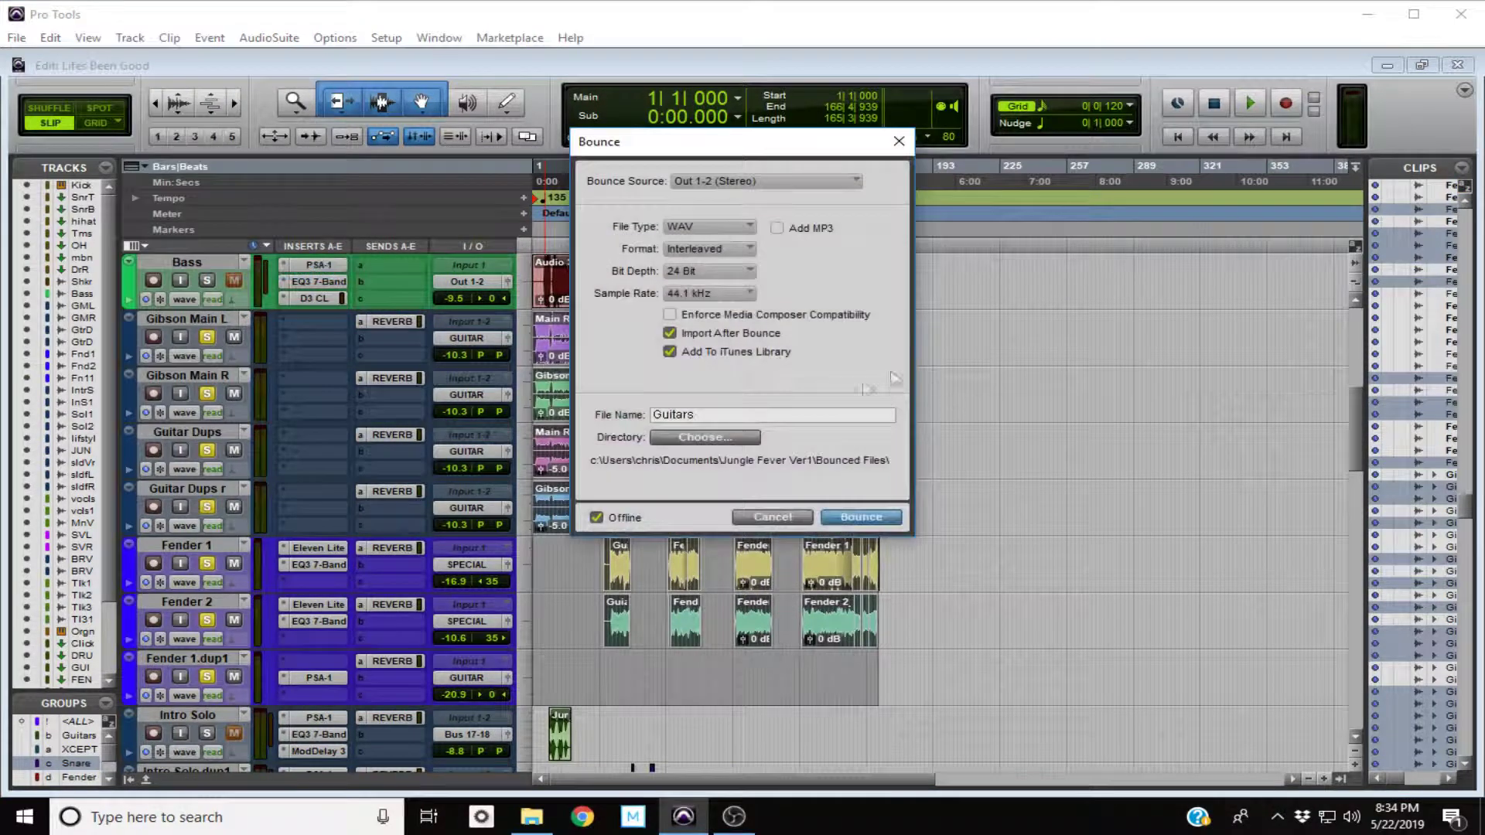
pyautogui.doubleClick(706, 419)
pyautogui.press('BackSpace')
pyautogui.click(861, 517)
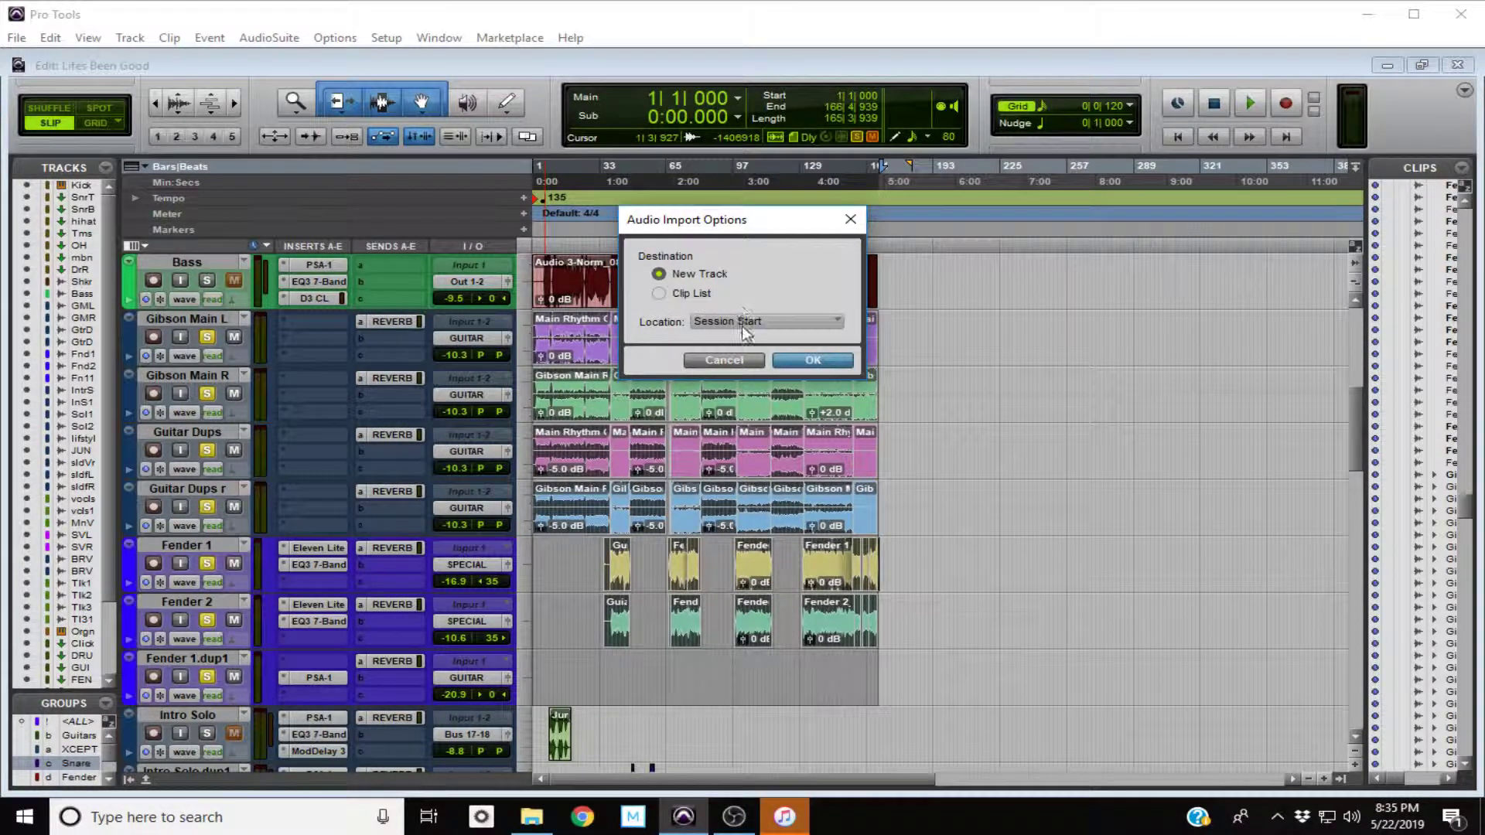
# - Import the bounced Guitars file to a new track at the session start and move that track directly above Talk 1
pyautogui.click(809, 361)
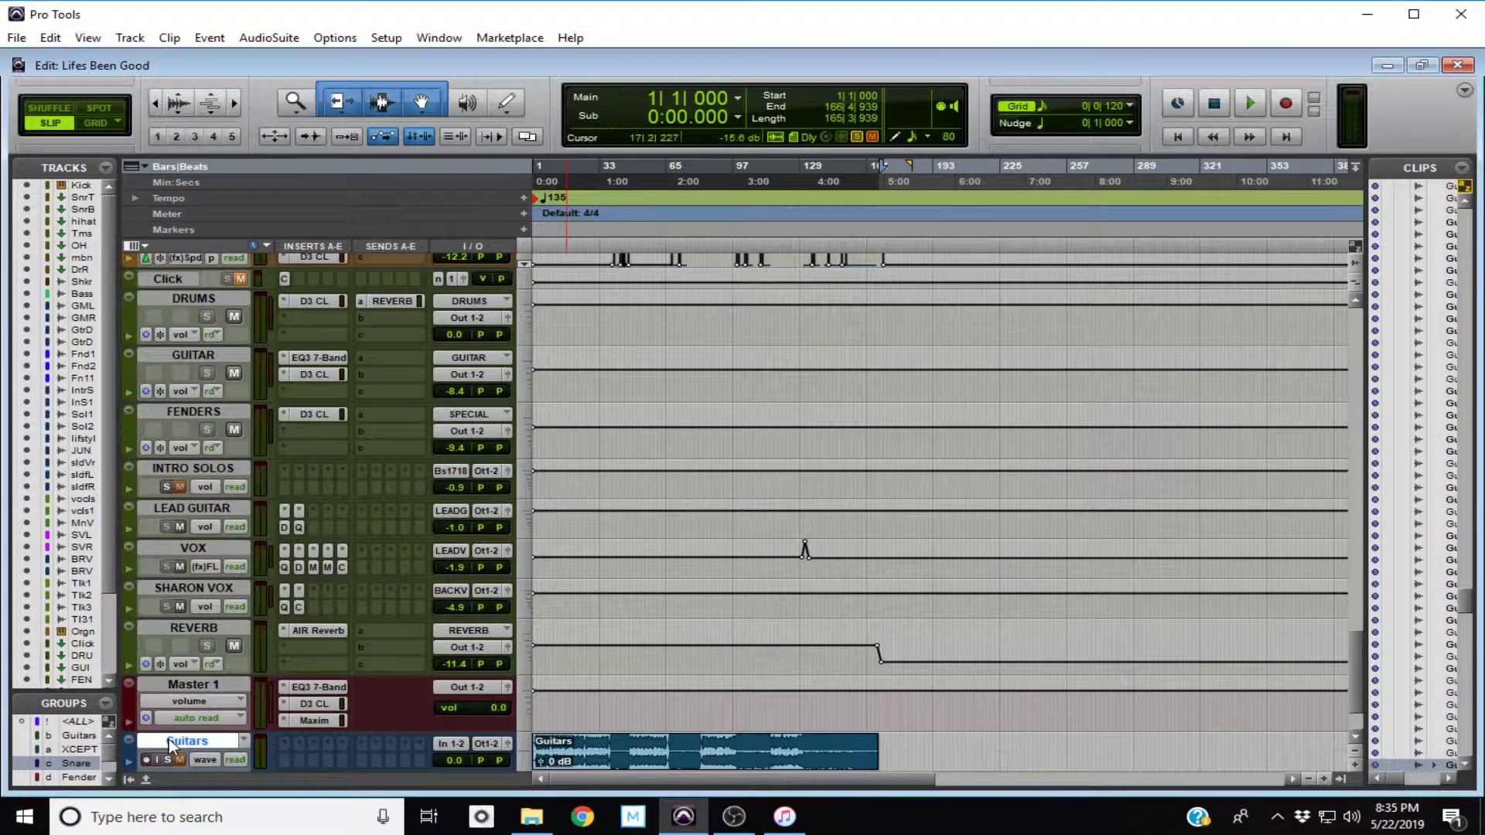
pyautogui.moveTo(171, 744); pyautogui.dragTo(176, 456)
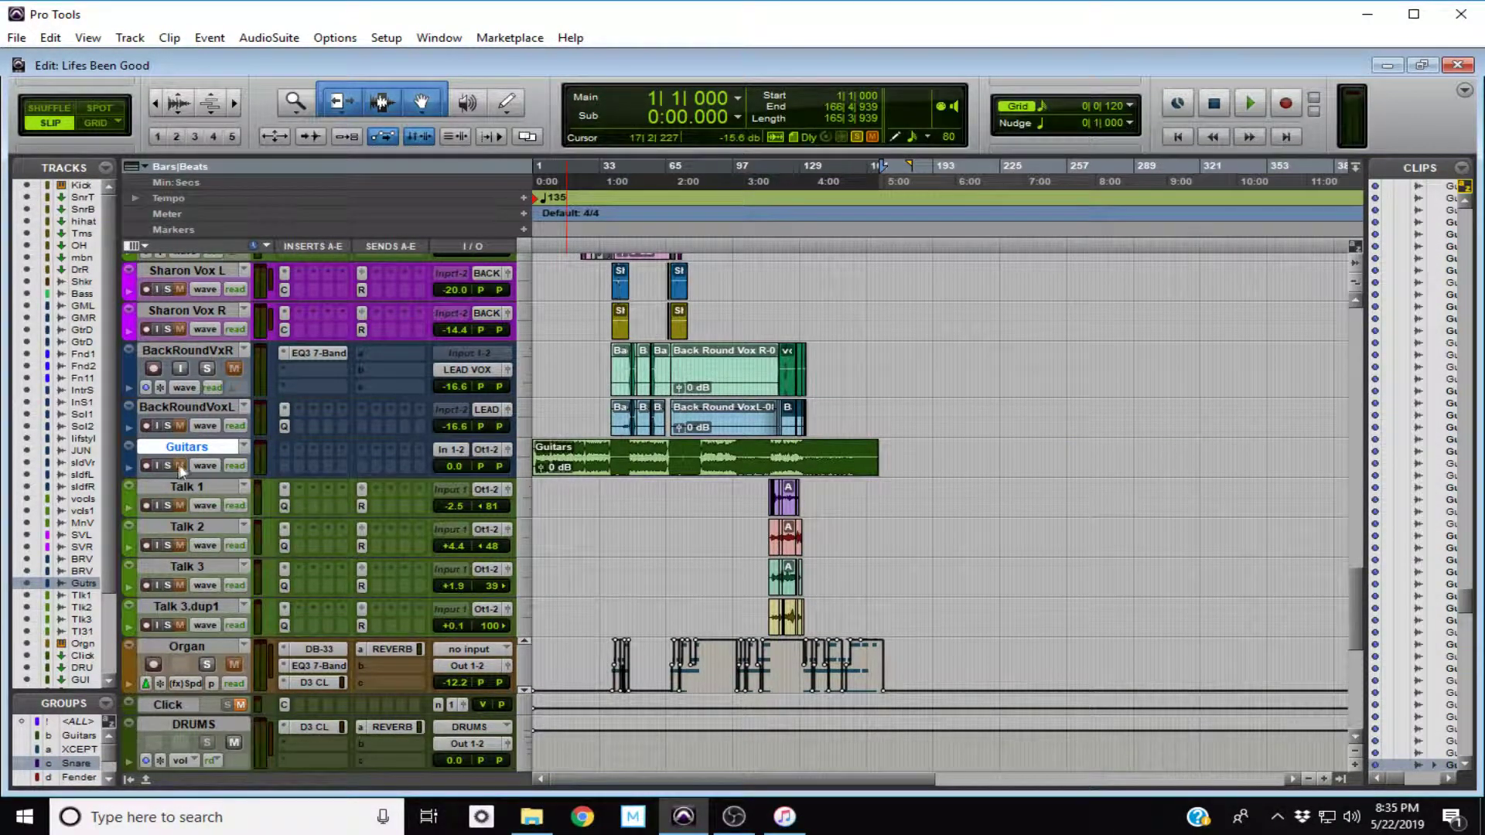
# - Play the original soloed guitar tracks from 41|2|821 to hear how they sound together, then stop playback
pyautogui.scroll(8, 231, 453)
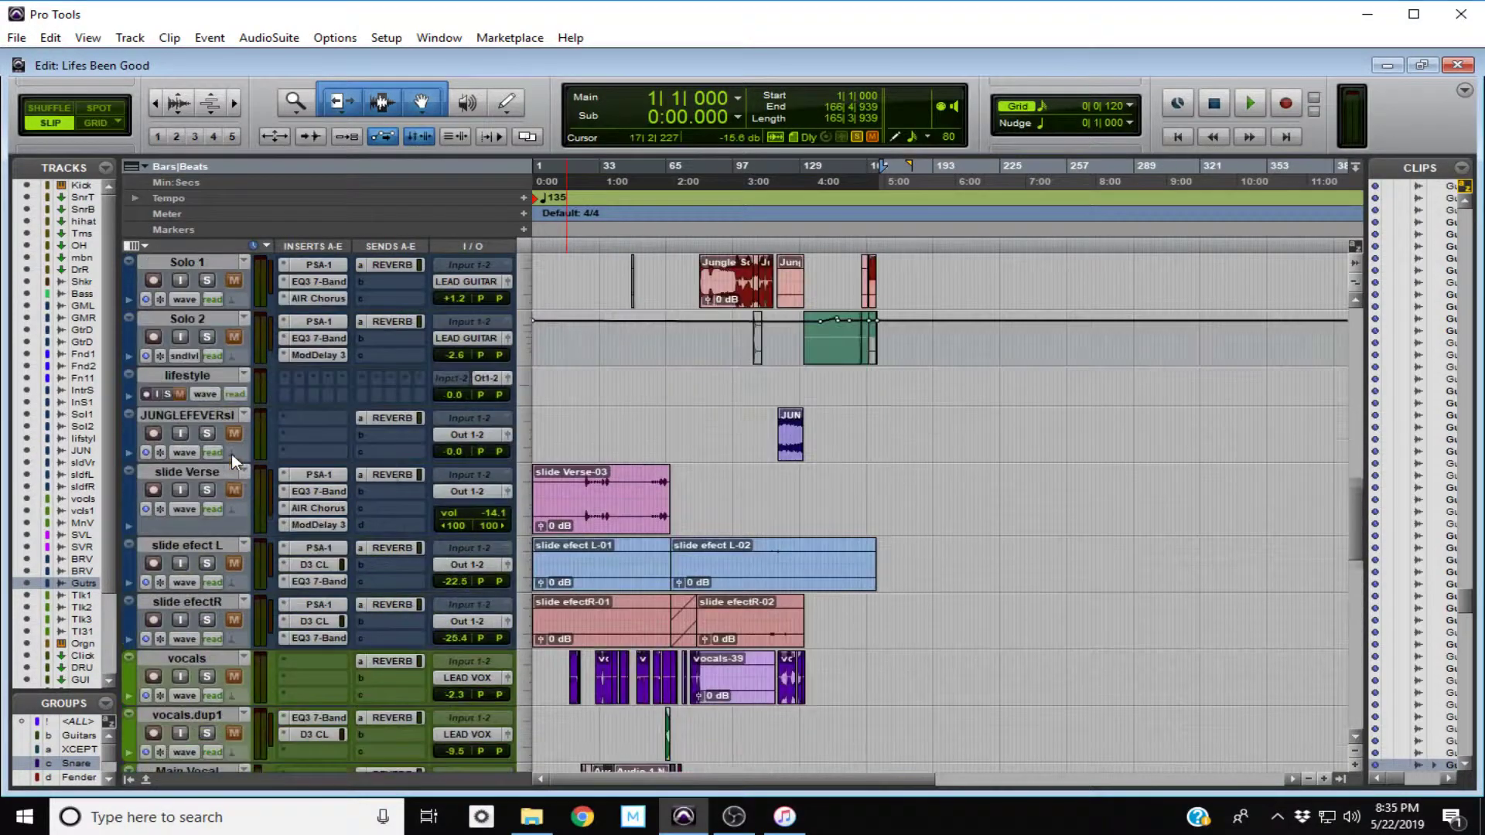
pyautogui.scroll(10, 230, 453)
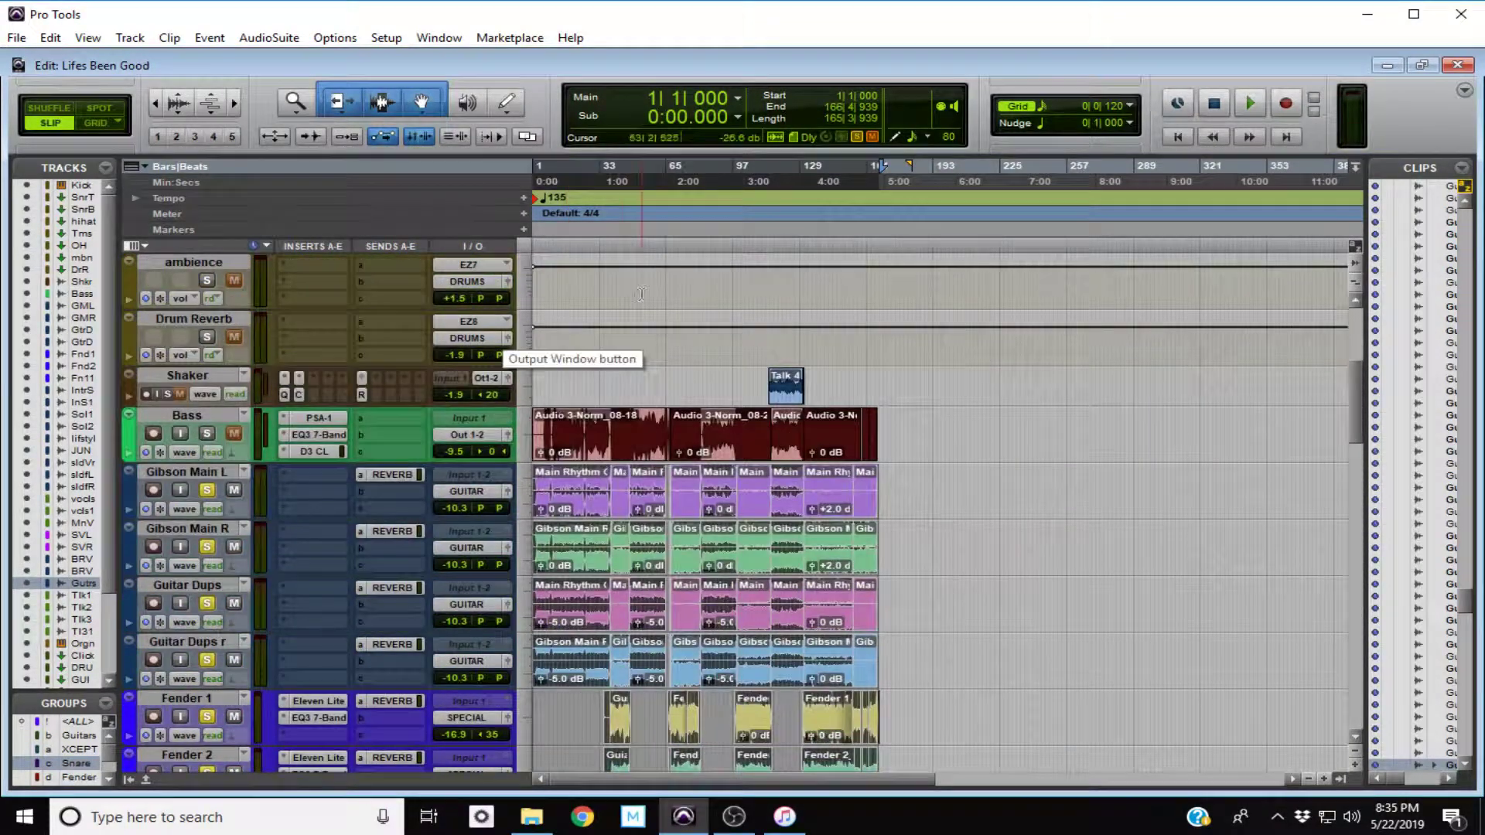
pyautogui.click(624, 182)
pyautogui.hotkey('ctrl', ']')
pyautogui.hotkey('ctrl', ']')
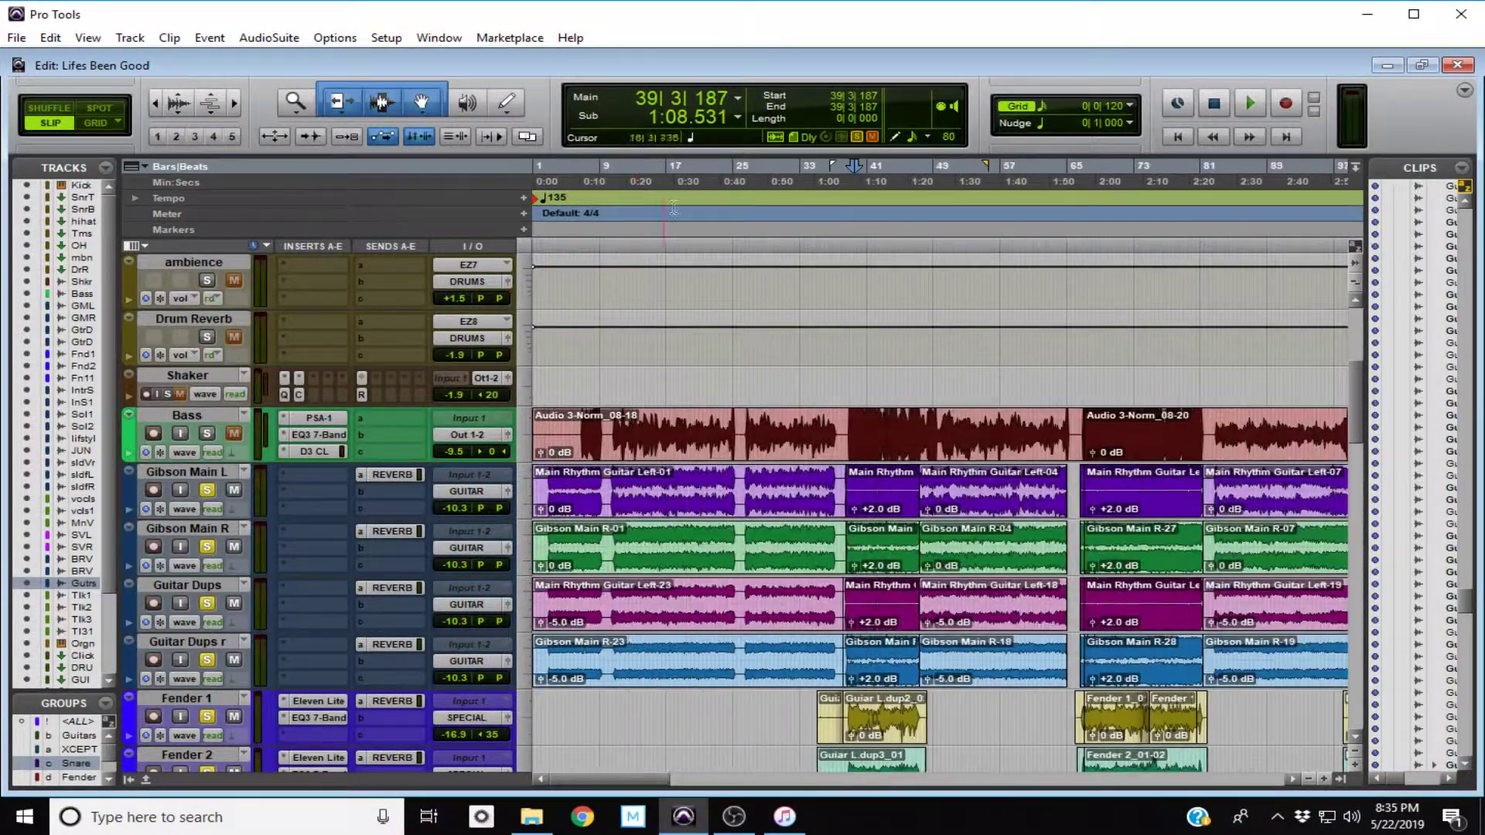
pyautogui.hotkey('ctrl', ']')
pyautogui.click(979, 183)
pyautogui.press('space')
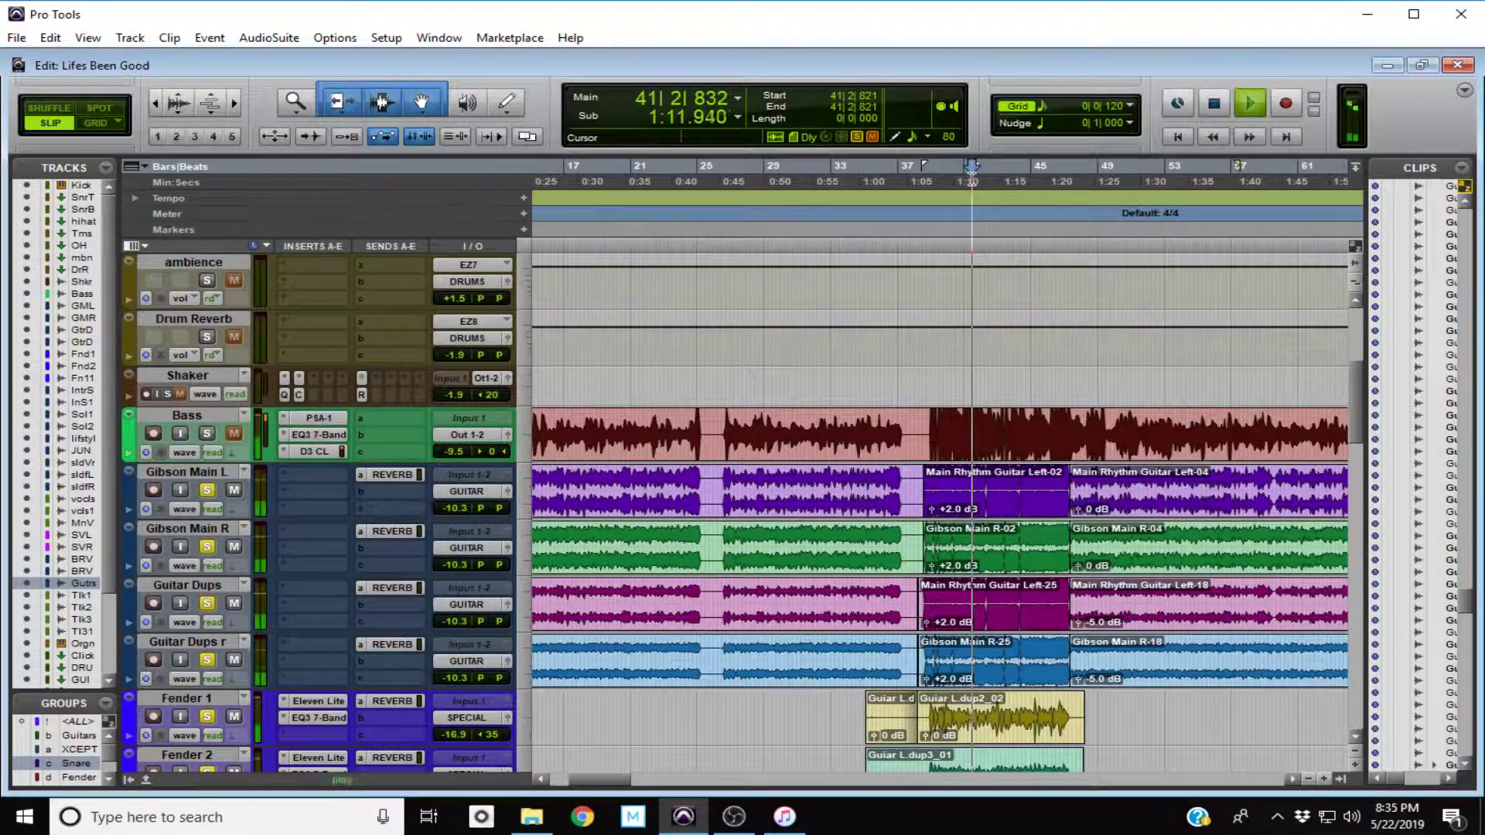
pyautogui.scroll(-3, 1077, 467)
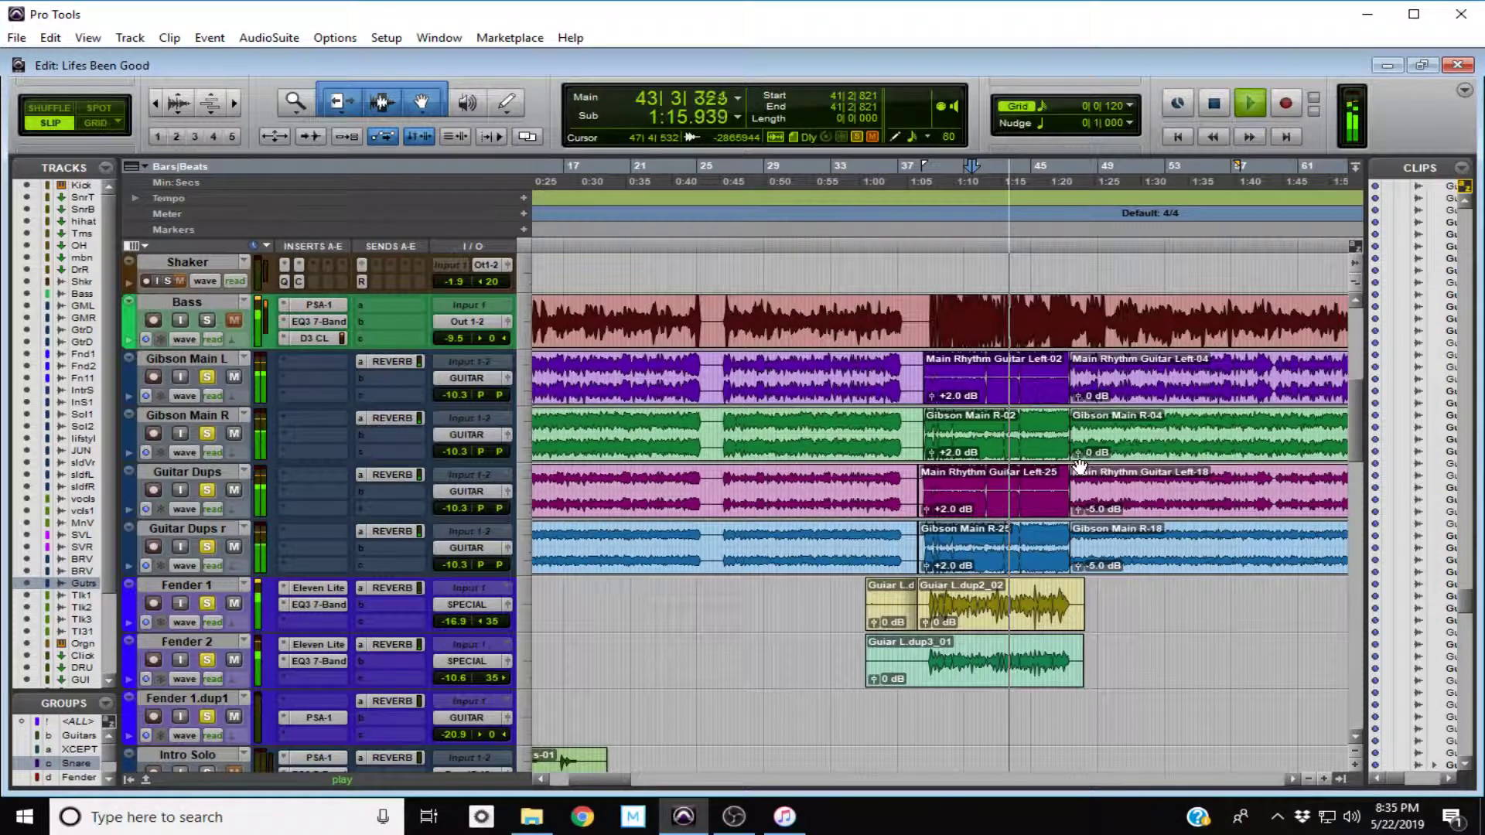
pyautogui.scroll(-3, 1079, 467)
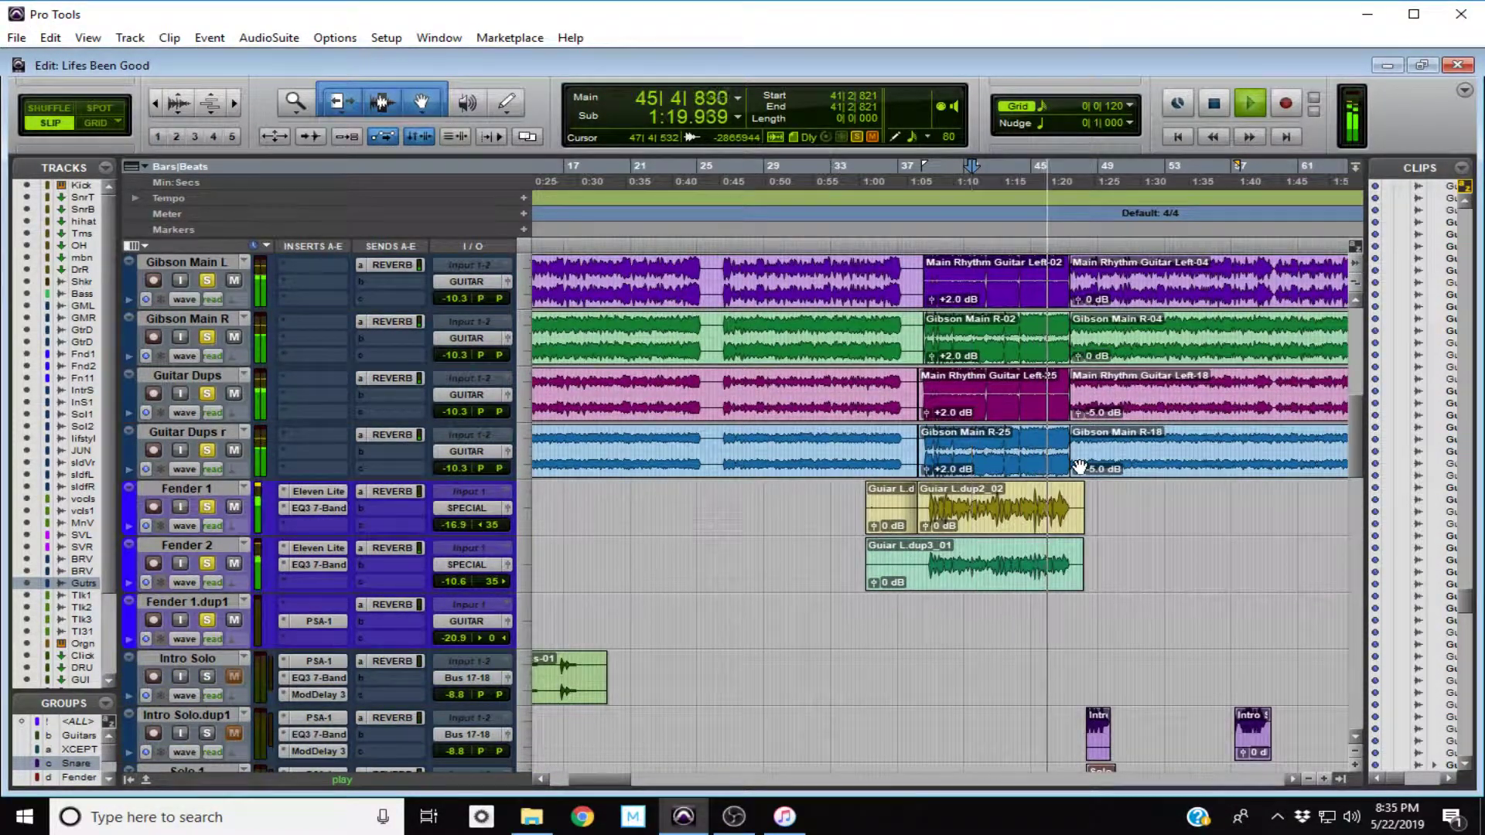
pyautogui.press('space')
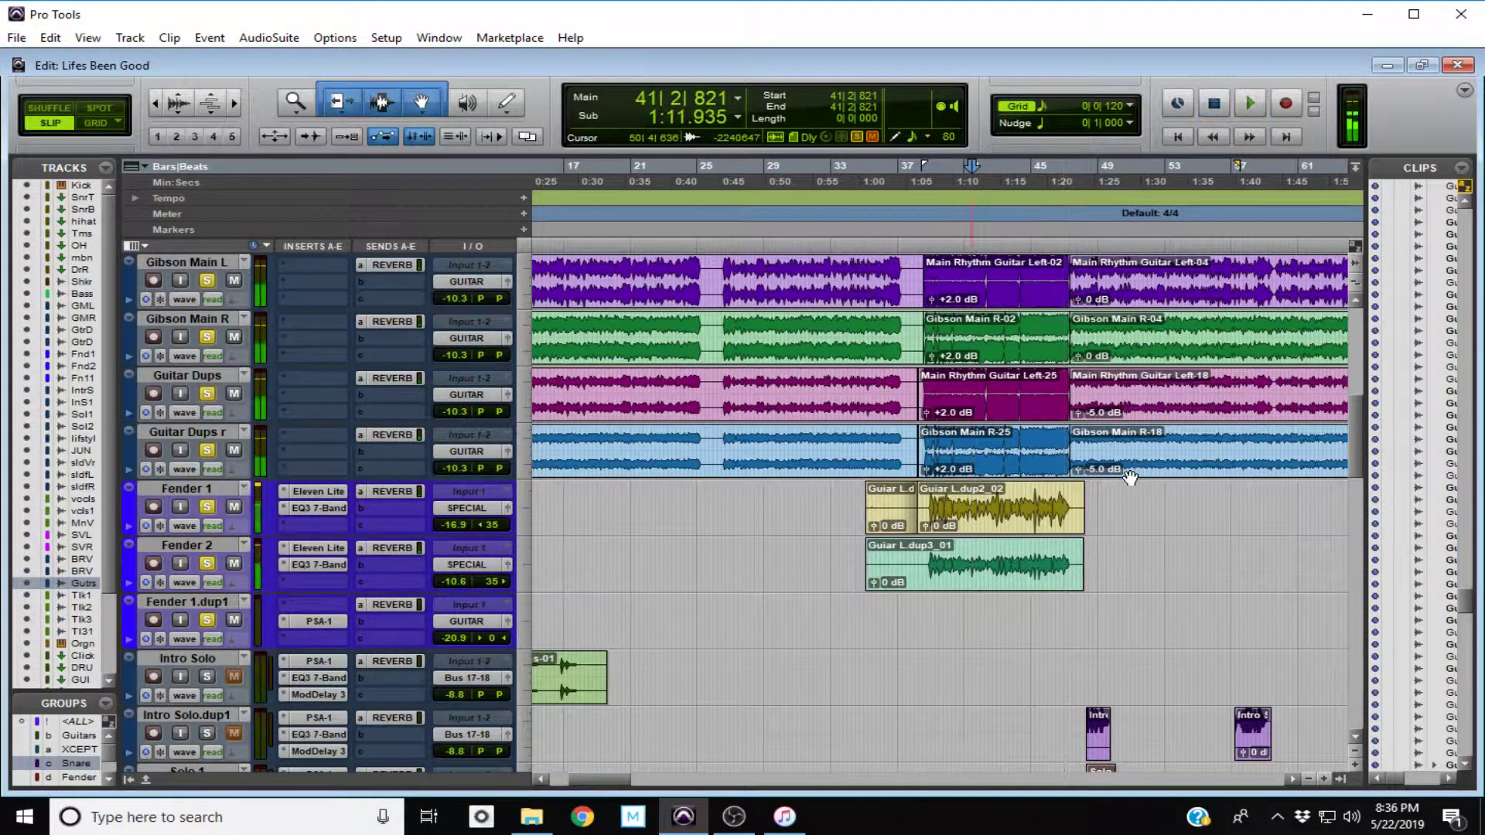
# - Turn off solo on all seven rhythm guitar tracks from Gibson Main L through Fender 1.dup1
pyautogui.scroll(2, 206, 441)
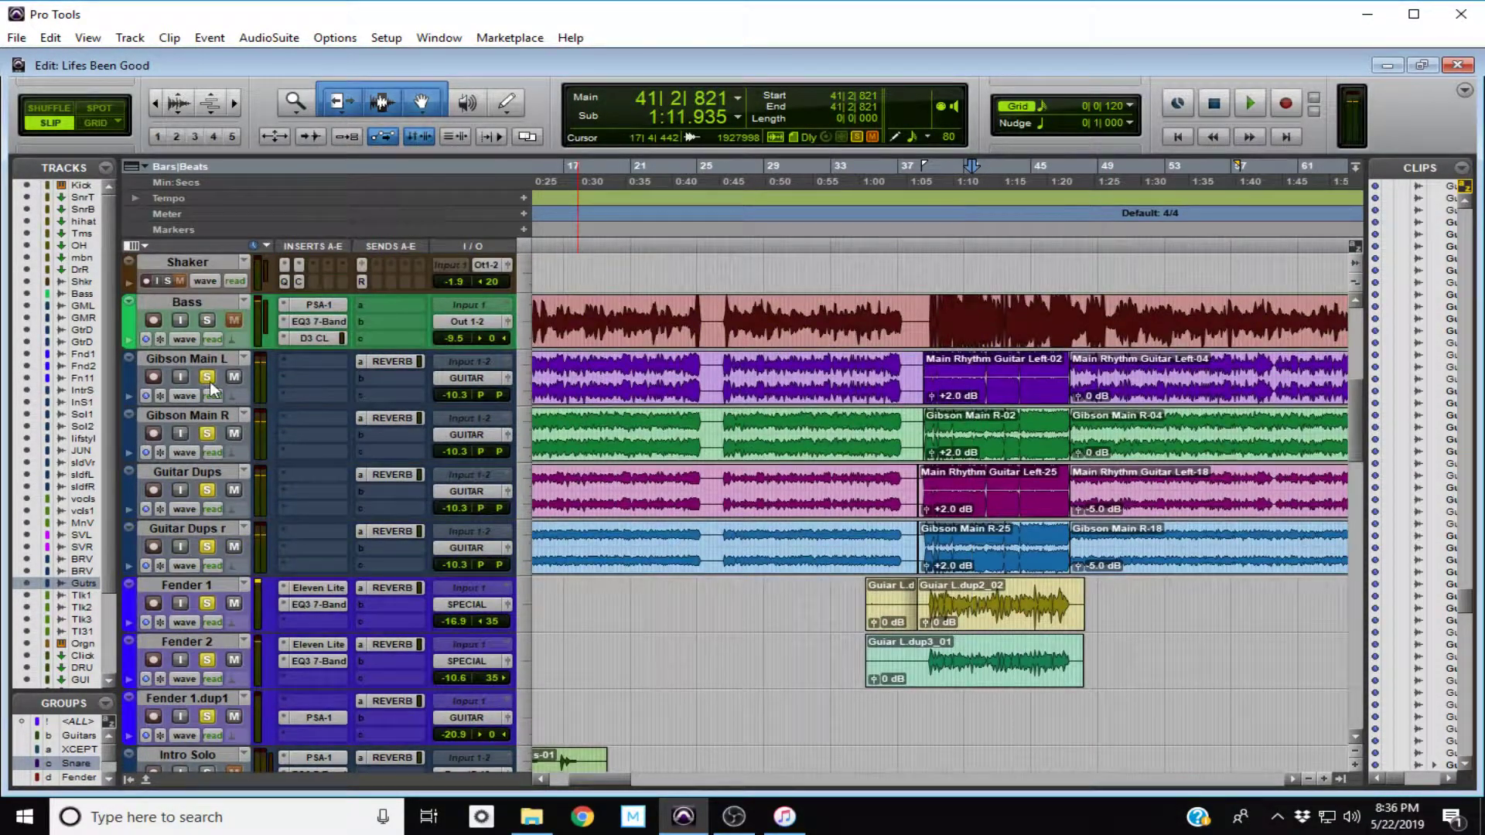
pyautogui.click(206, 377)
pyautogui.click(206, 433)
pyautogui.click(206, 490)
pyautogui.click(207, 546)
pyautogui.click(207, 603)
pyautogui.click(206, 660)
pyautogui.click(207, 717)
# - Solo the bounced Guitars track and move it directly below Fender 1.dup1
pyautogui.scroll(-15, 413, 592)
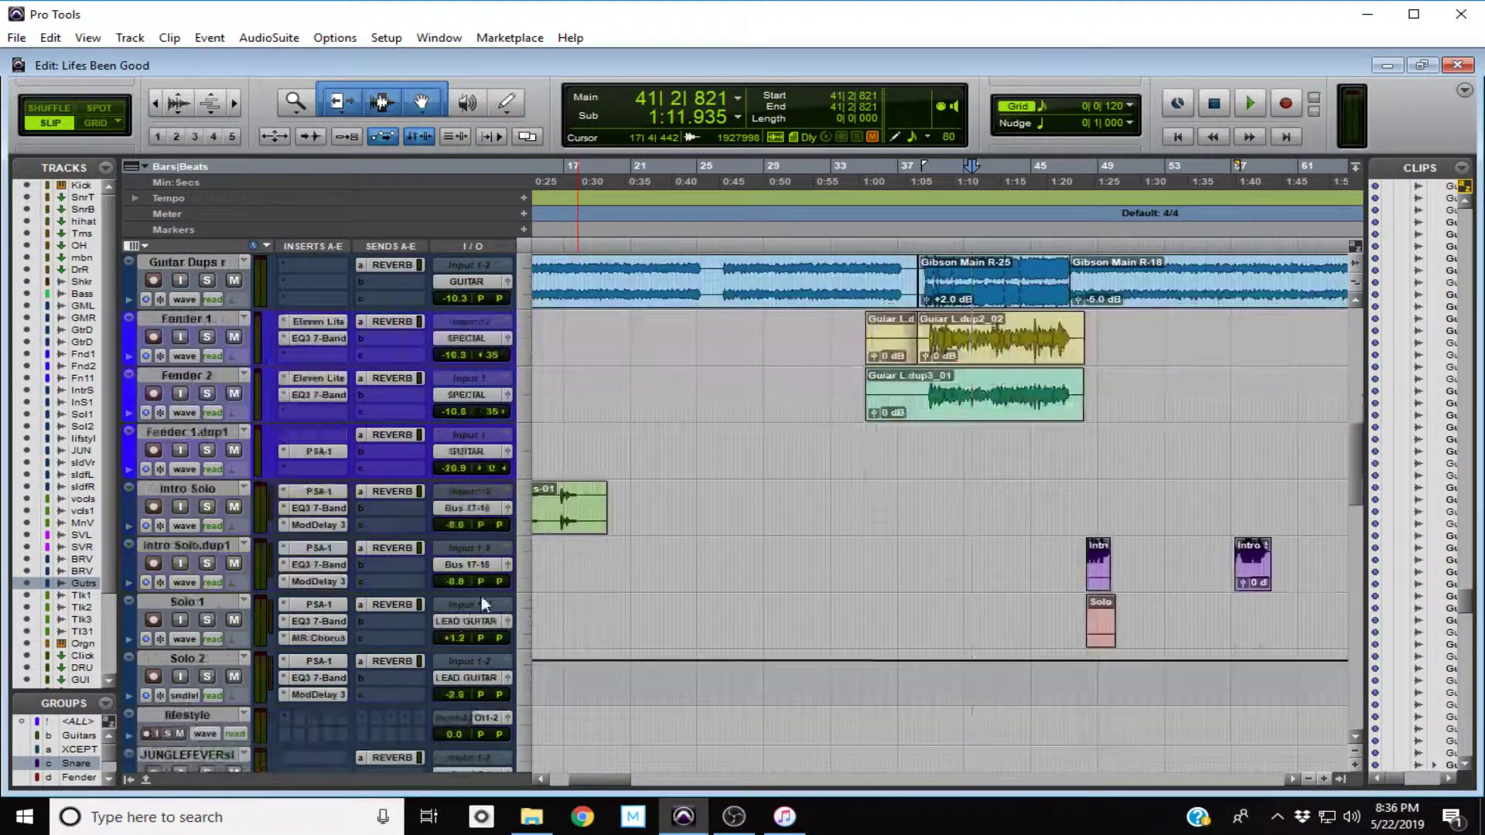
pyautogui.scroll(5, 407, 545)
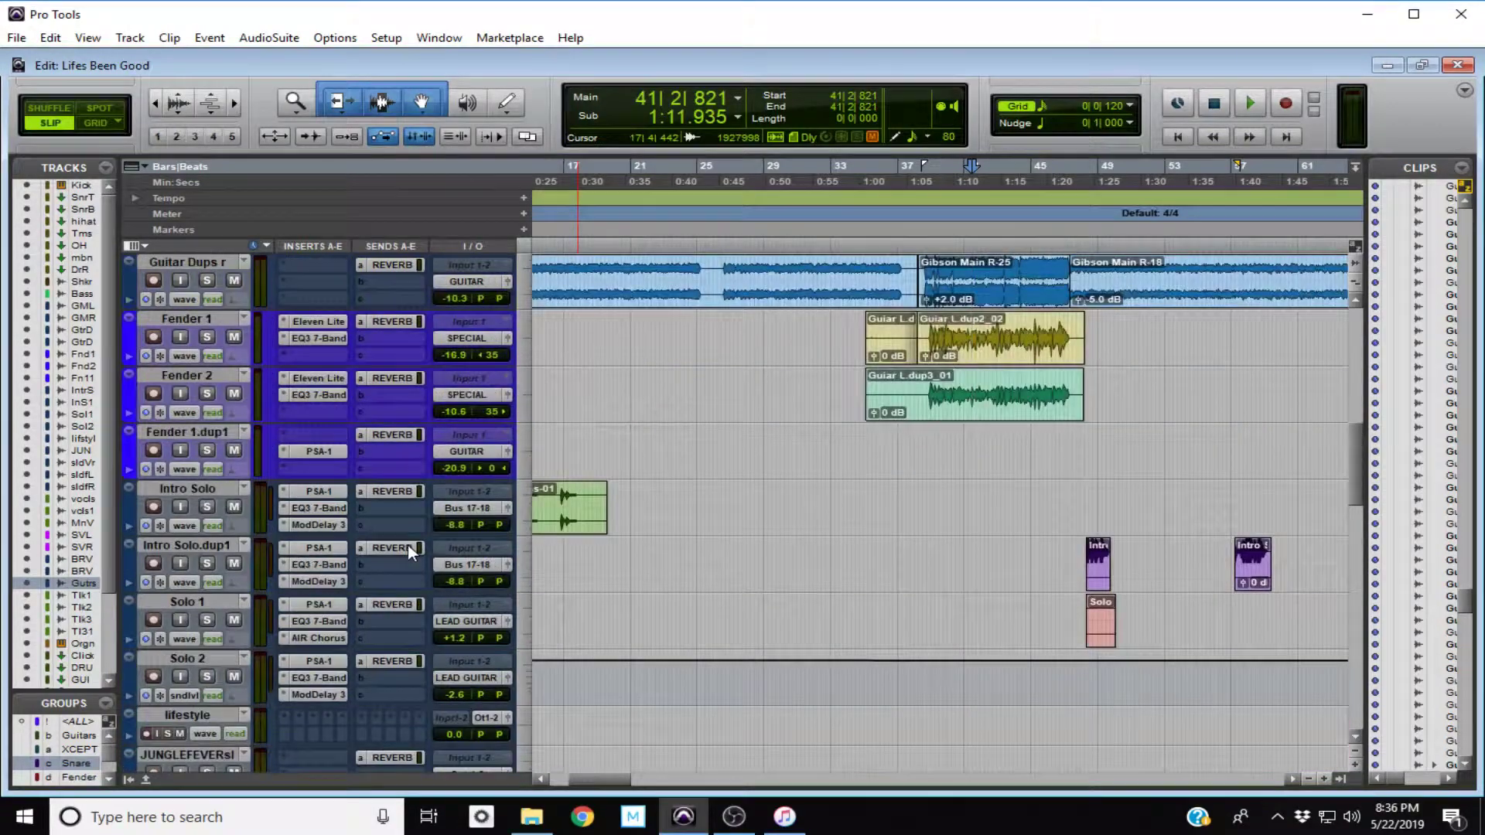
pyautogui.scroll(-6, 407, 545)
pyautogui.scroll(7, 407, 545)
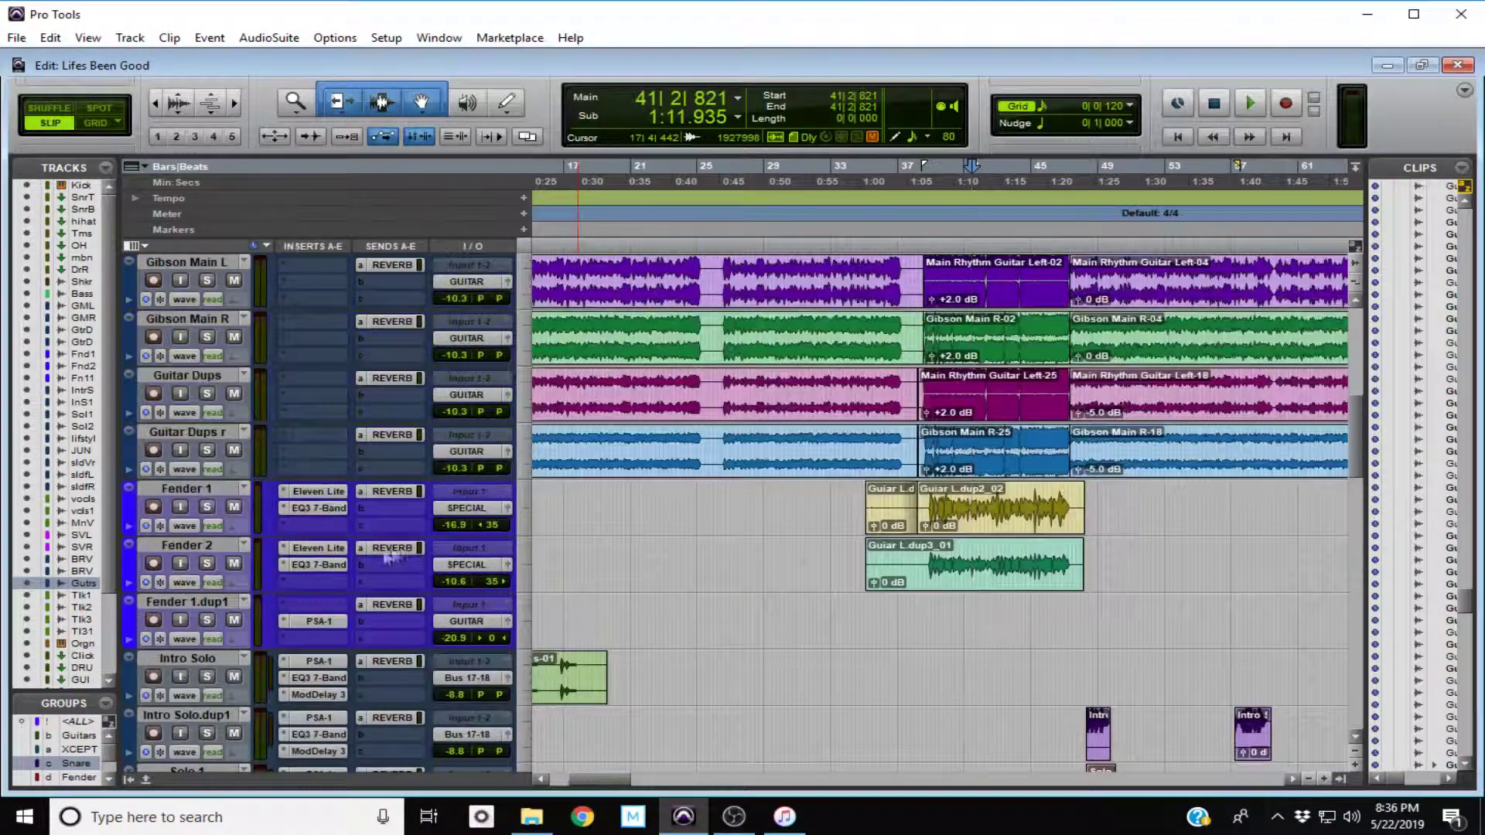
pyautogui.scroll(-15, 313, 643)
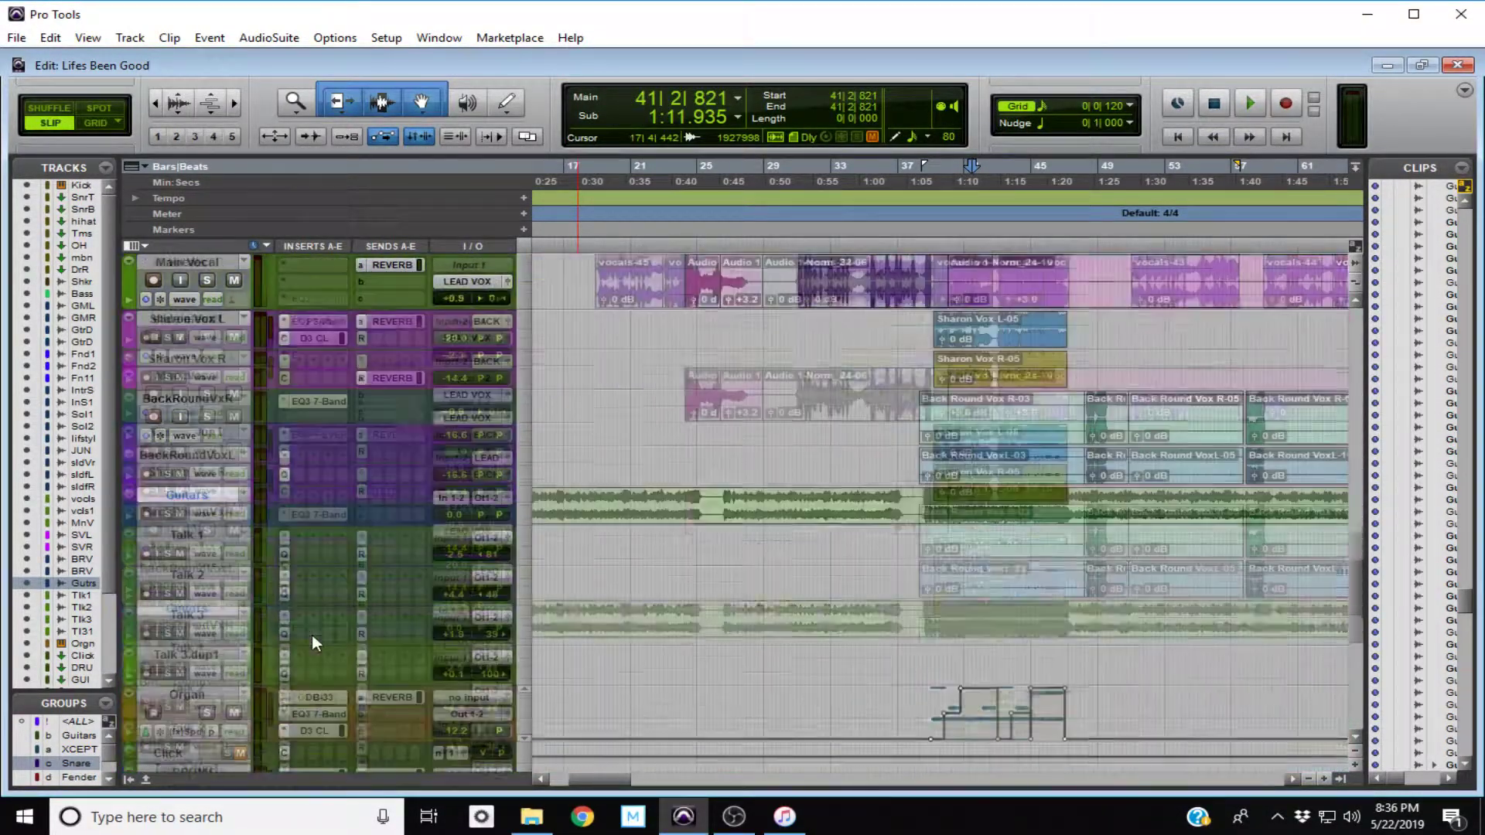
pyautogui.click(167, 513)
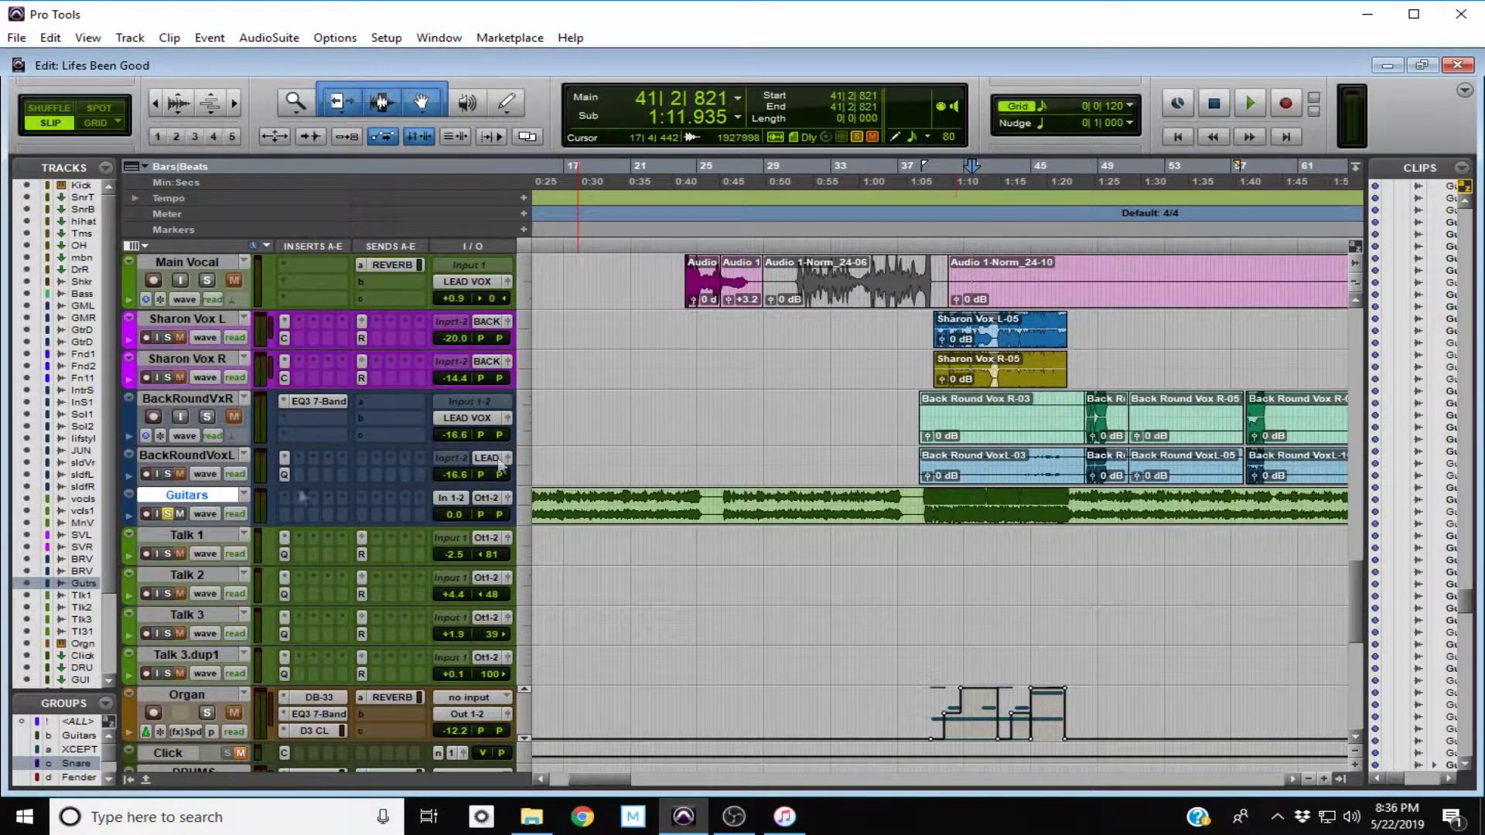
pyautogui.moveTo(175, 494); pyautogui.dragTo(142, 646)
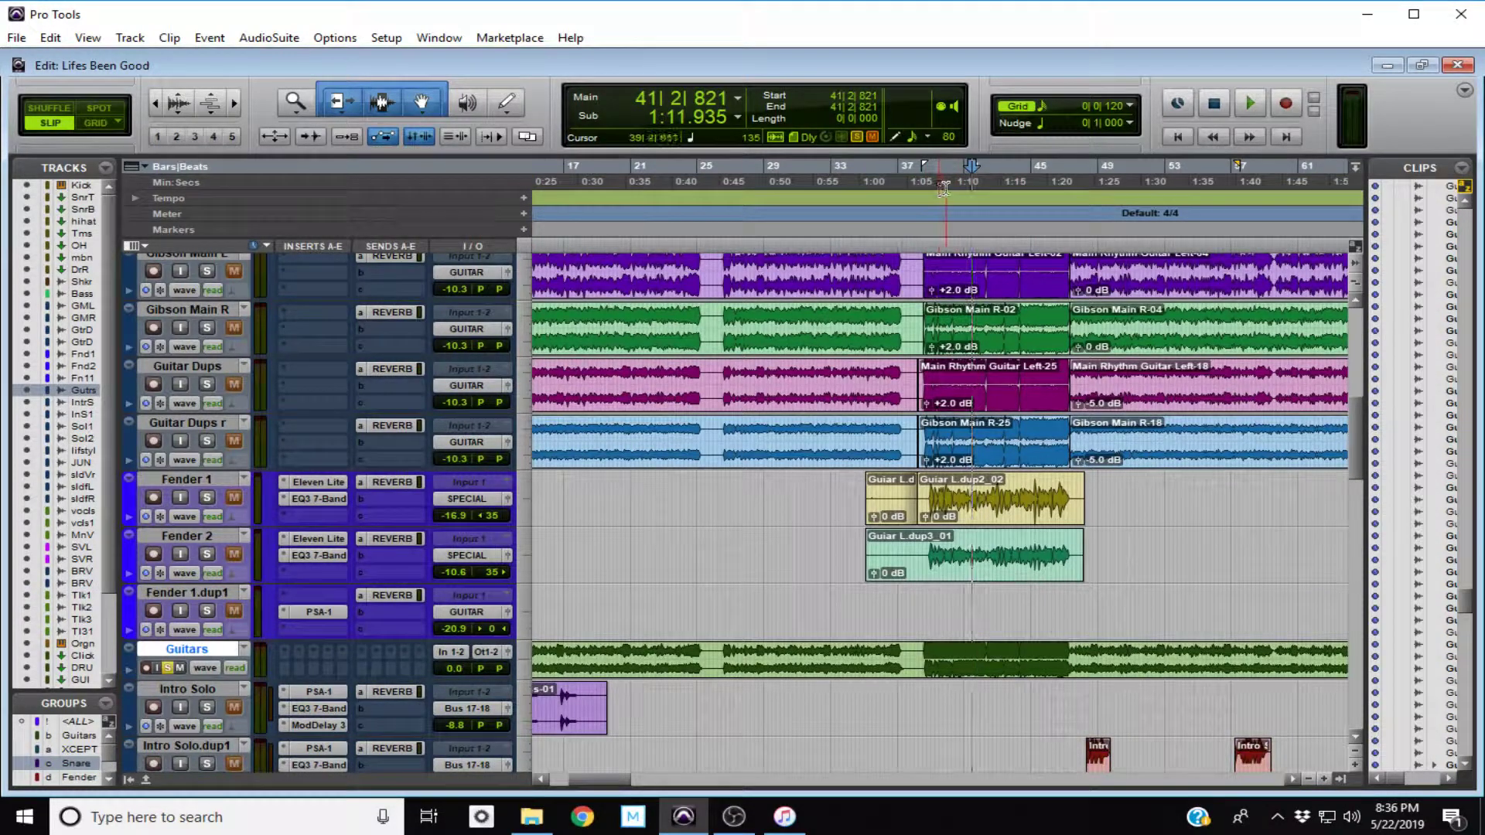
# - Play the soloed Guitars bounce from 41|2|821 to compare it with the original guitar tracks, then stop playback
pyautogui.press('space')
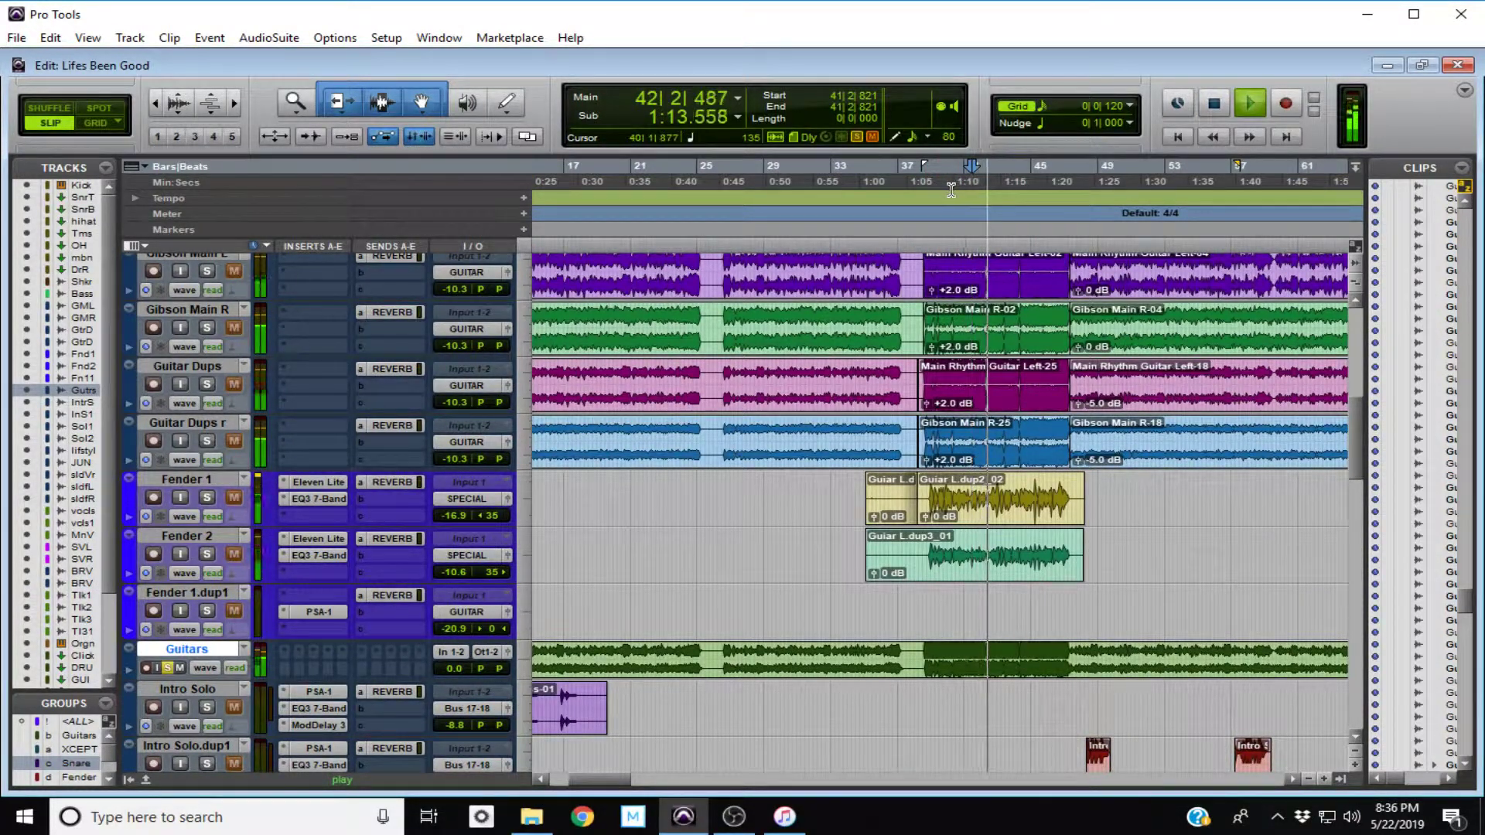
pyautogui.scroll(2, 565, 563)
pyautogui.scroll(-3, 566, 562)
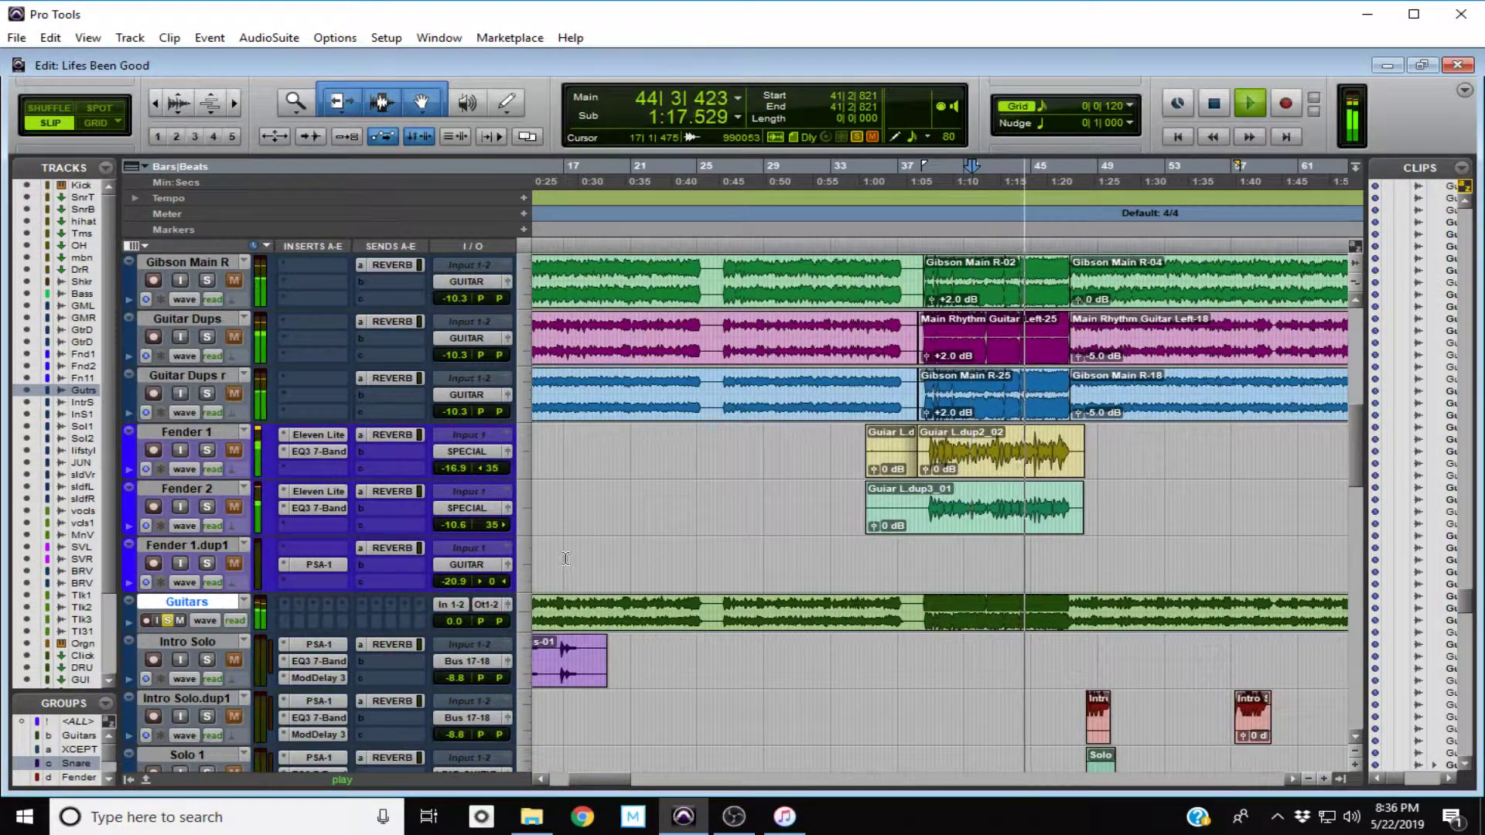
pyautogui.scroll(-1, 565, 559)
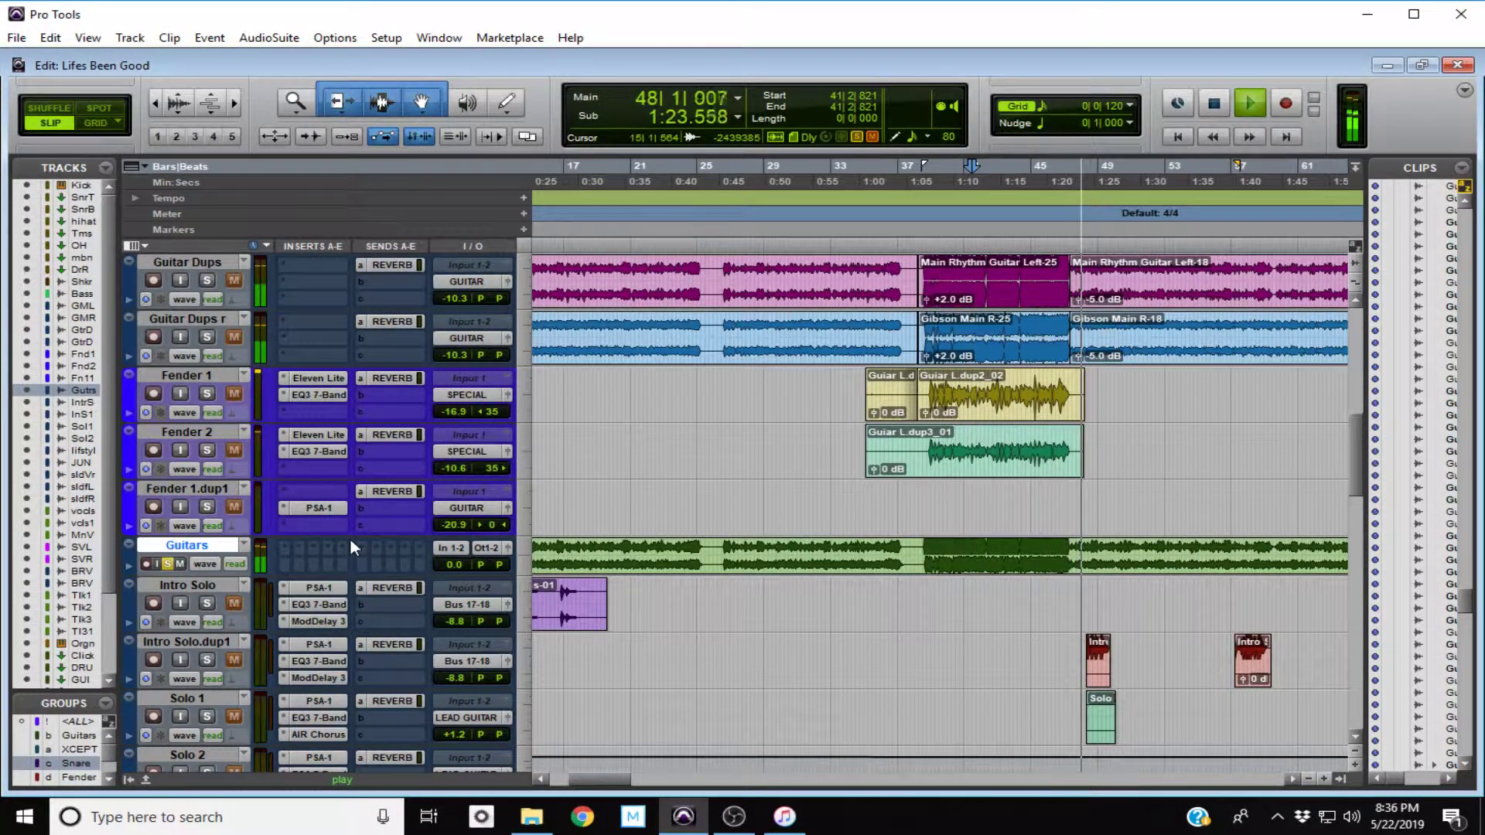
pyautogui.press('space')
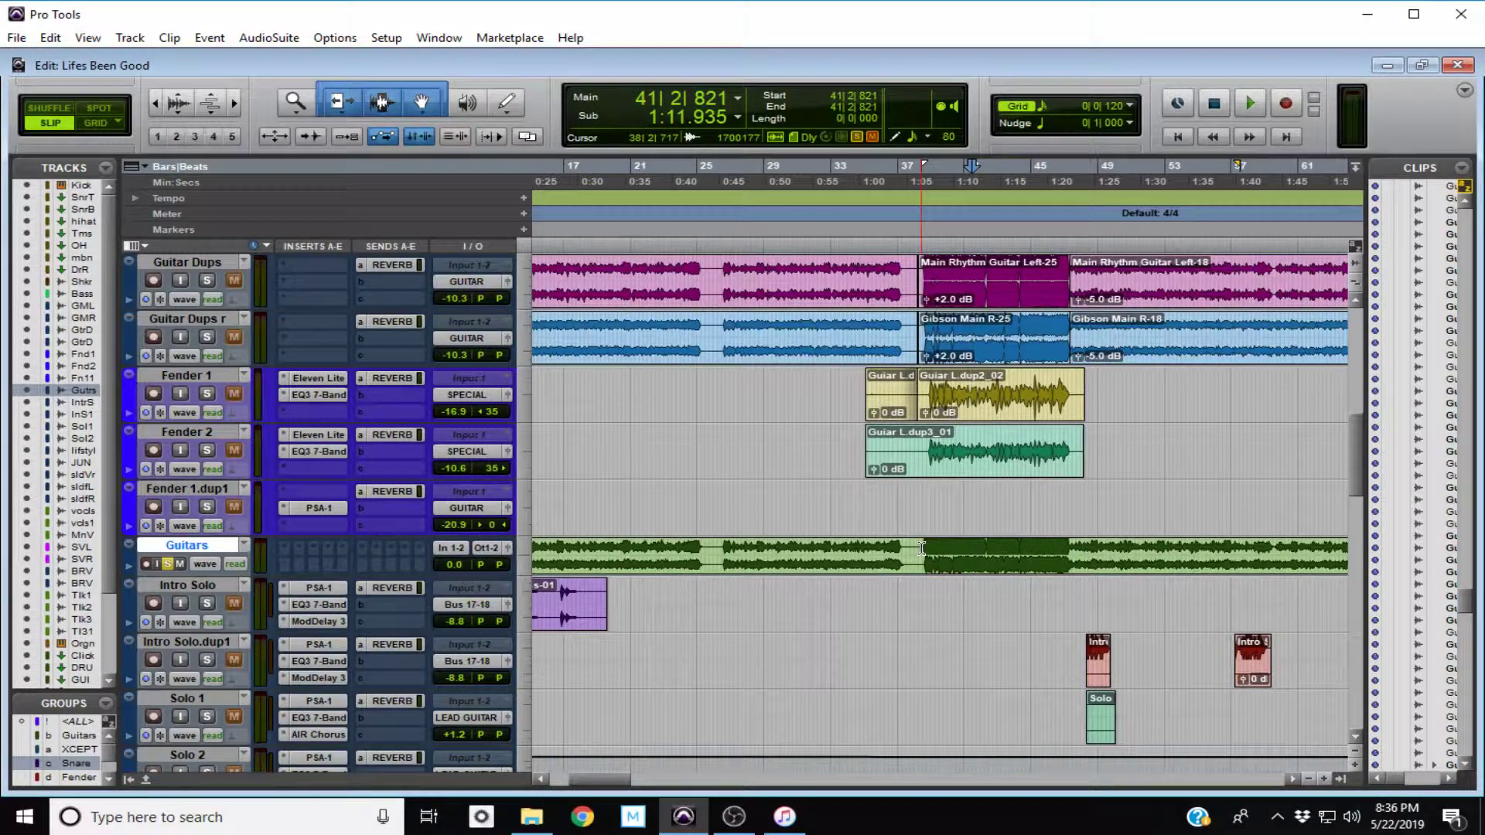
pyautogui.scroll(1, 921, 547)
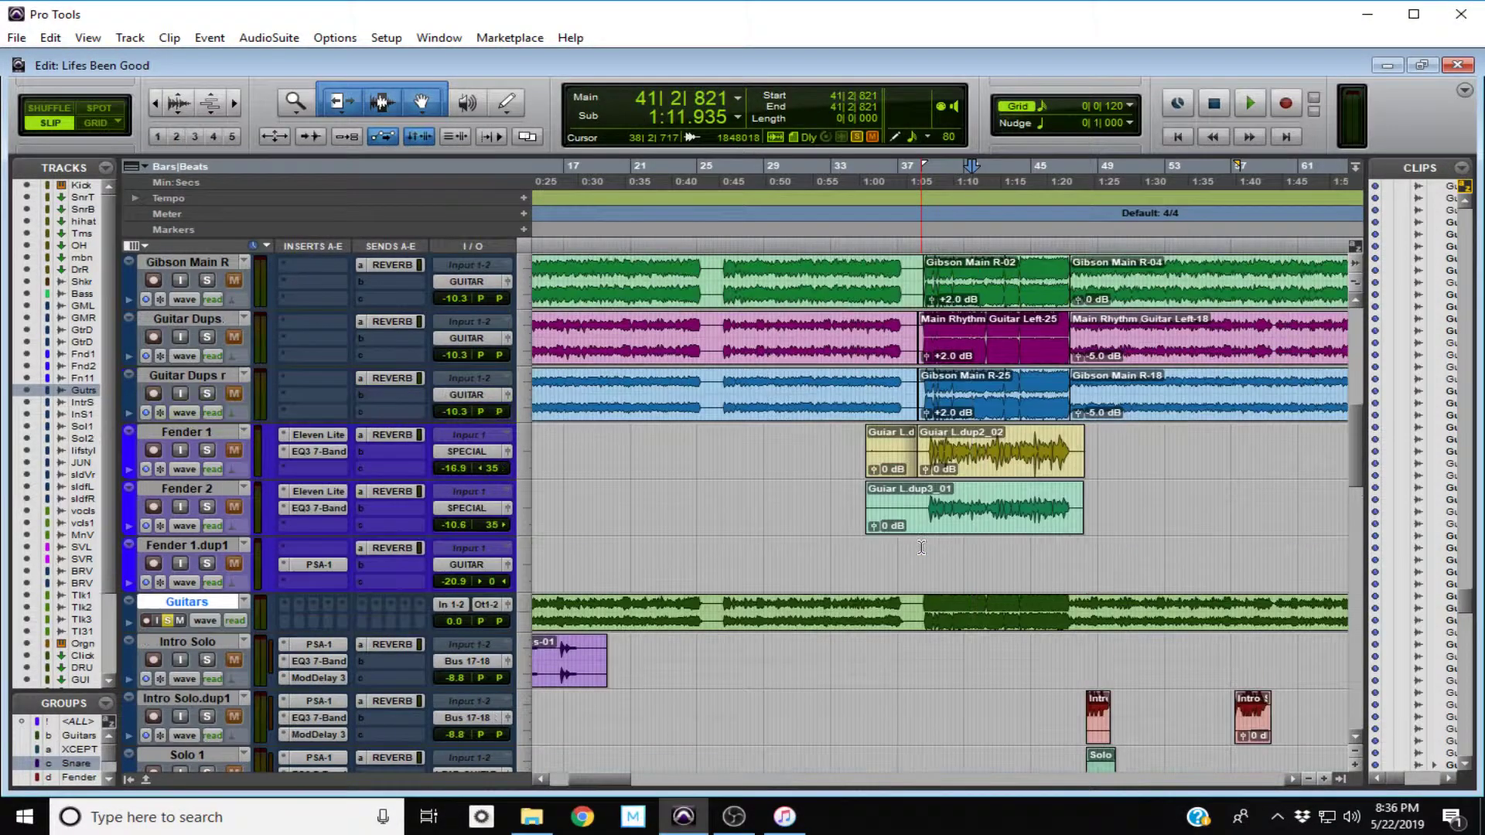
pyautogui.scroll(6, 921, 548)
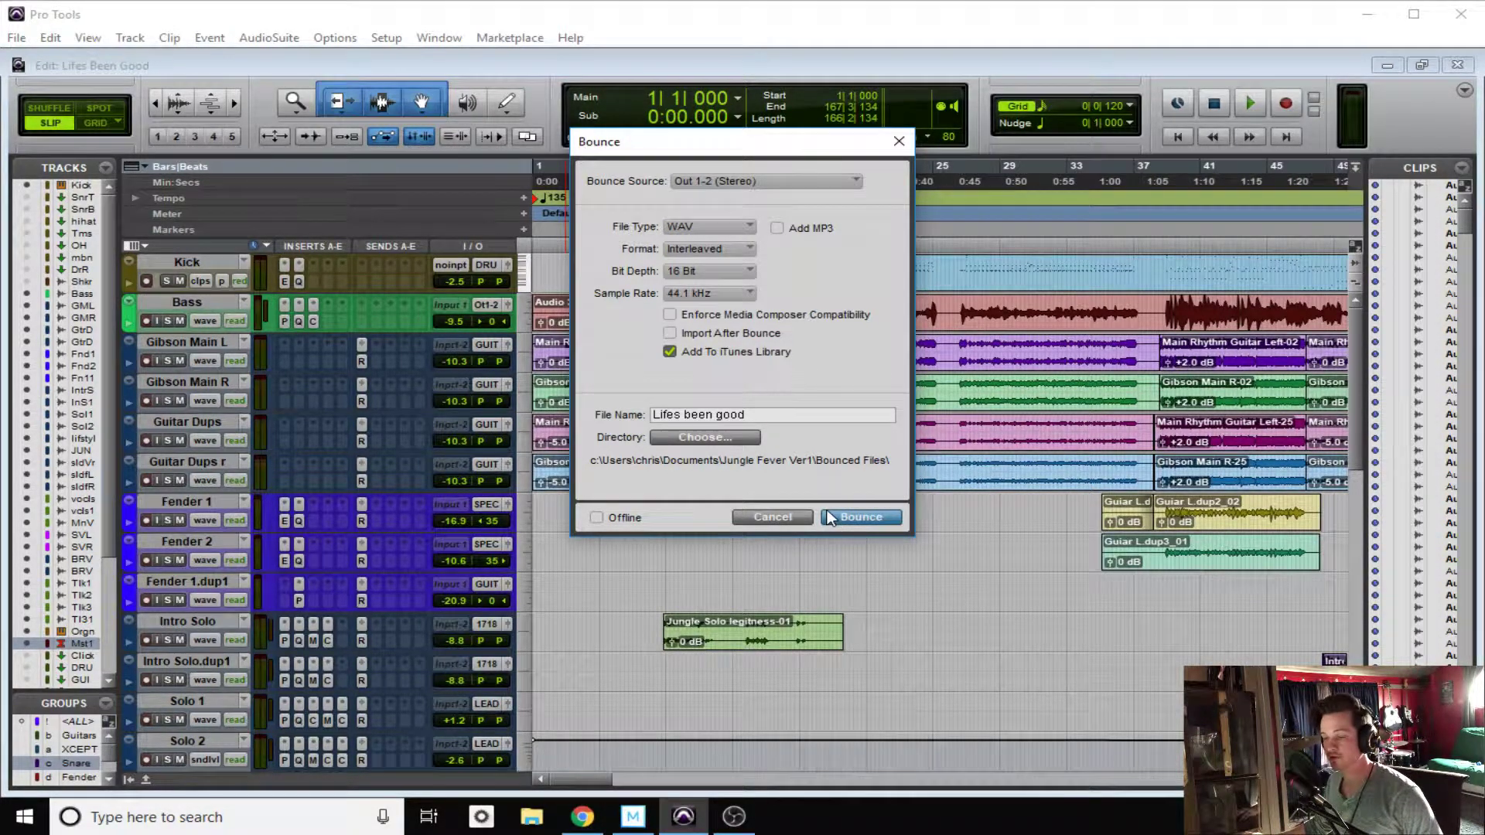
# - Start the real-time bounce of the Lifes been good mix and cancel it while it is running
pyautogui.click(888, 518)
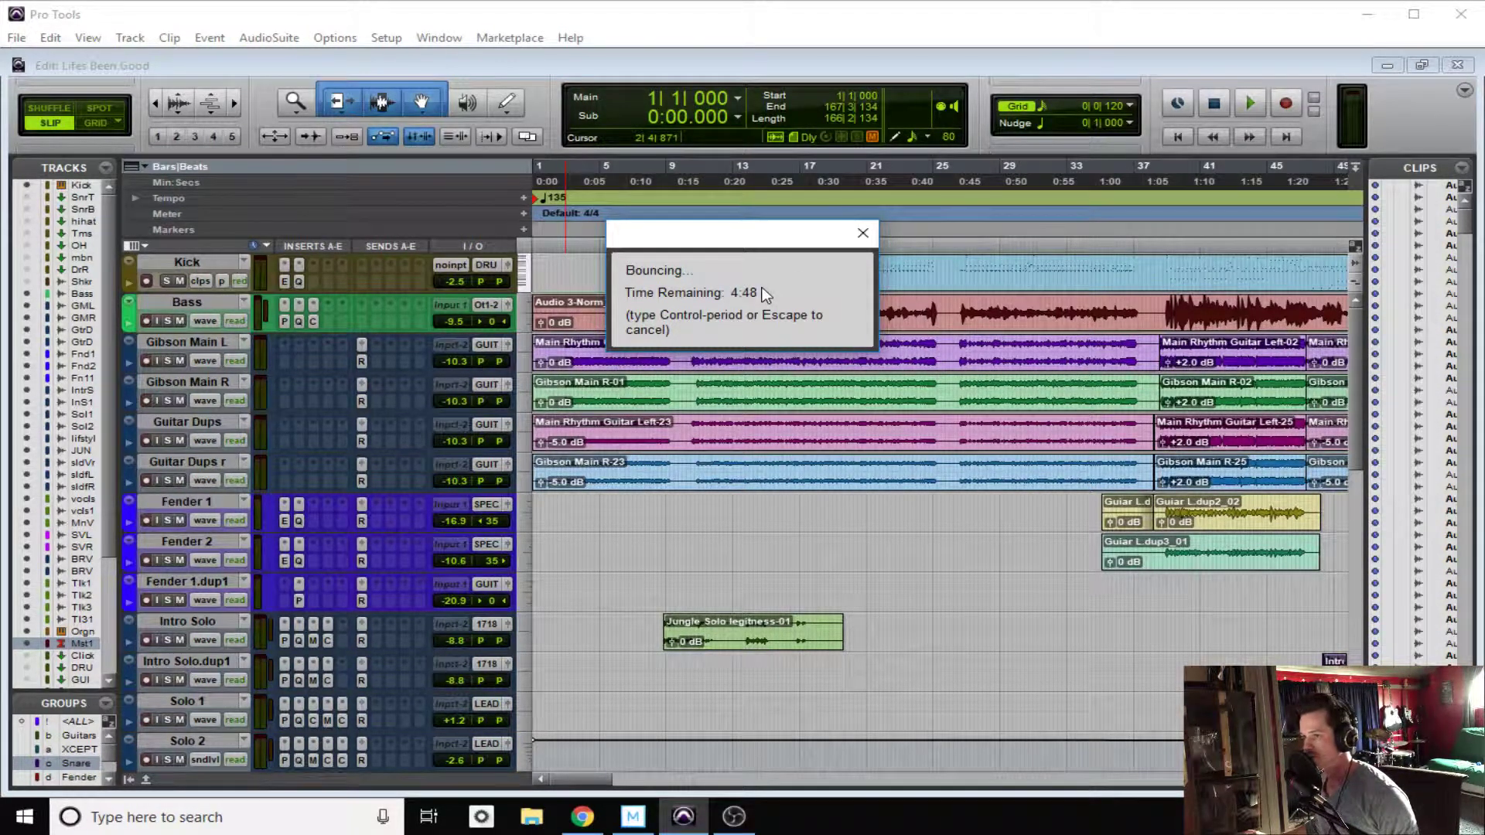
pyautogui.click(860, 241)
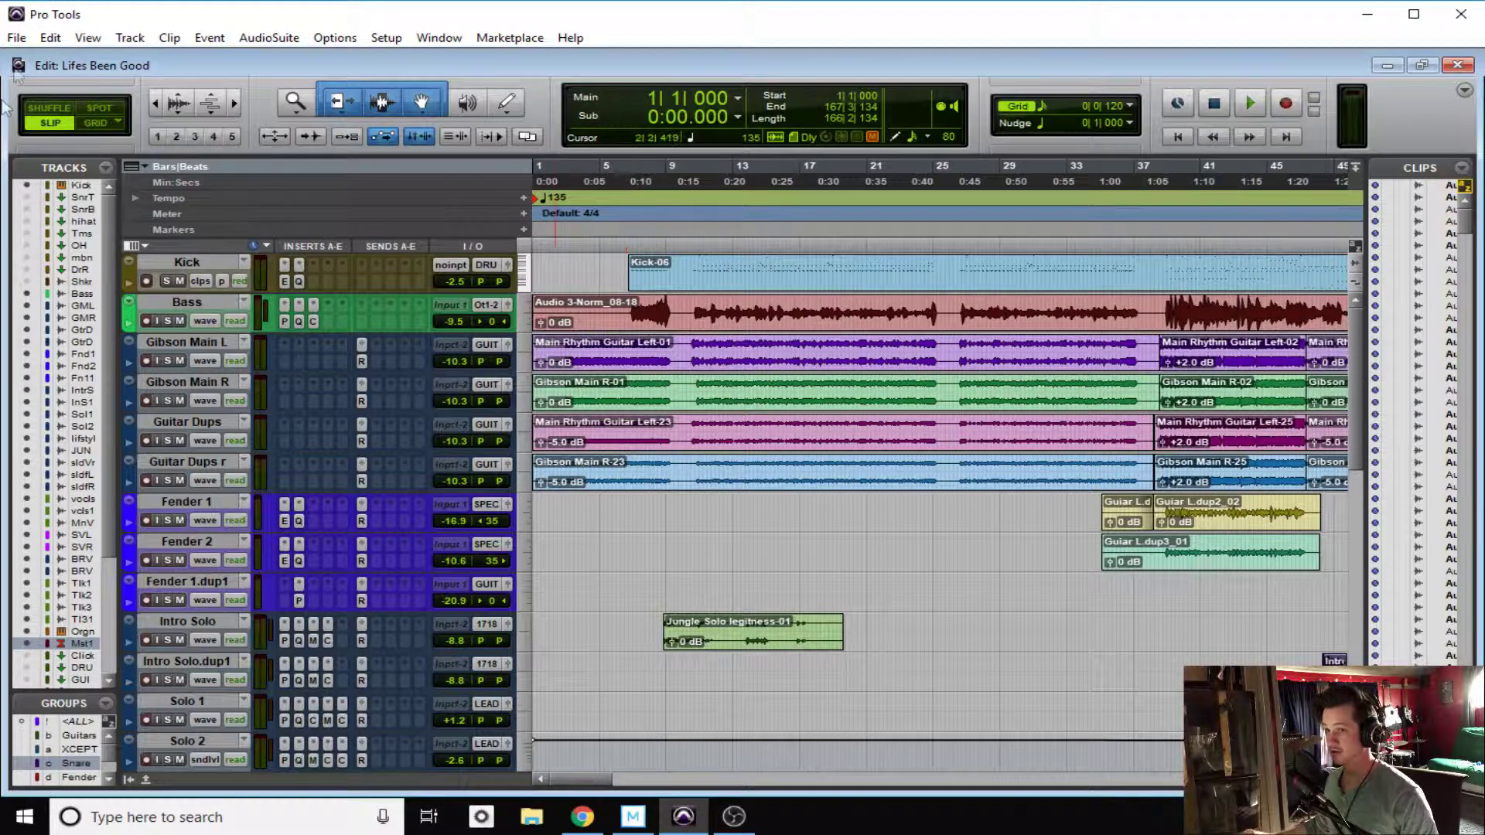
# - Bounce the full mix from Out 1-2 to disk in real time, with Offline off, as a 16-bit, 44.1 kHz WAV named Lifes been good
pyautogui.click(17, 38)
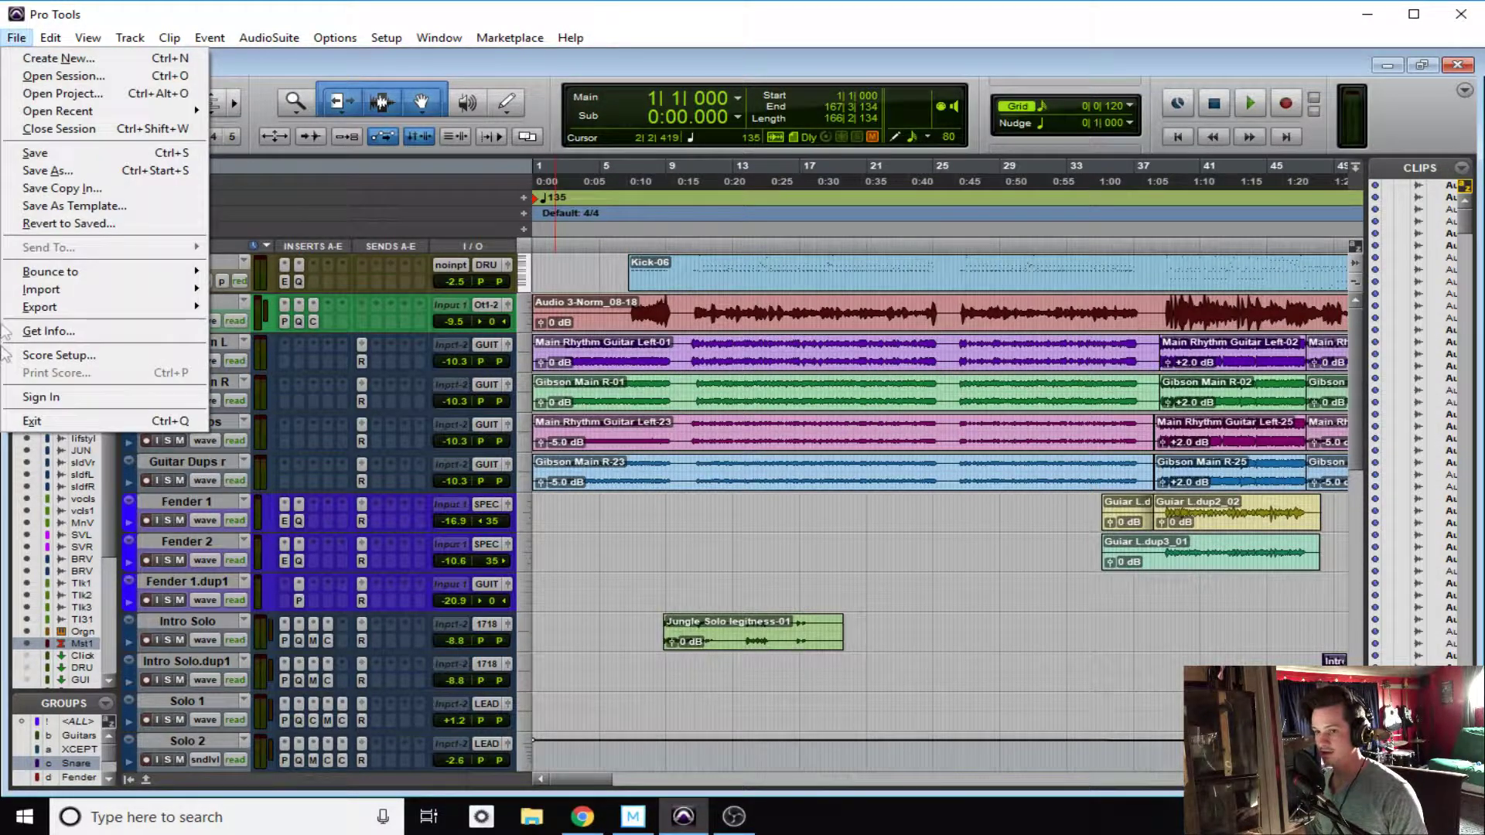
pyautogui.moveTo(99, 274)
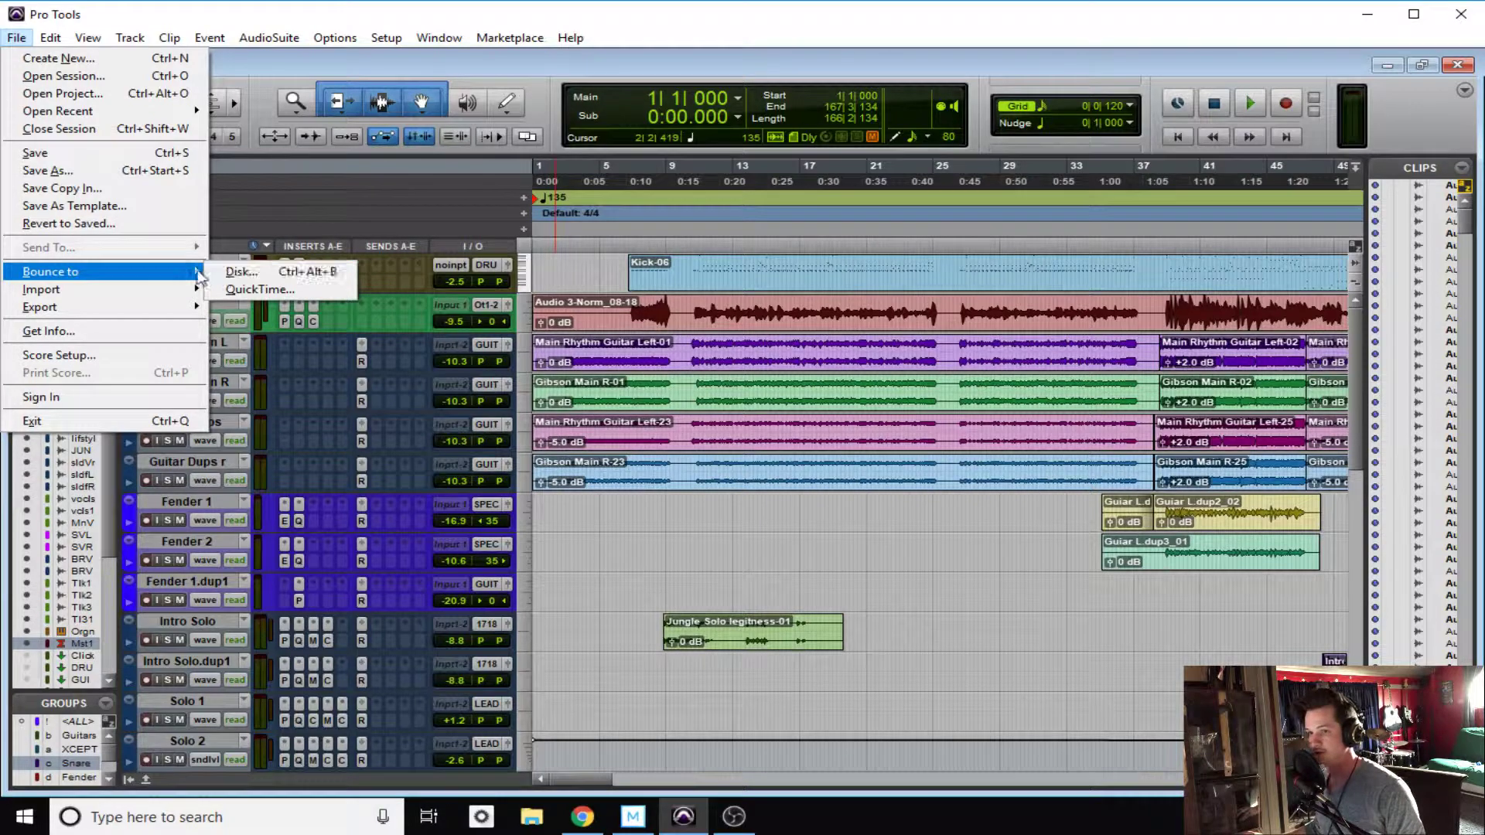
pyautogui.click(241, 272)
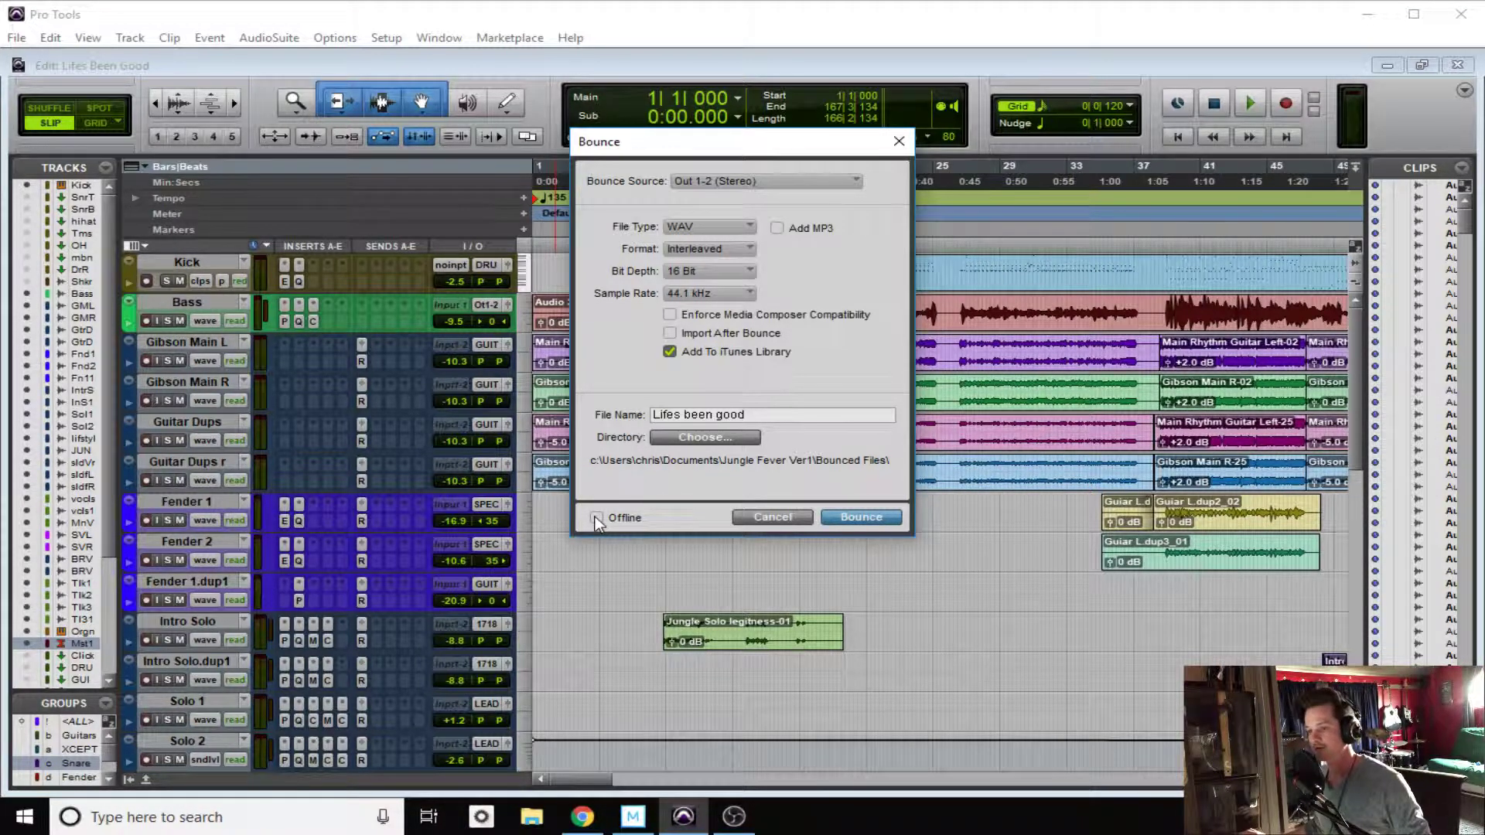
pyautogui.click(596, 518)
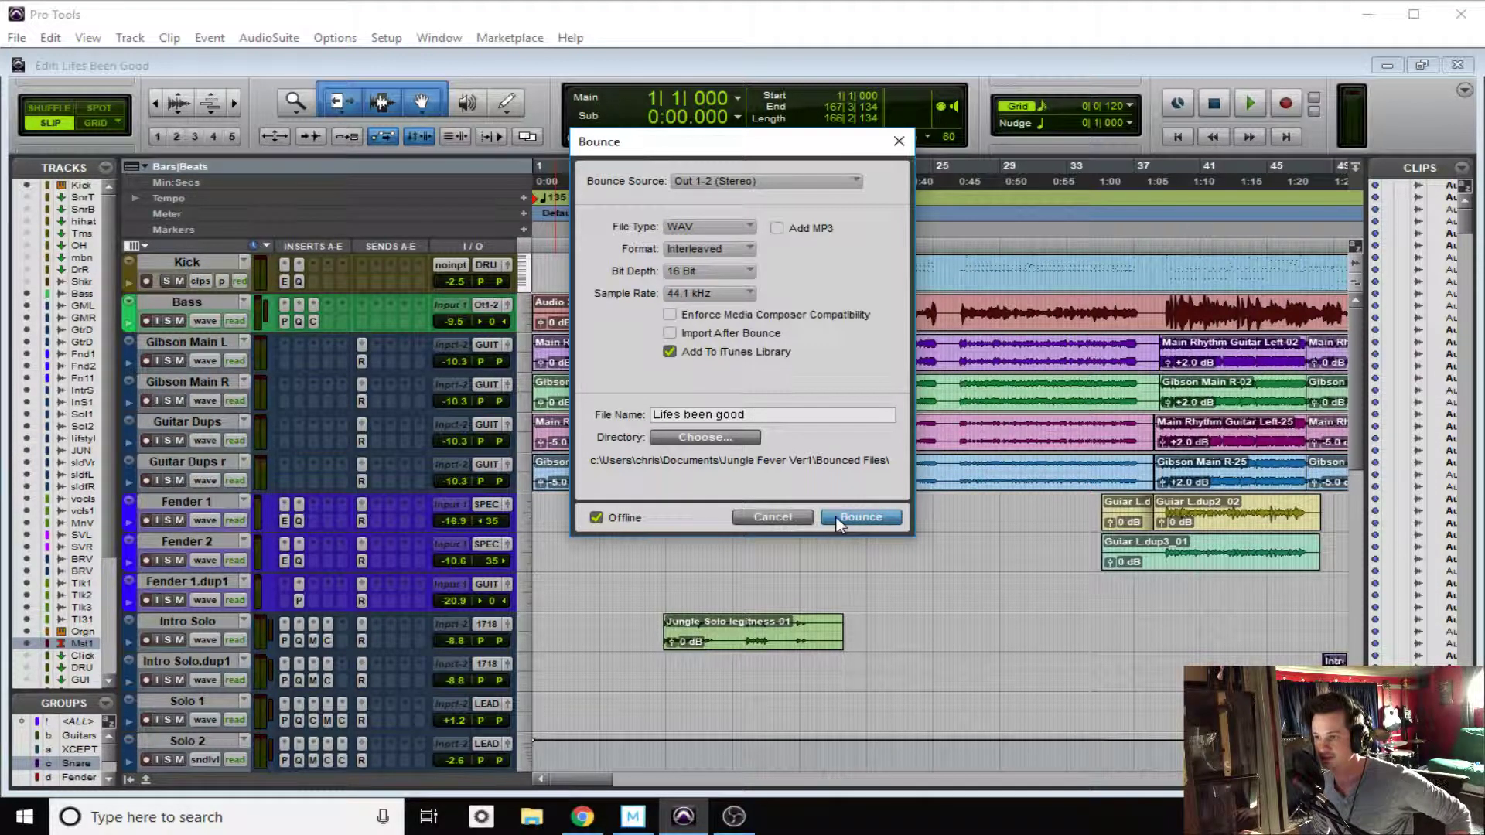
pyautogui.click(597, 519)
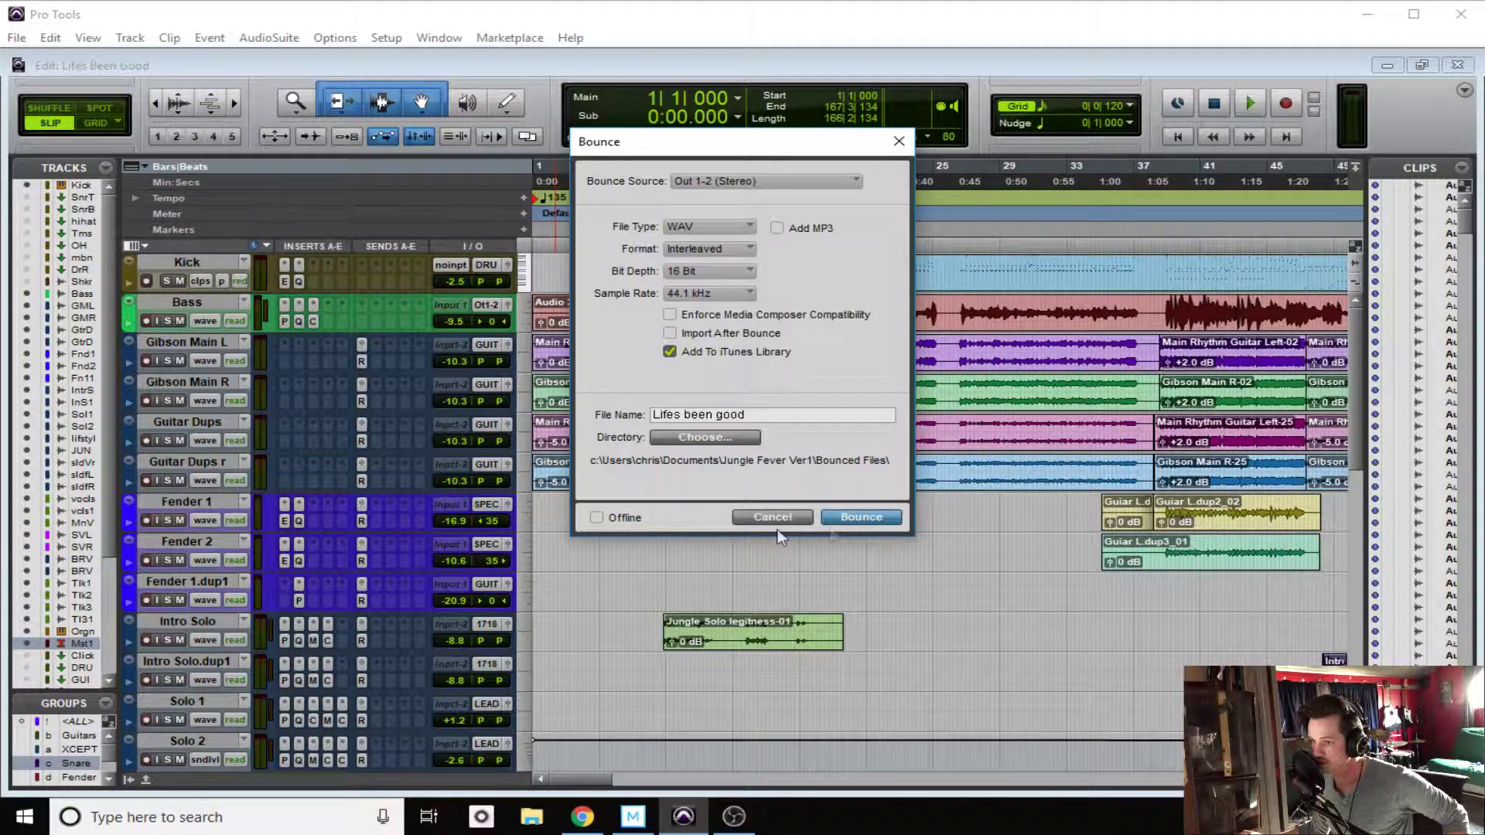
pyautogui.click(857, 518)
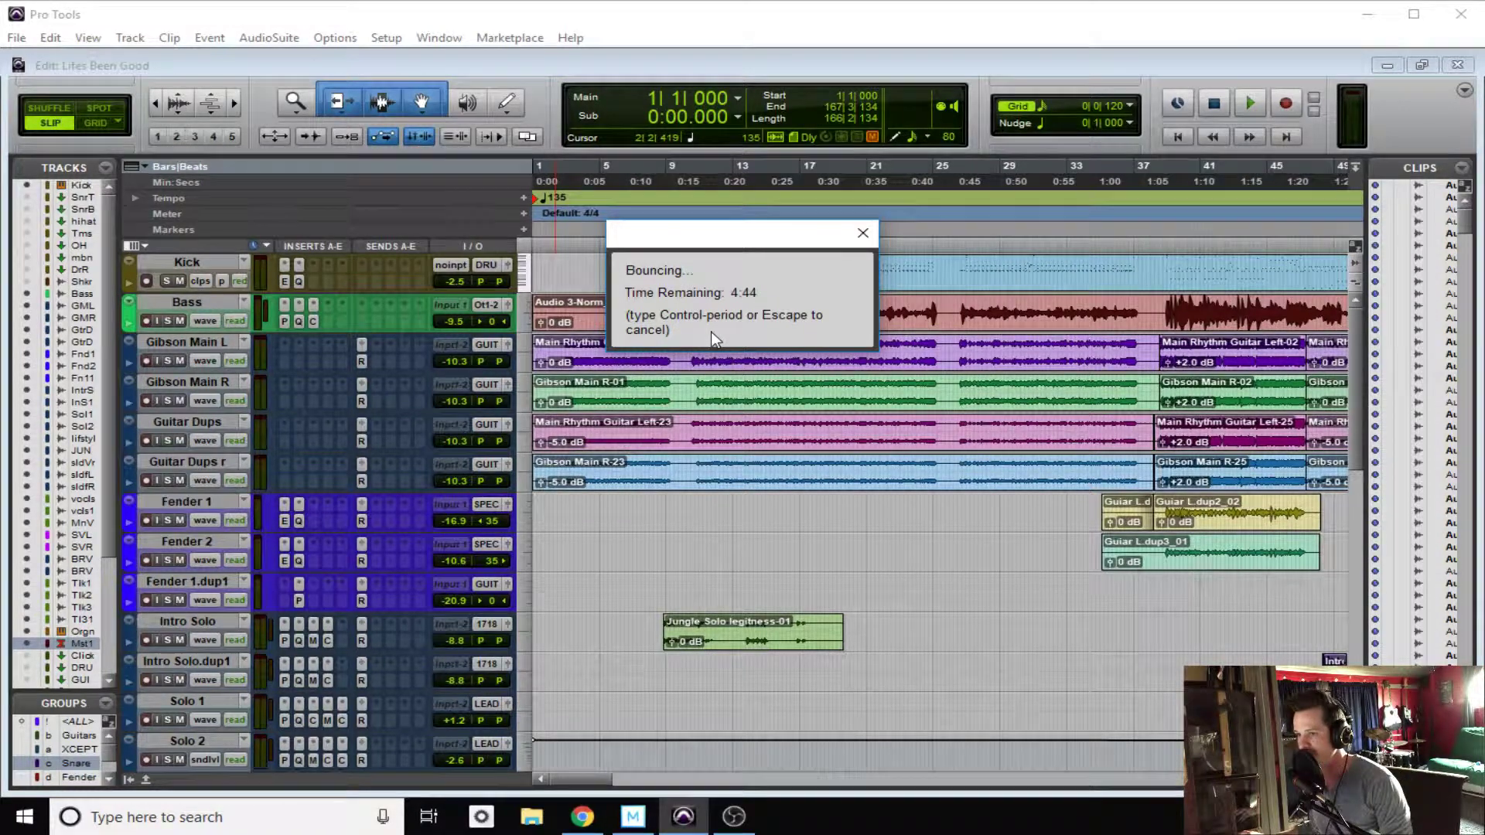
# - Cancel the running real-time bounce and try bouncing the Lifes been good mix to disk with Offline on, cancelling it partway
pyautogui.click(864, 233)
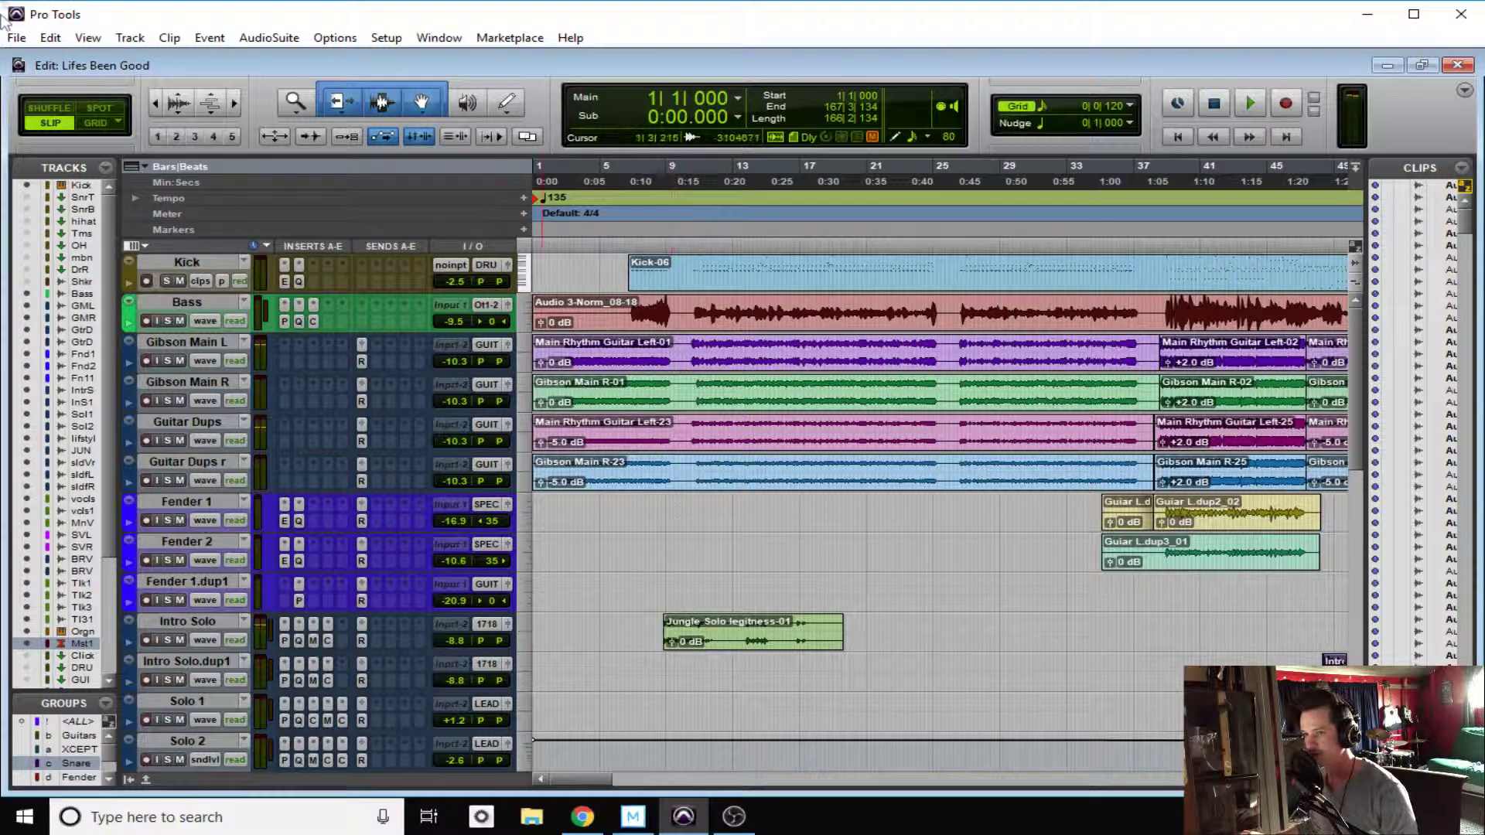
pyautogui.click(16, 38)
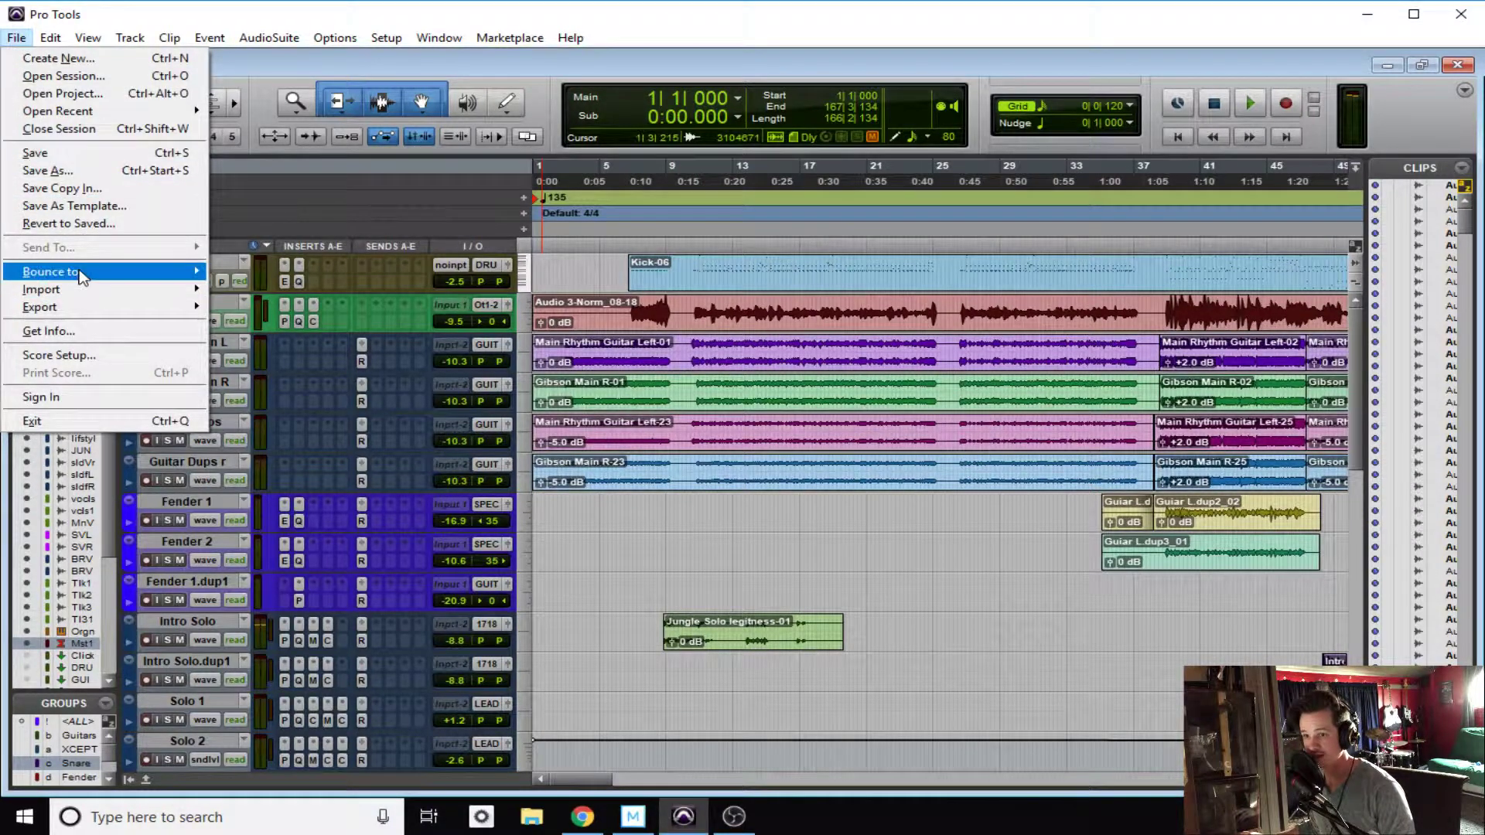
pyautogui.moveTo(100, 276)
pyautogui.click(246, 271)
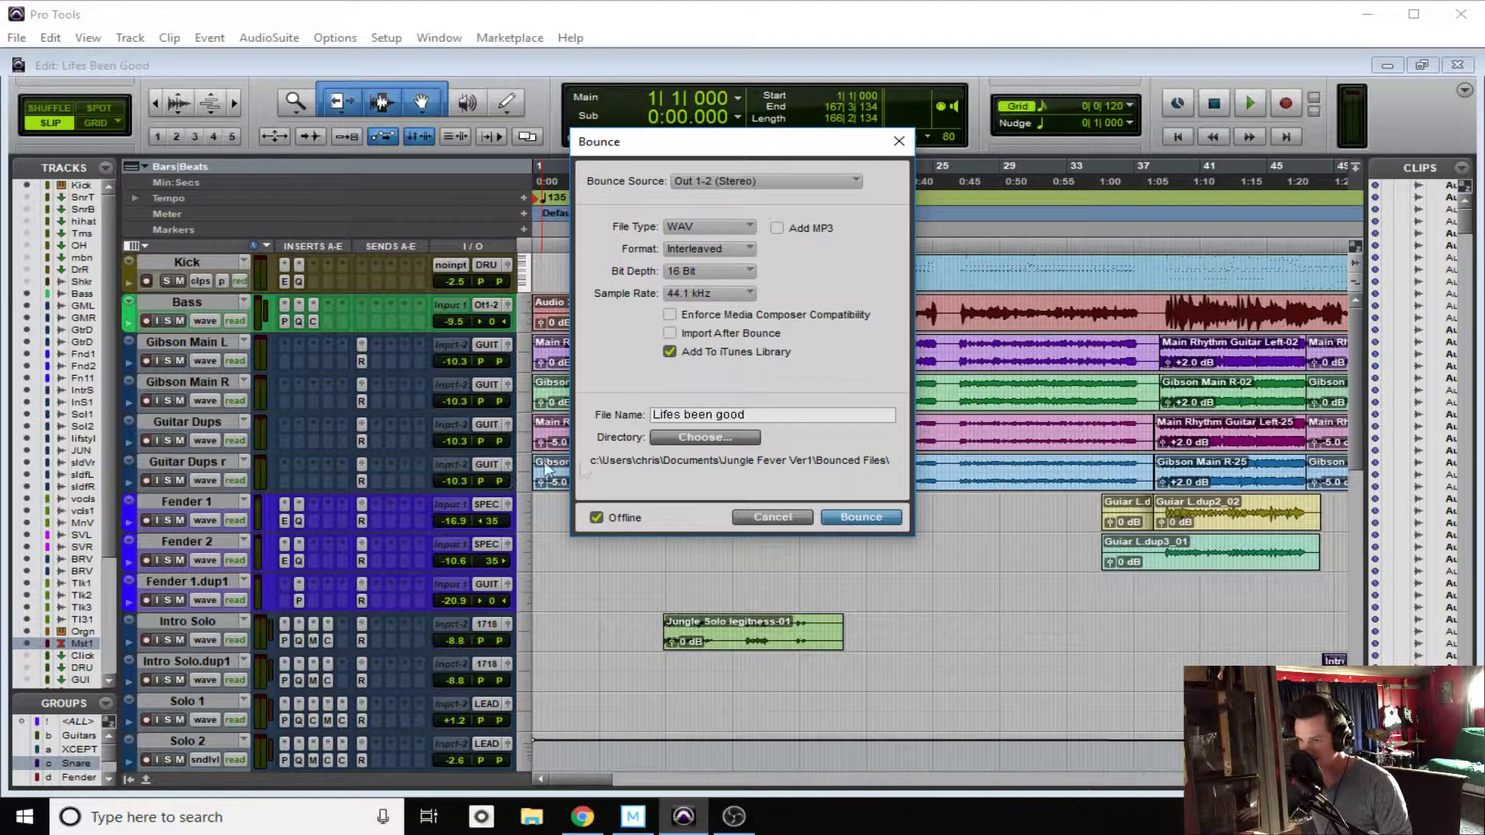
pyautogui.click(862, 513)
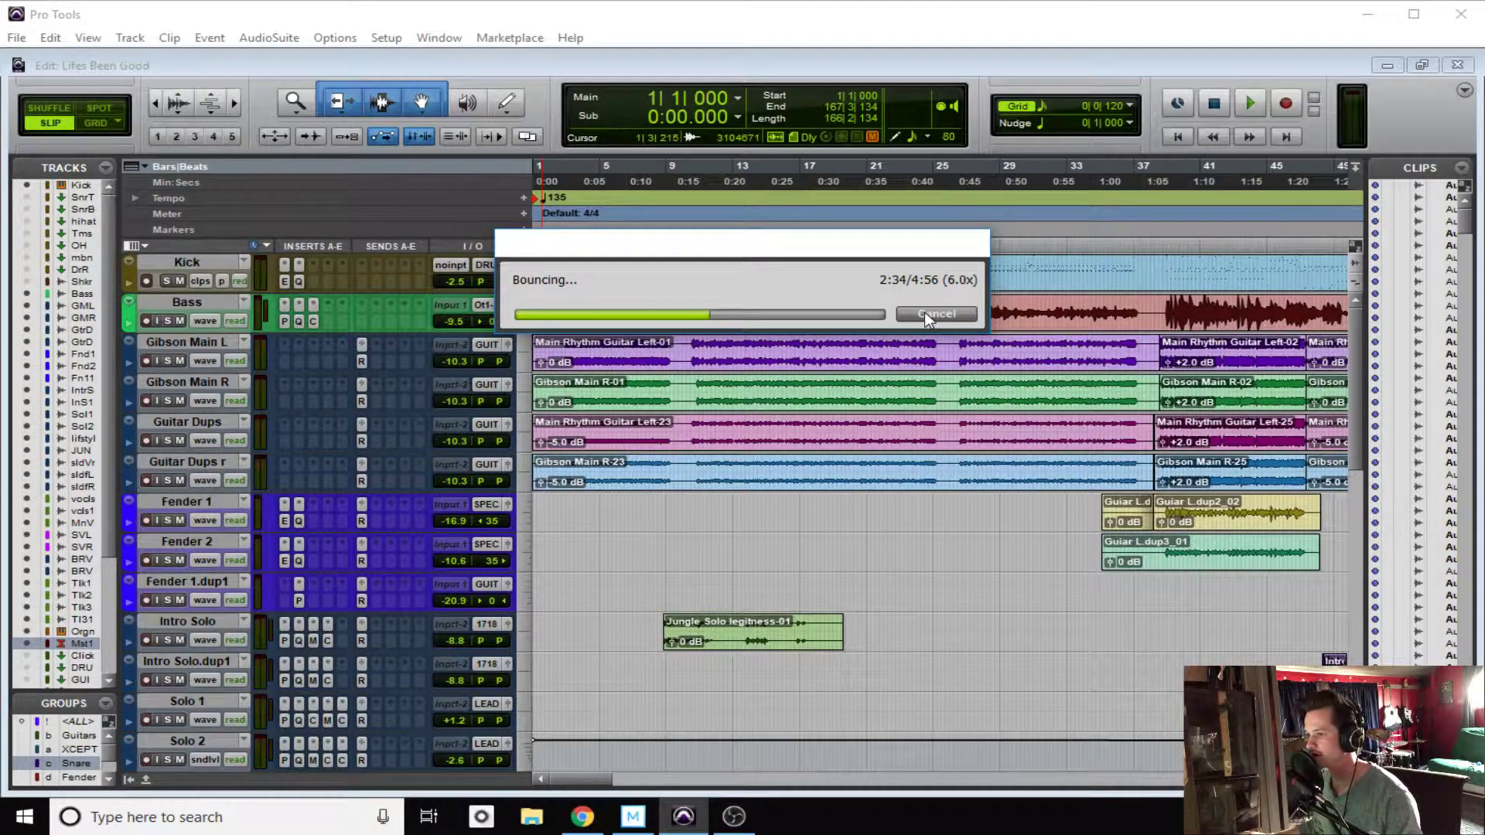
pyautogui.click(925, 312)
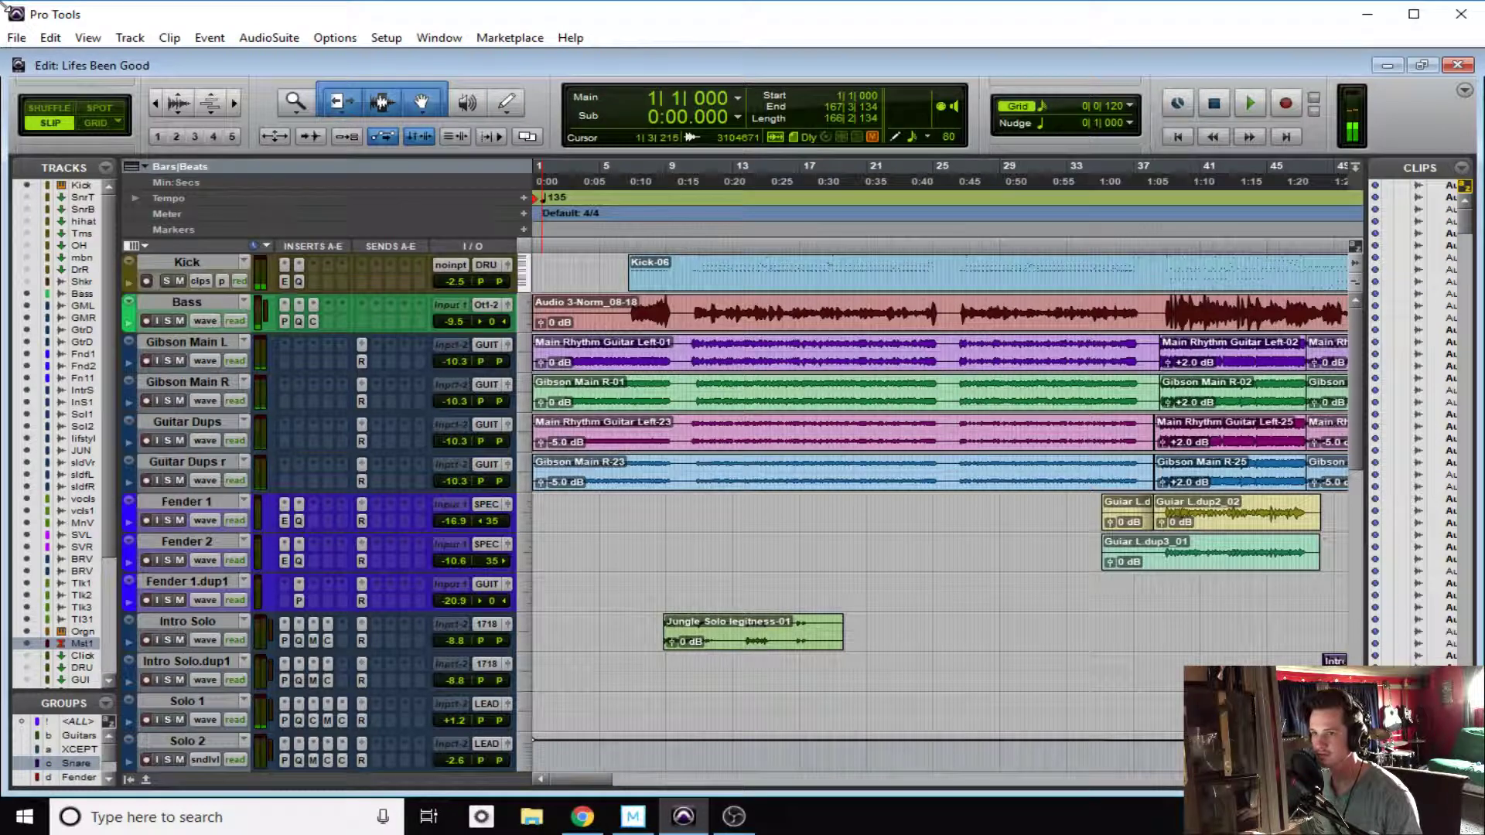
# - Set up a disk bounce of Out 1-2 as a 16-bit, 44.1 kHz WAV named Lifes been good, with Offline off
pyautogui.click(16, 37)
pyautogui.moveTo(110, 280)
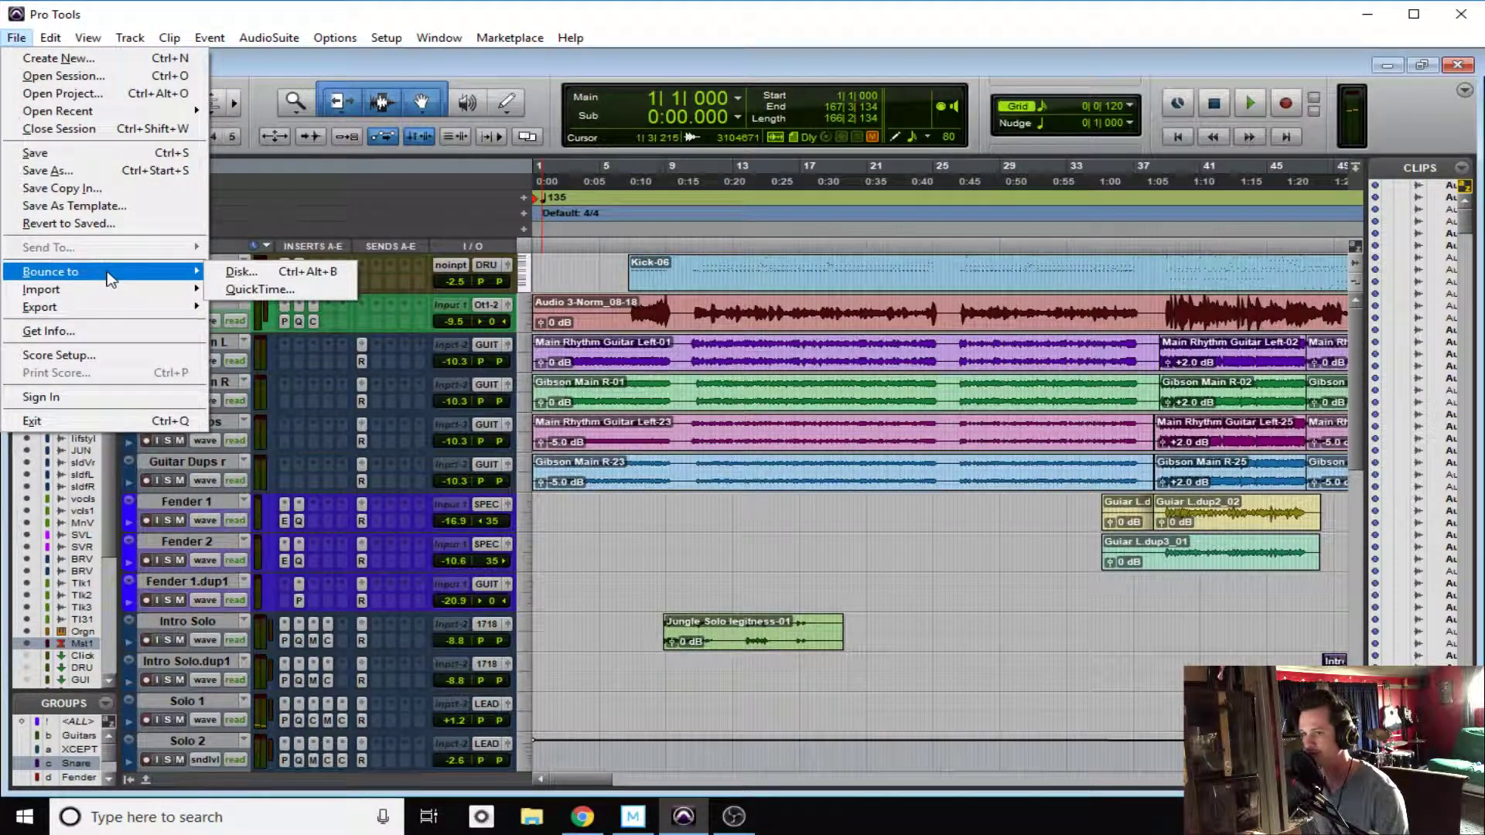
pyautogui.click(240, 271)
pyautogui.click(595, 517)
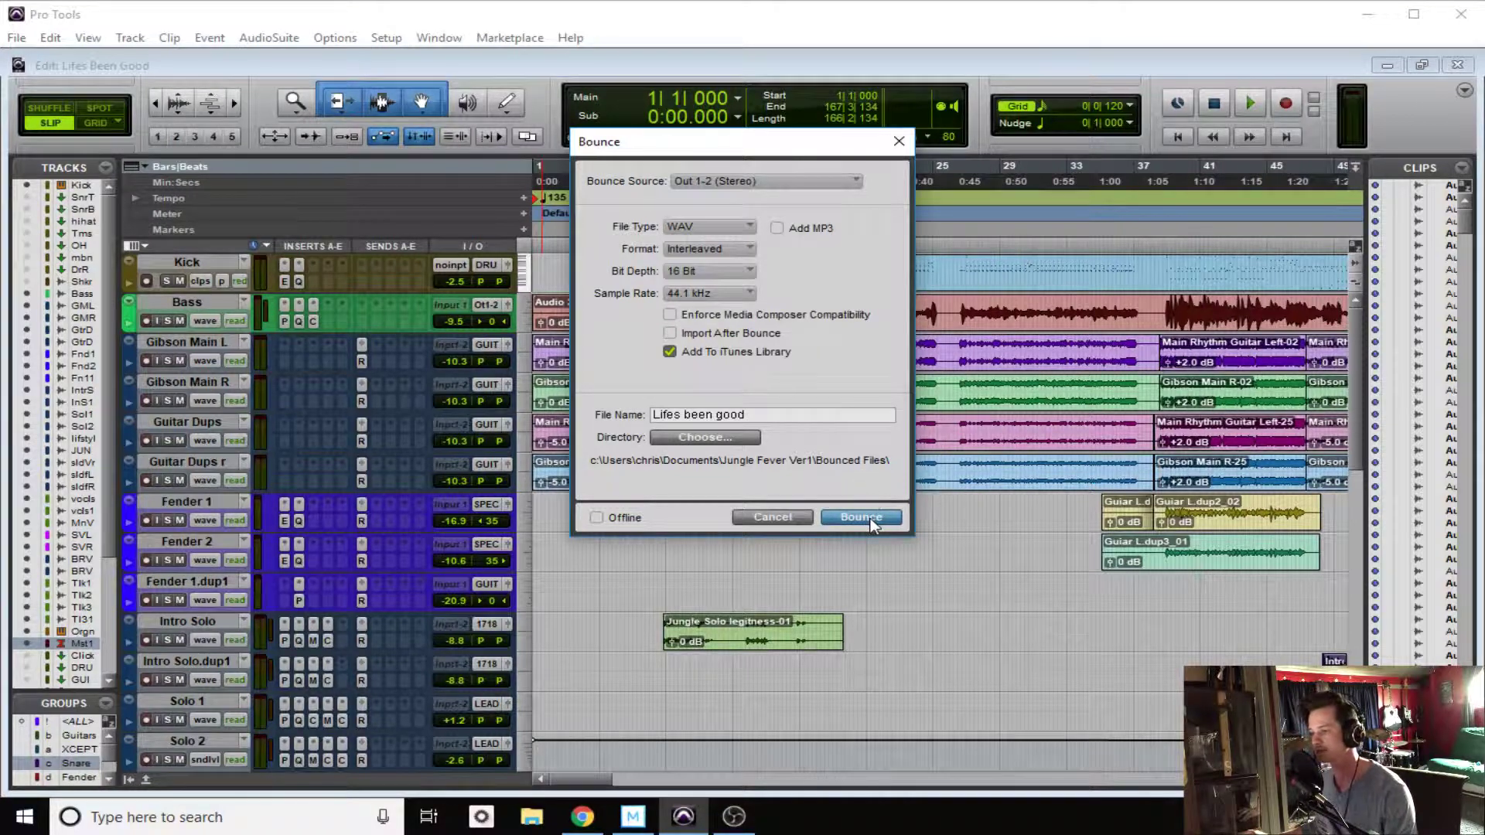